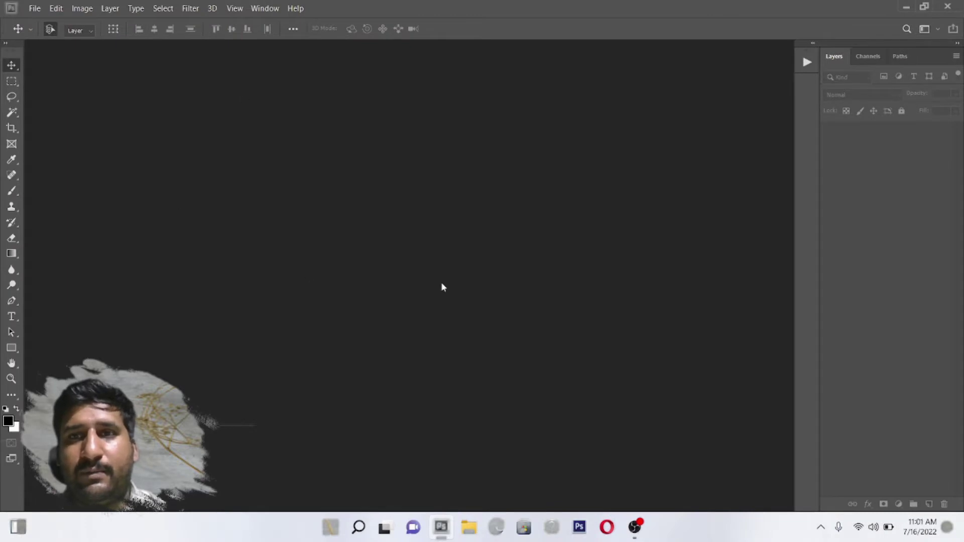
Browse drive D's folders and open the gold-and-red mirrored floral JPG from folder 2.
double_click(313, 191)
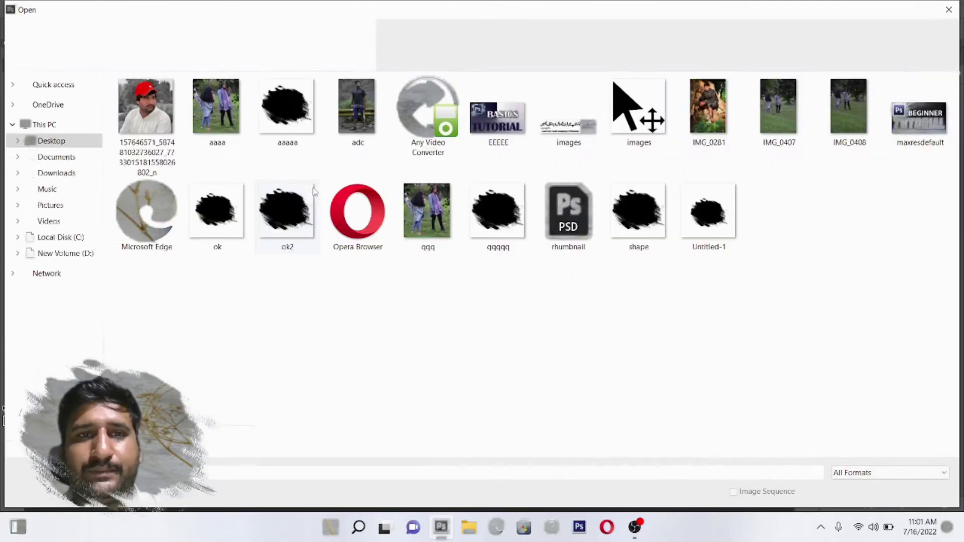
left_click(55, 253)
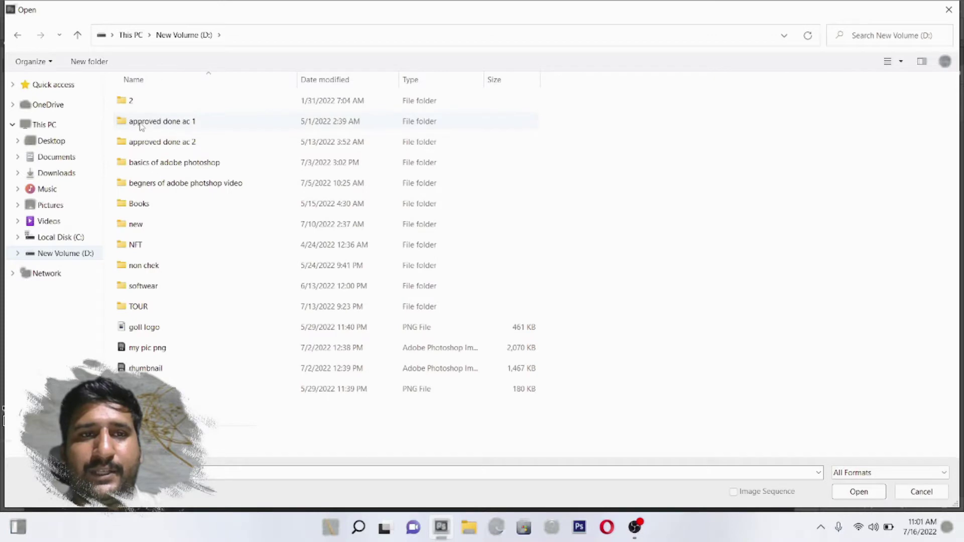
double_click(150, 266)
double_click(169, 100)
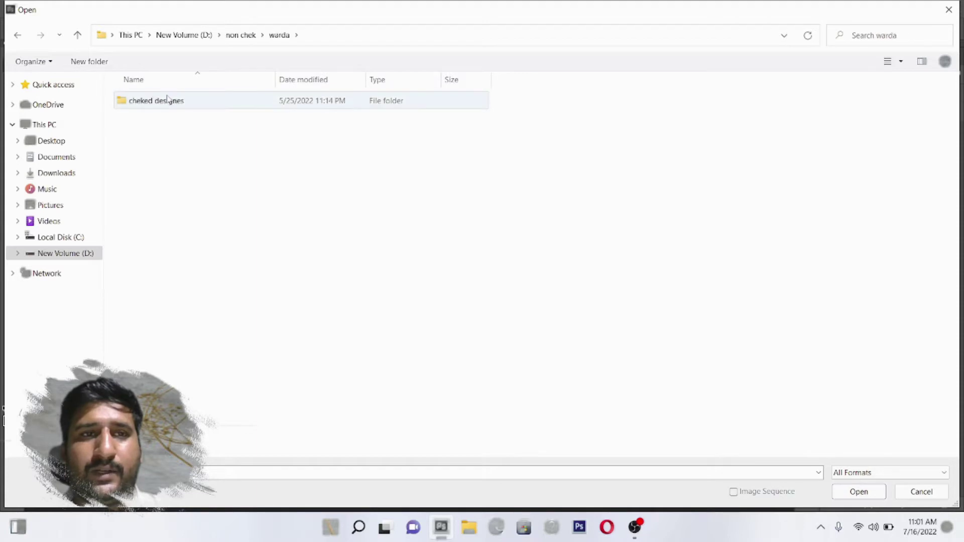
double_click(168, 101)
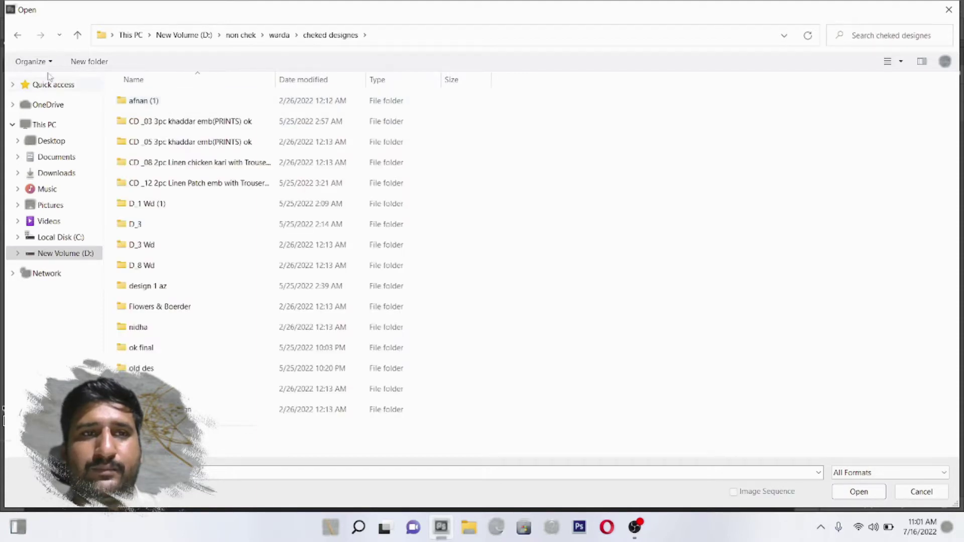
double_click(13, 37)
left_click(14, 37)
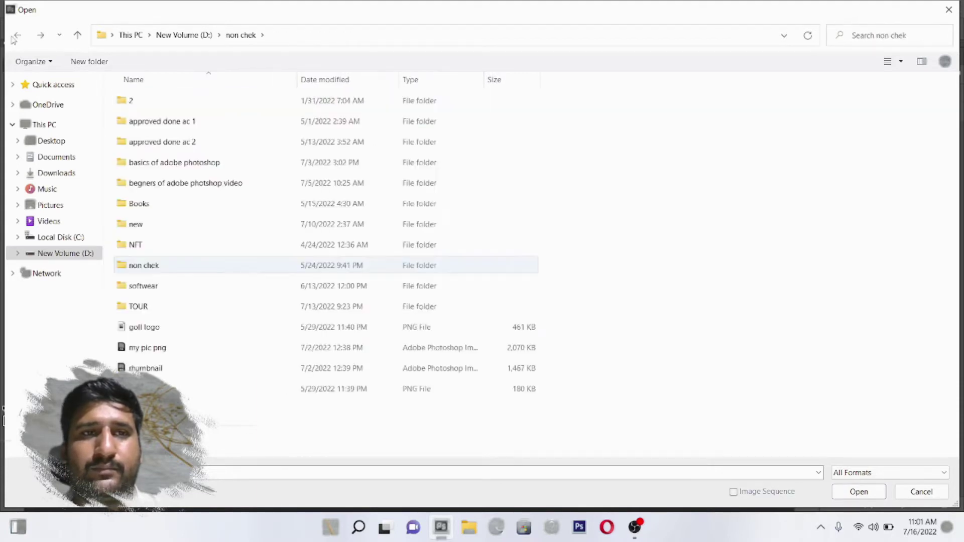
double_click(152, 103)
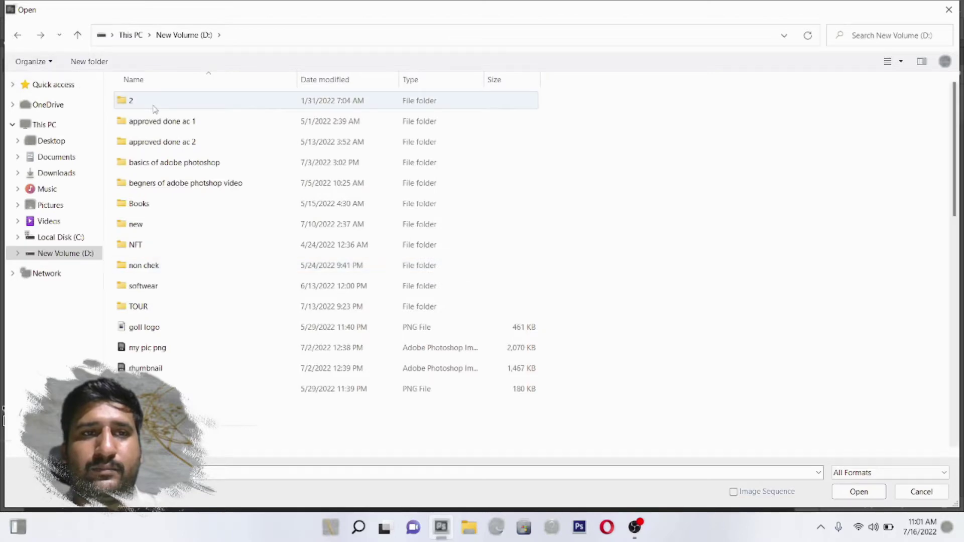
left_click(278, 113)
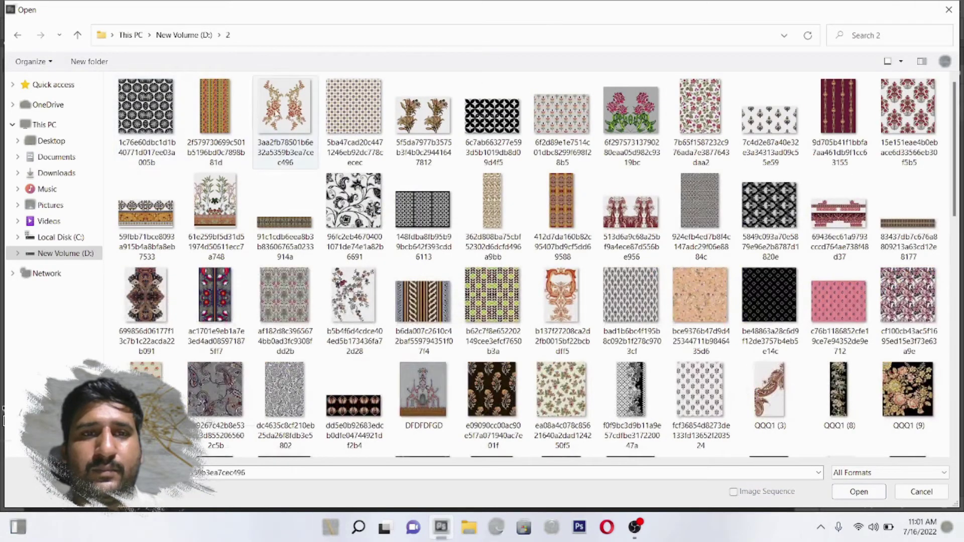
left_click(858, 492)
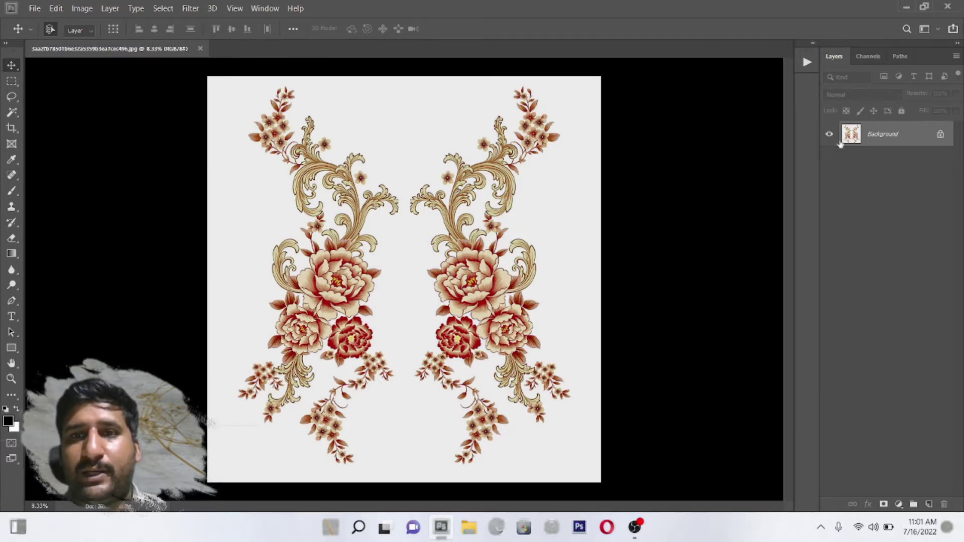
Unlock the Background layer so it becomes an editable Layer 0.
left_click(940, 135)
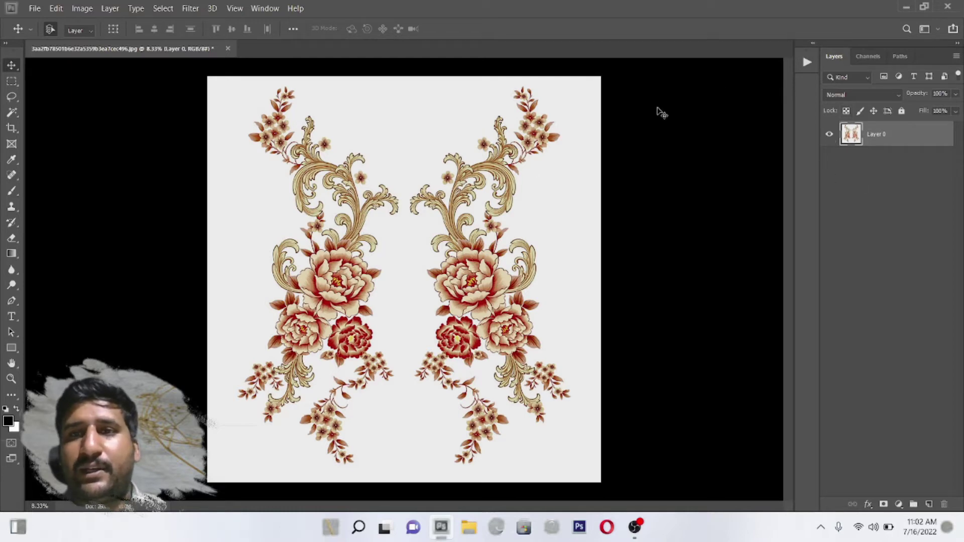
left_click(850, 77)
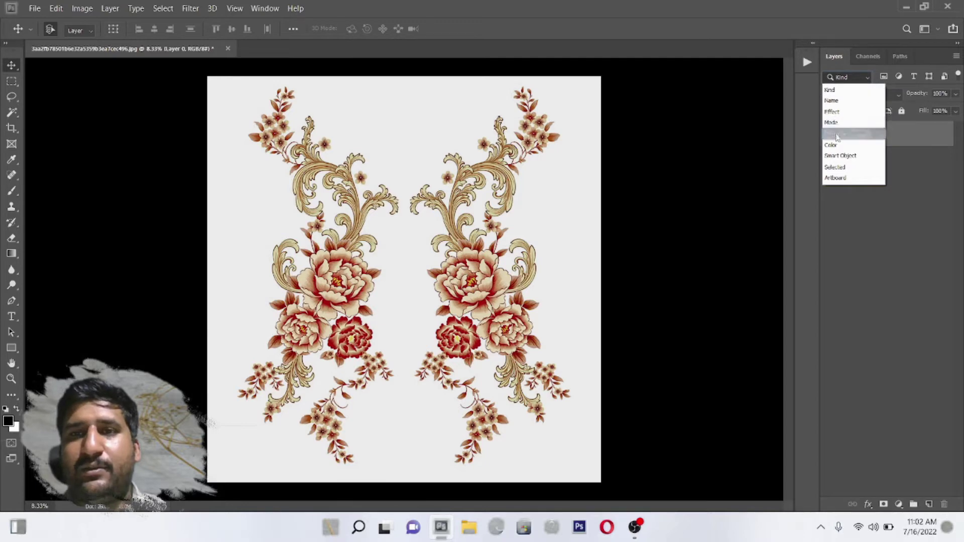
left_click(830, 198)
Try the Darken, Color Burn and Pin Light blend modes, then return Layer 0 to Normal.
left_click(845, 96)
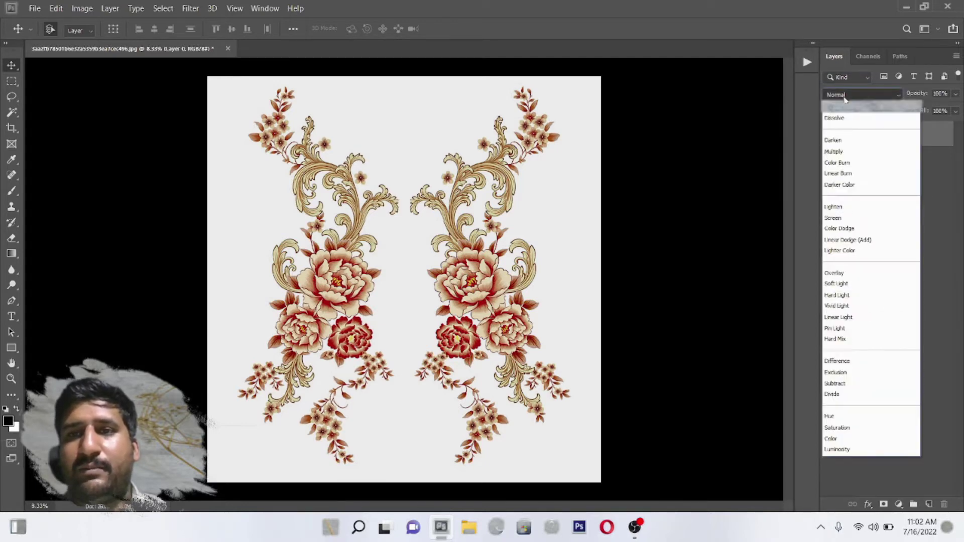
left_click(834, 143)
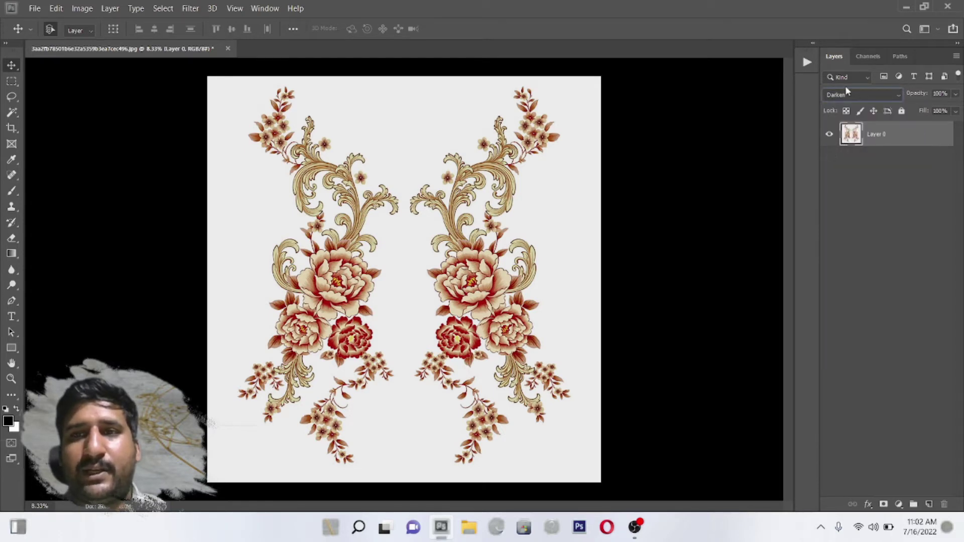
left_click(847, 95)
left_click(836, 170)
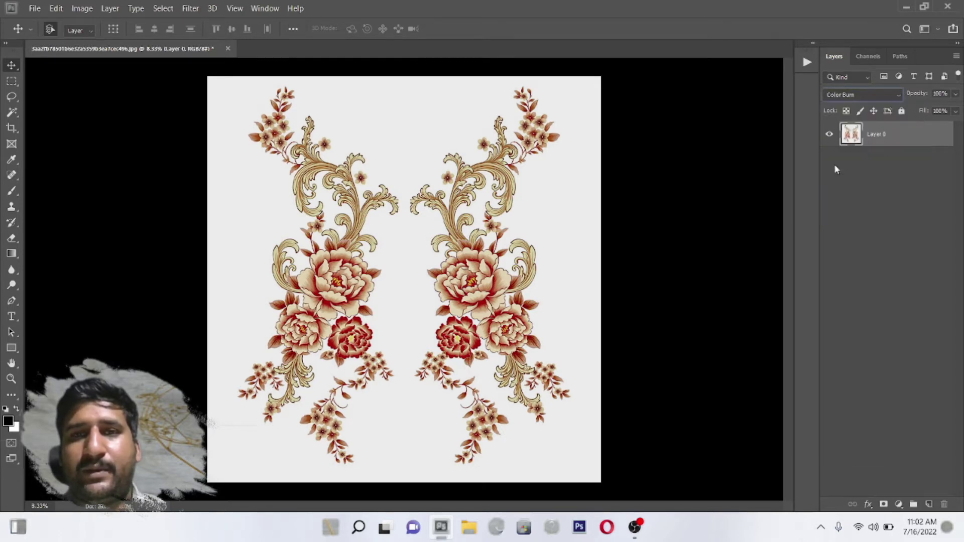
left_click(863, 79)
left_click(781, 134)
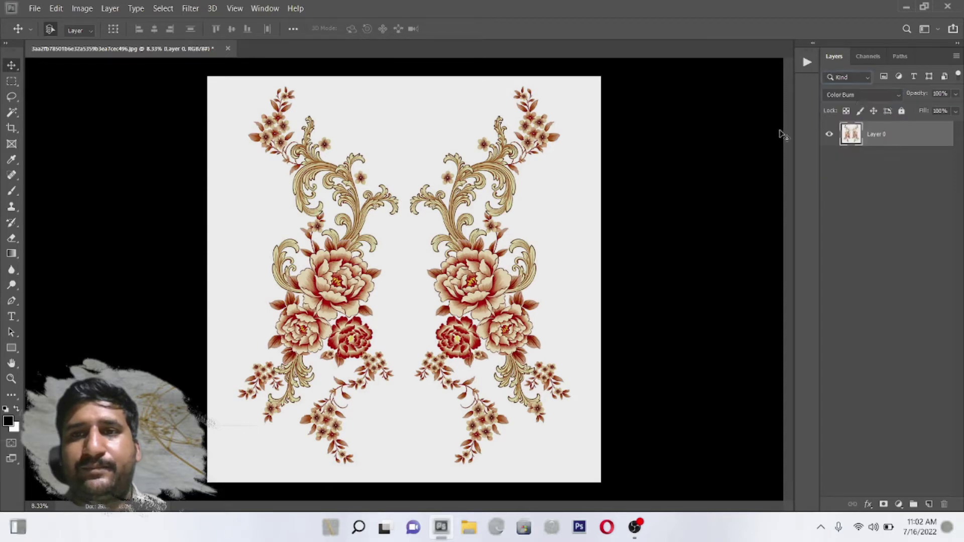
left_click(862, 95)
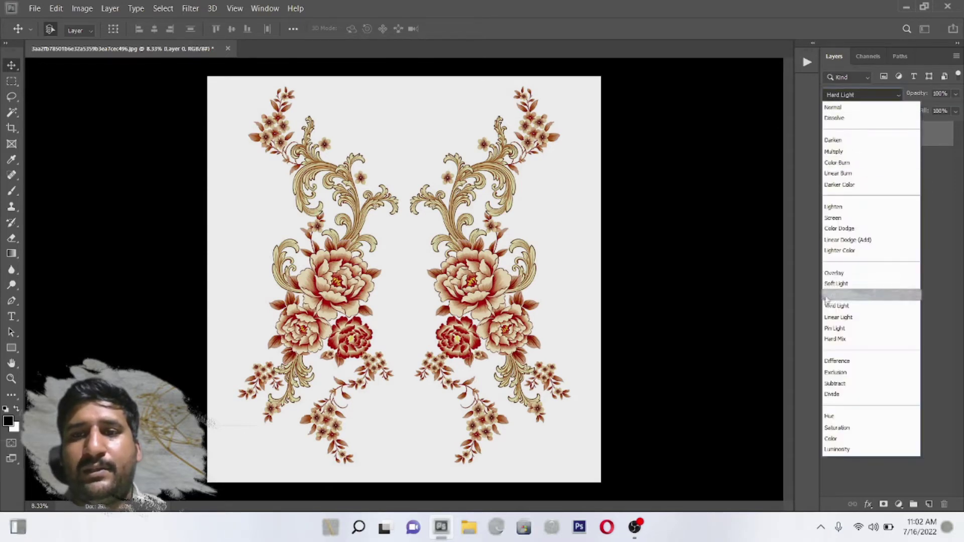
left_click(833, 328)
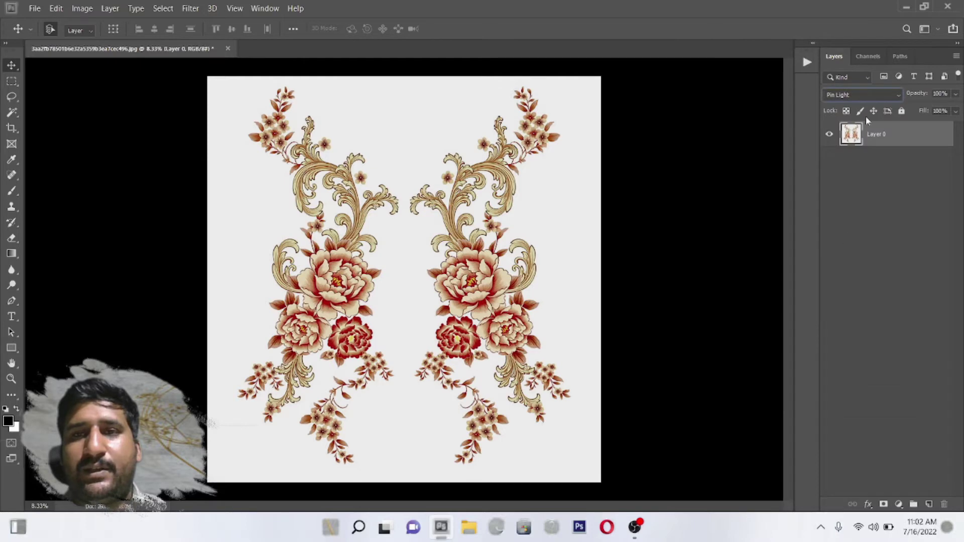
left_click(868, 96)
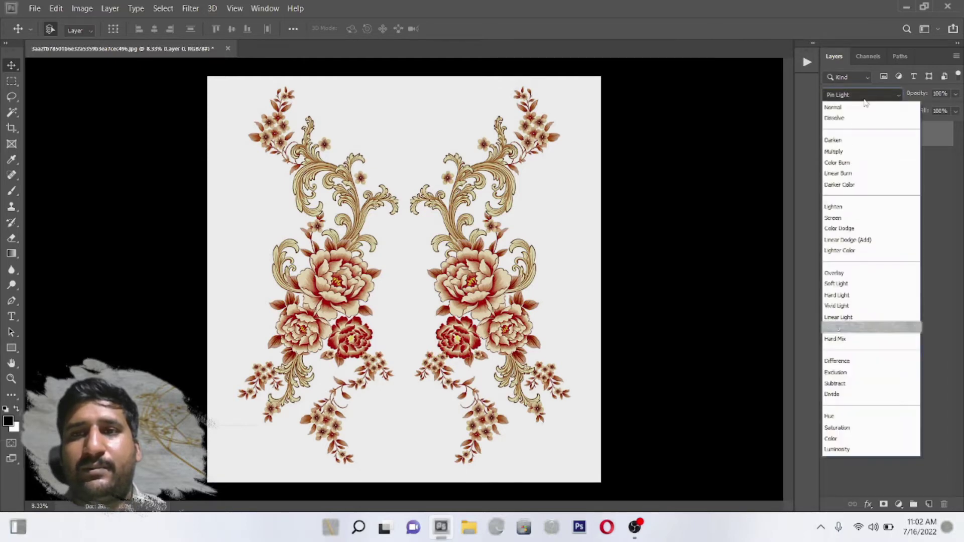
left_click(836, 99)
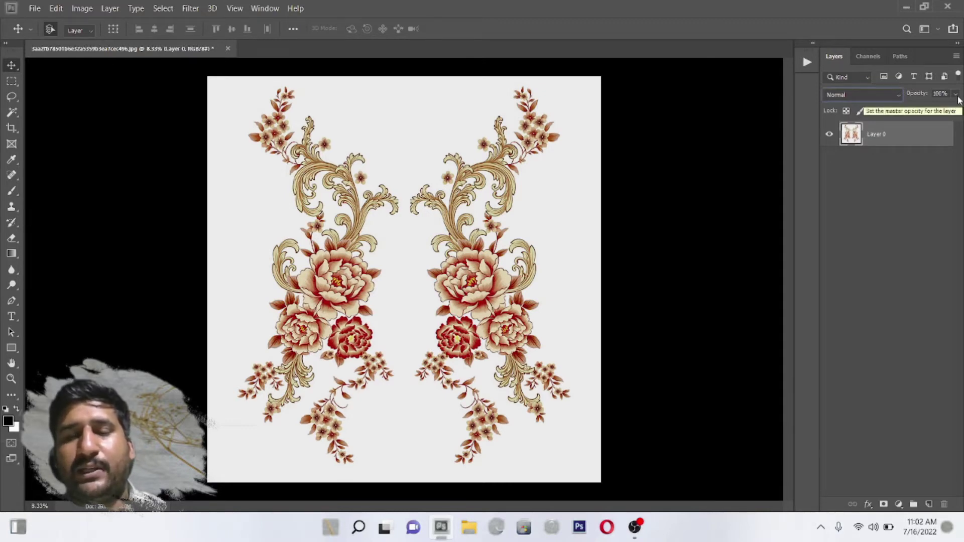
Open the pink-and-green floral image as a second document.
key("ctrl+n")
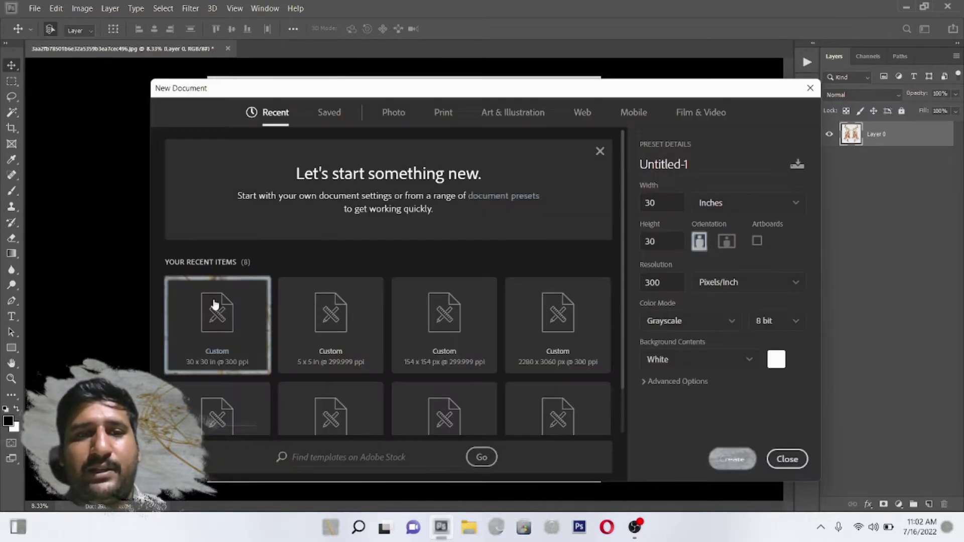
left_click(787, 458)
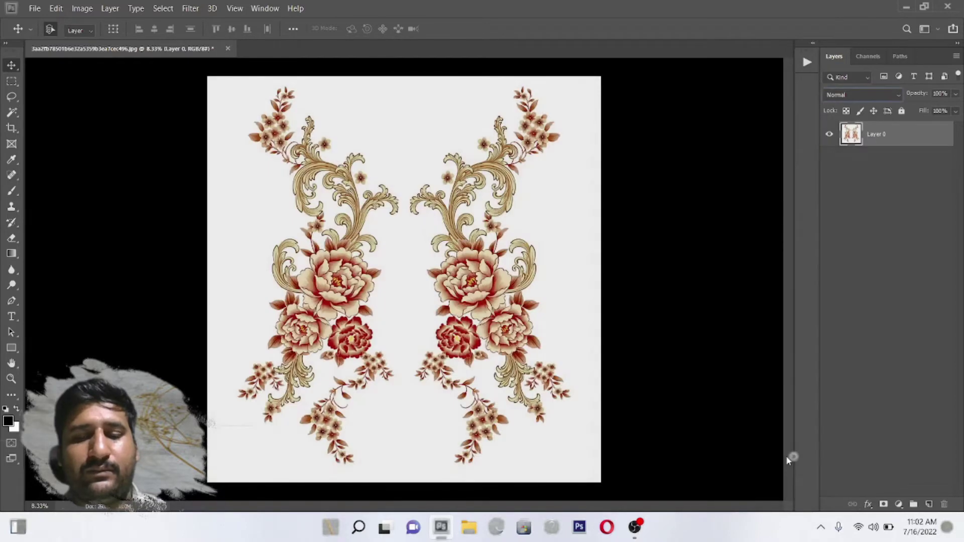
key("ctrl+o")
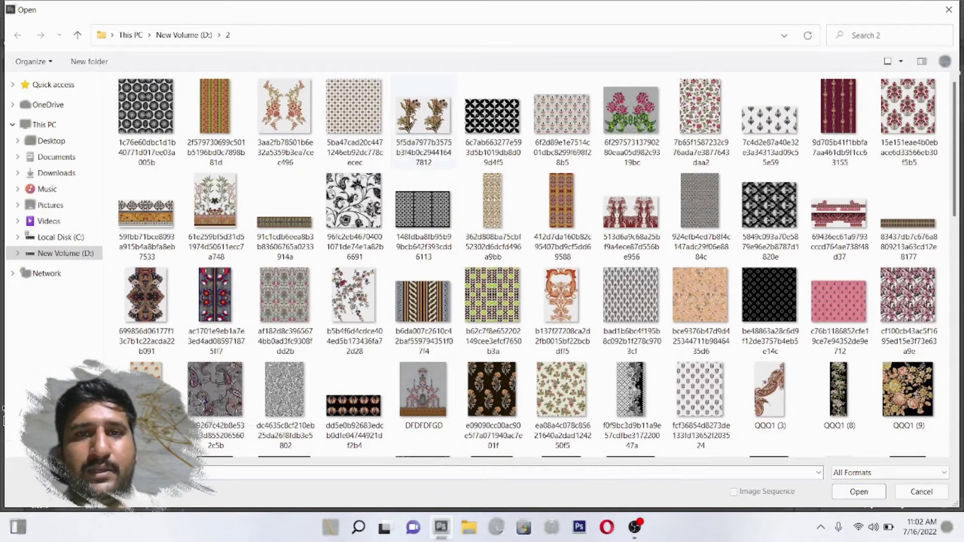
left_click(414, 118)
key("Escape")
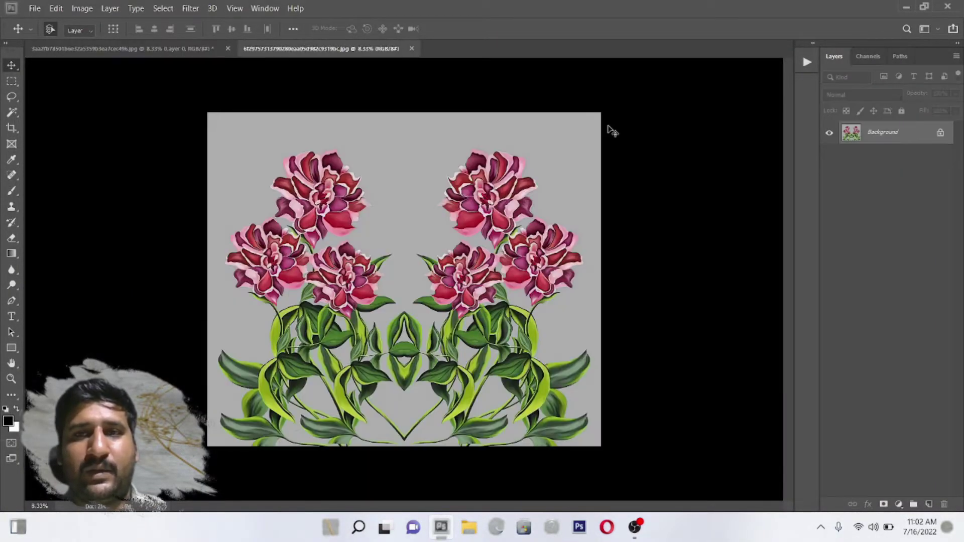
Select all of the pink floral and paste it into the gold floral document as Layer 1.
key("ctrl+a")
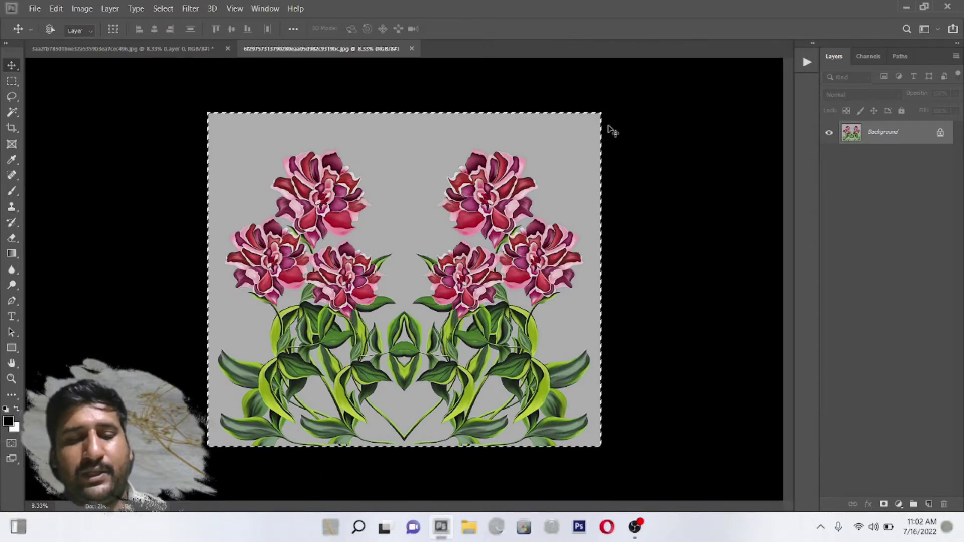
left_click(70, 49)
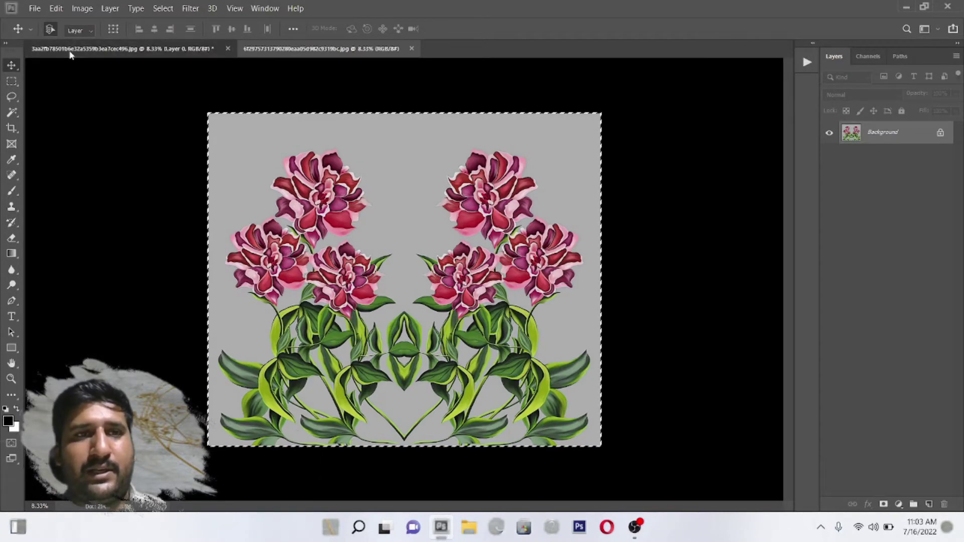
key("ctrl+v")
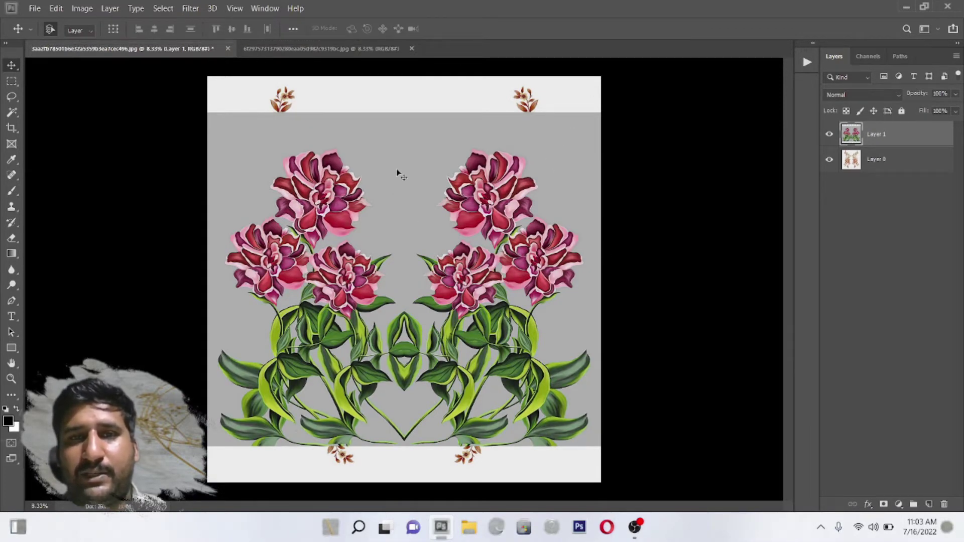
Lower Layer 1's opacity to about 55% and hide the gold floral Layer 0.
mouse_move(510, 125)
left_mouse_down()
mouse_move(573, 149)
mouse_move(548, 159)
left_mouse_up()
scroll(521, 162, "up", 2)
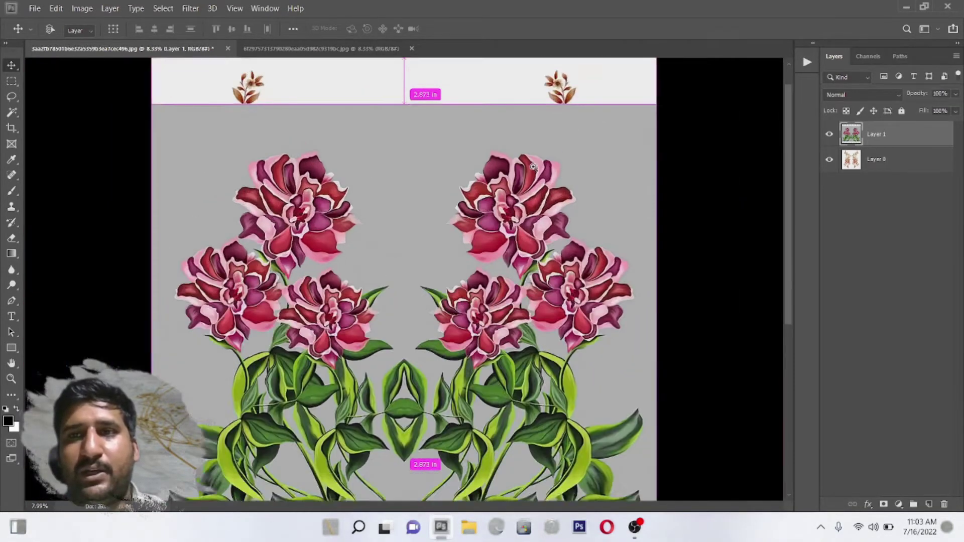
left_click(955, 95)
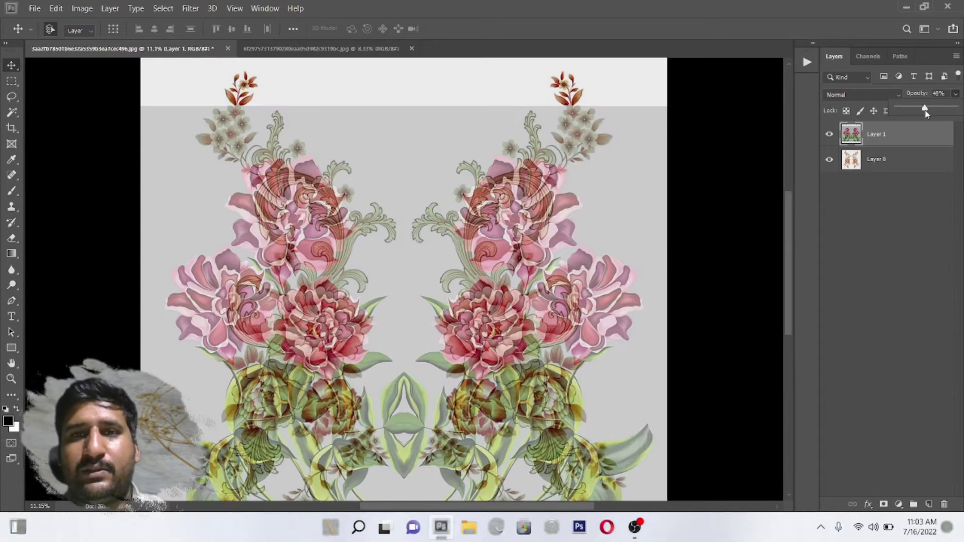
left_click(925, 112)
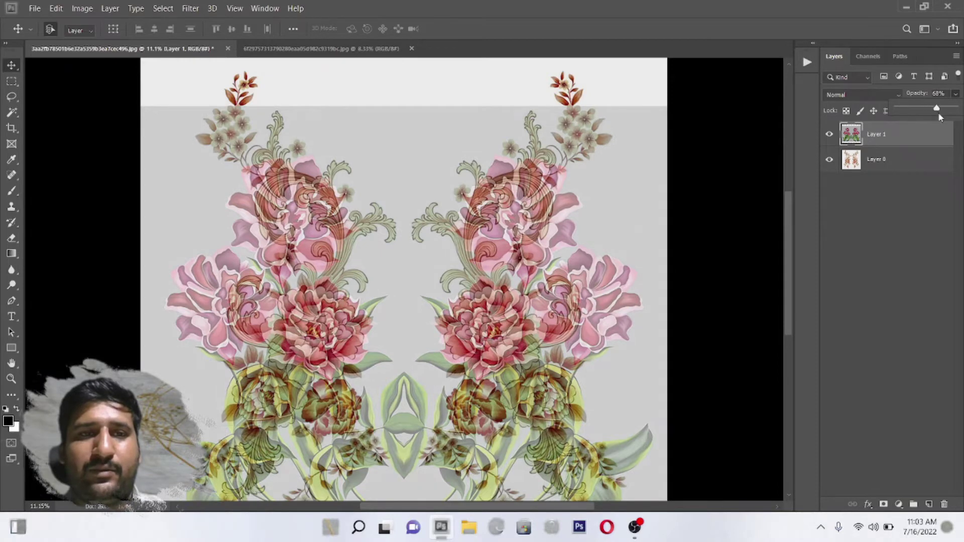
mouse_move(926, 113)
left_mouse_down()
mouse_move(940, 116)
mouse_move(930, 116)
left_mouse_up()
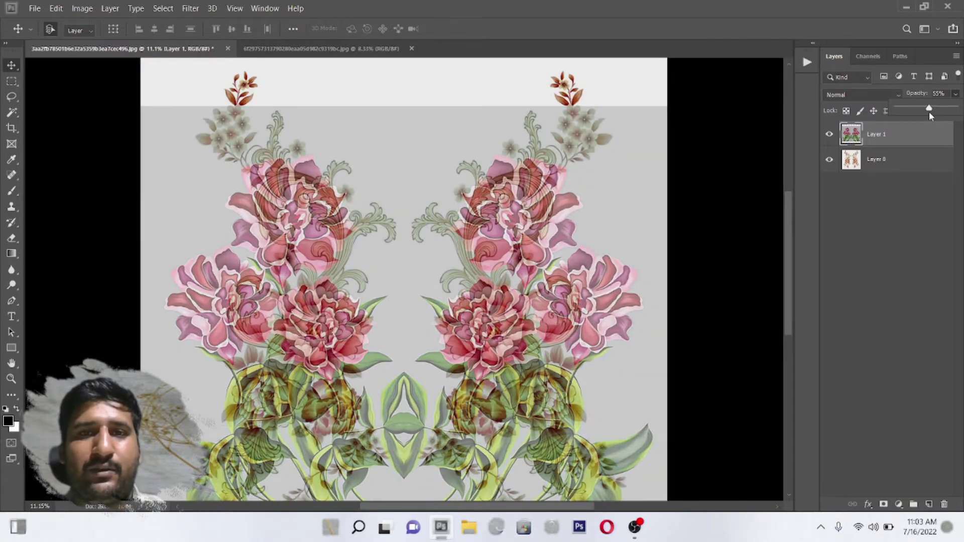
left_click(831, 159)
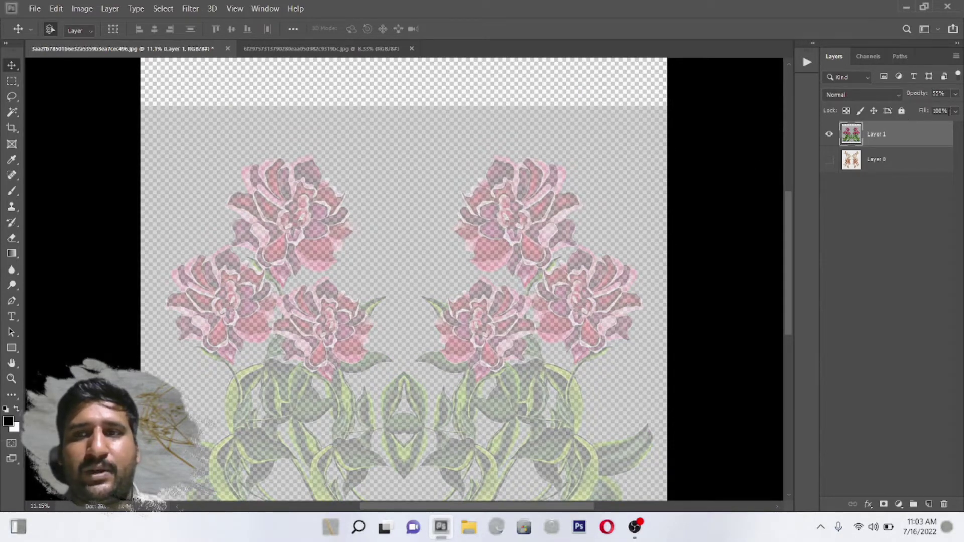
Reduce Layer 1's fill to about 72% so the roses look faint.
left_click(955, 113)
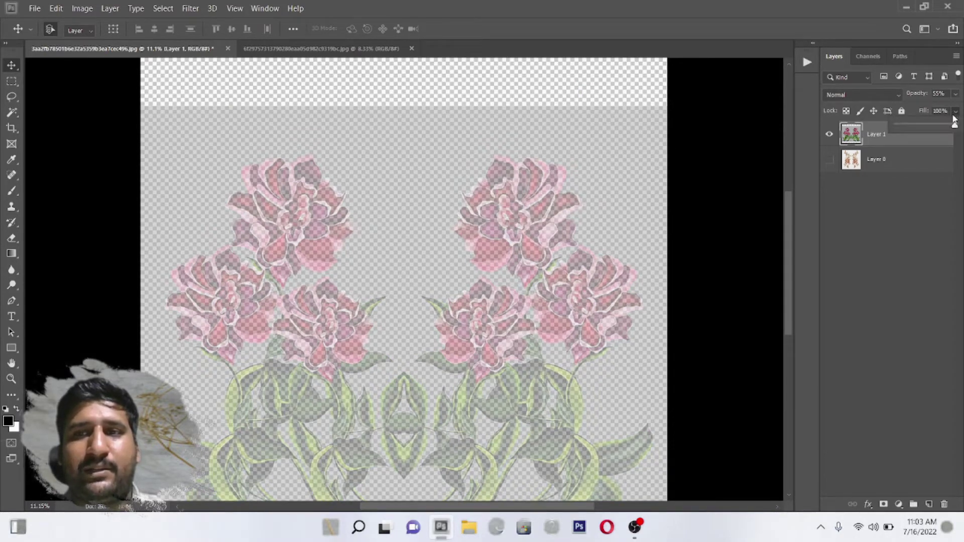
left_click_drag(954, 121, 902, 138)
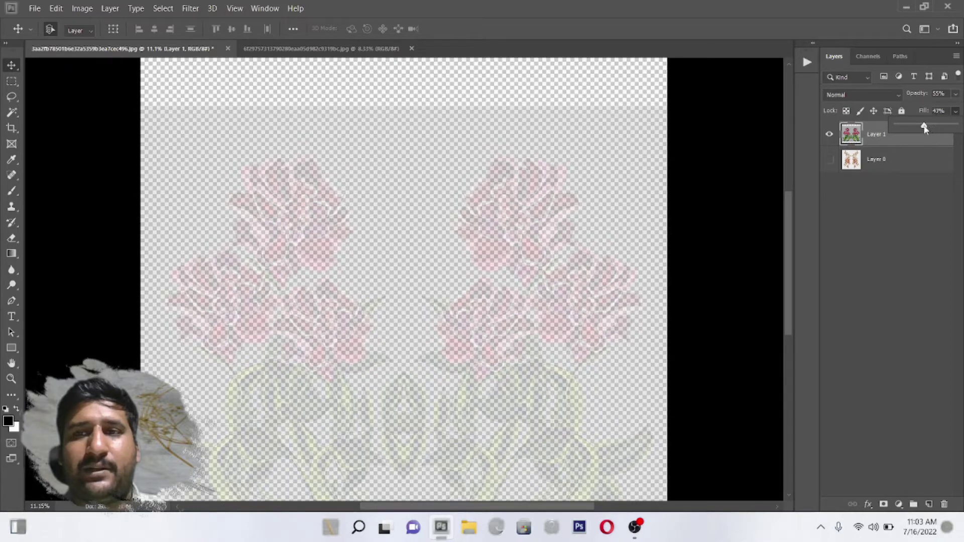
left_click_drag(924, 129, 948, 128)
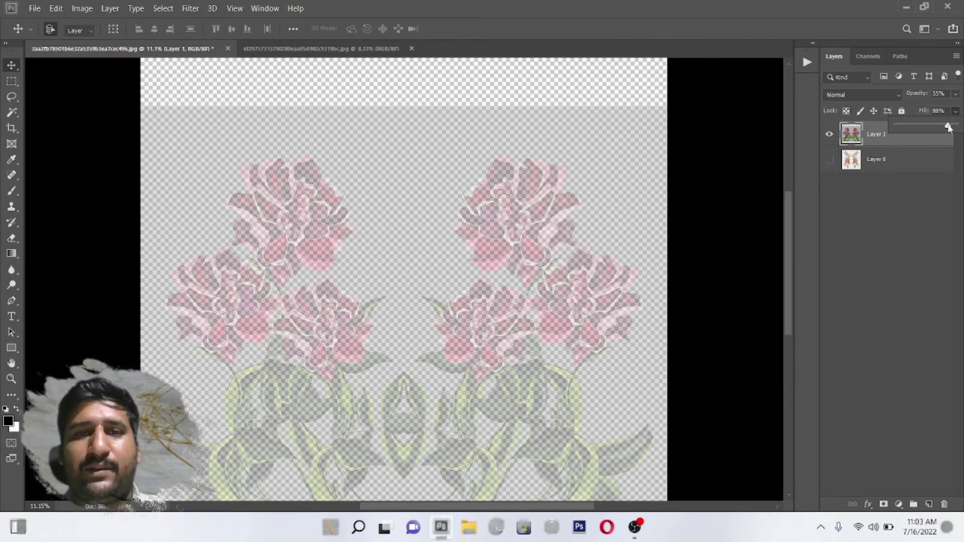
left_click(873, 216)
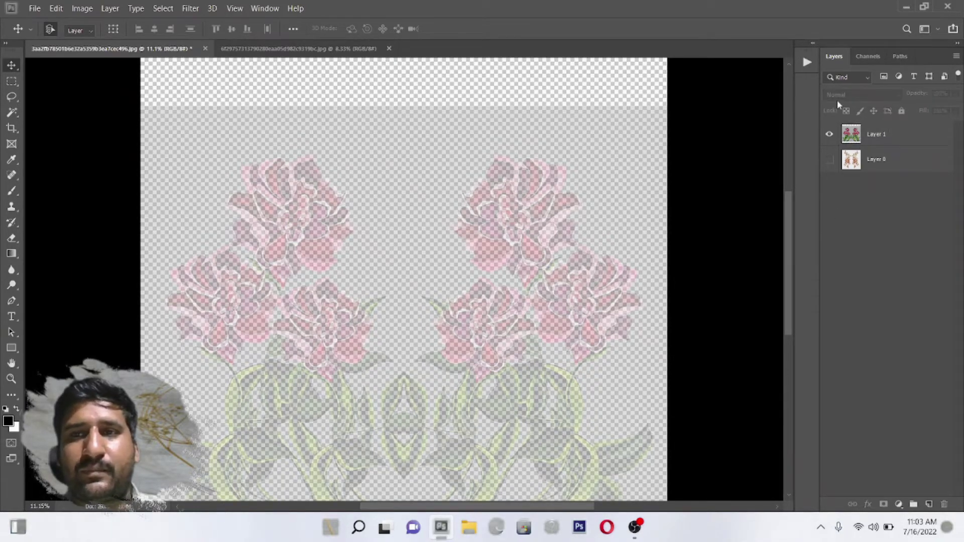
Move Layer 1's roses right and down, lock its pixels and position, and undock the window.
left_click(872, 133)
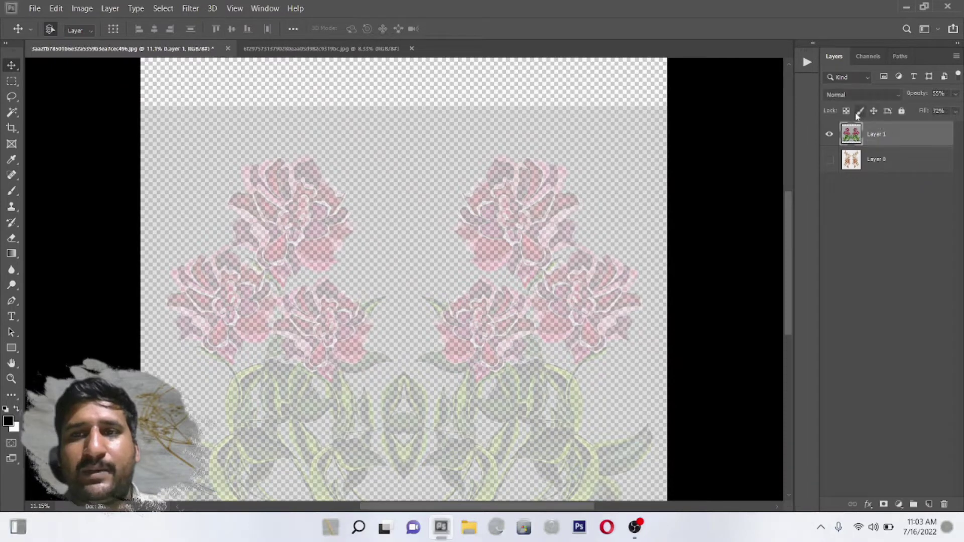
left_click(858, 111)
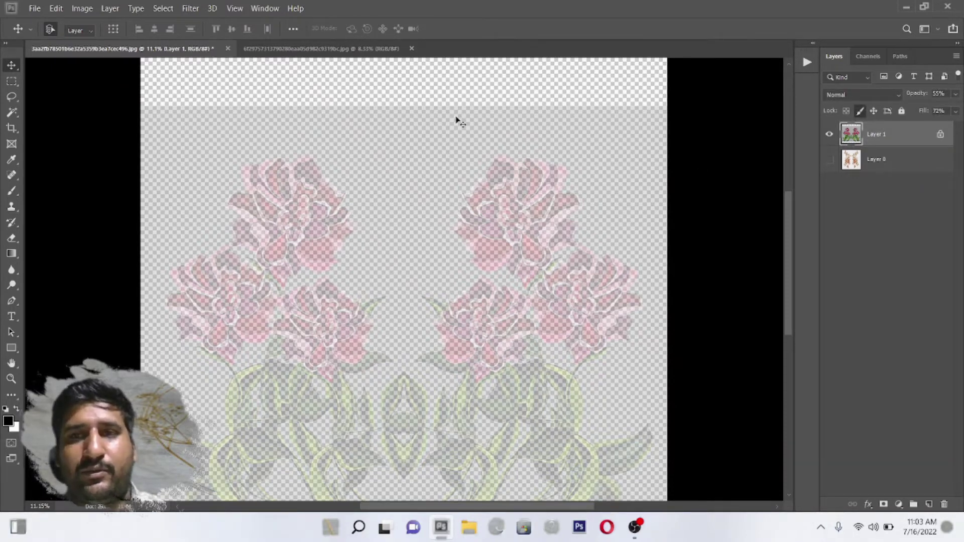
mouse_move(442, 141)
left_mouse_down()
mouse_move(484, 141)
mouse_move(482, 123)
left_mouse_up()
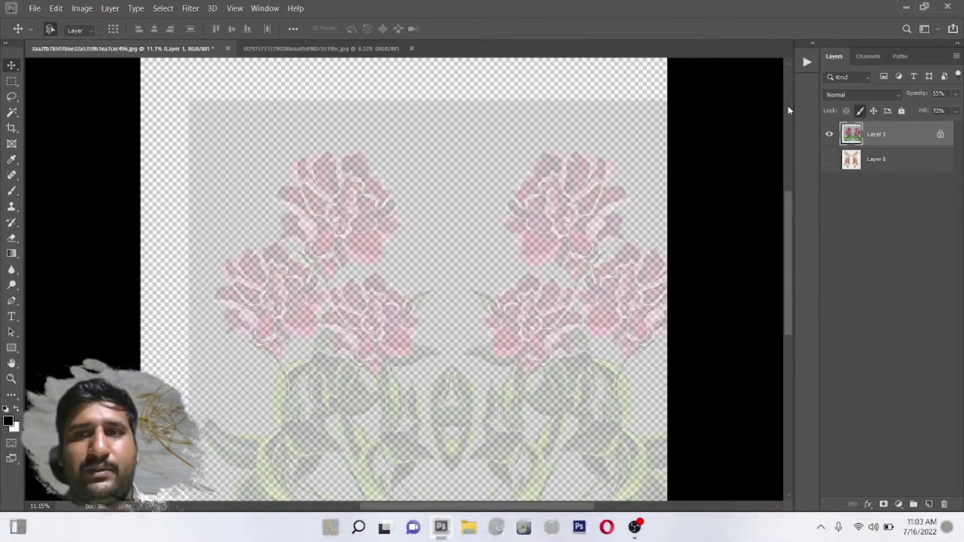
left_click(872, 112)
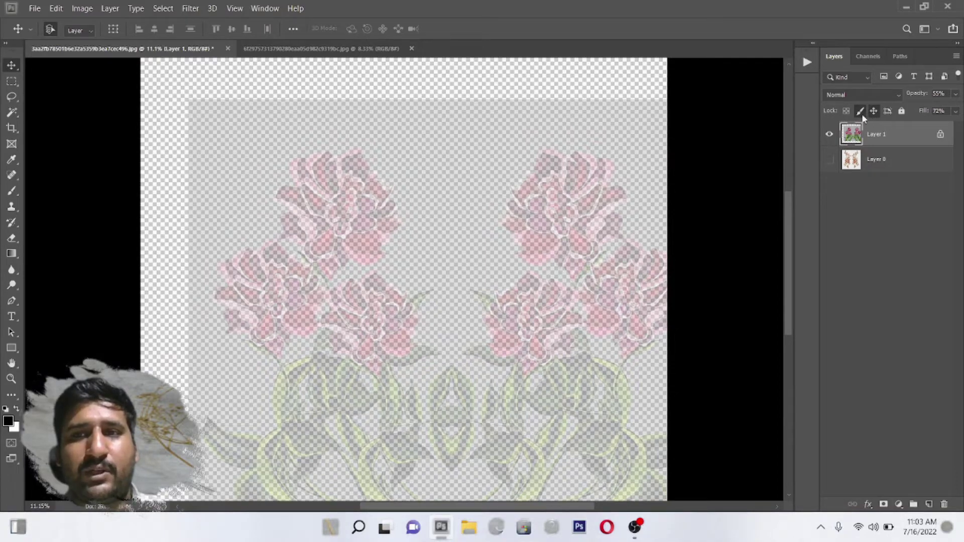
left_click_drag(448, 145, 271, 313)
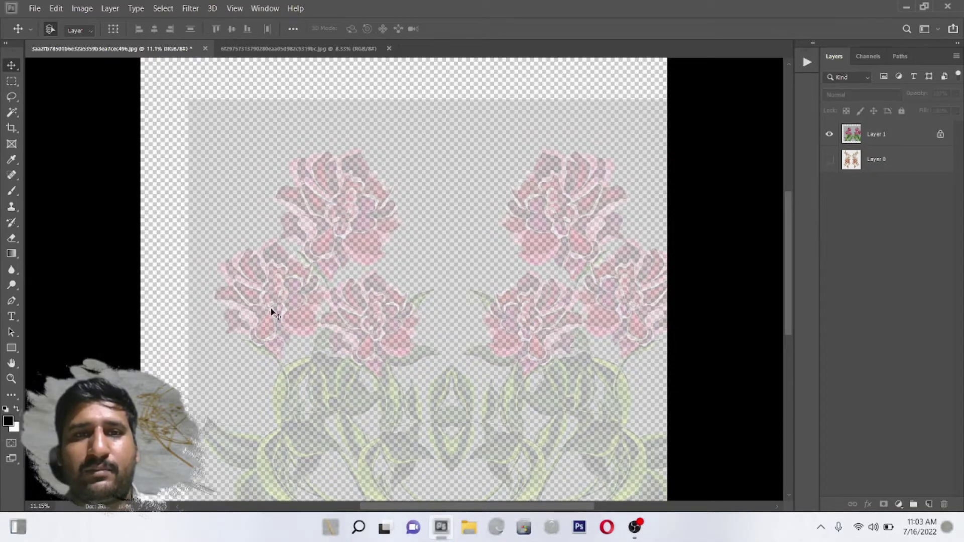
left_click_drag(526, 58, 525, 130)
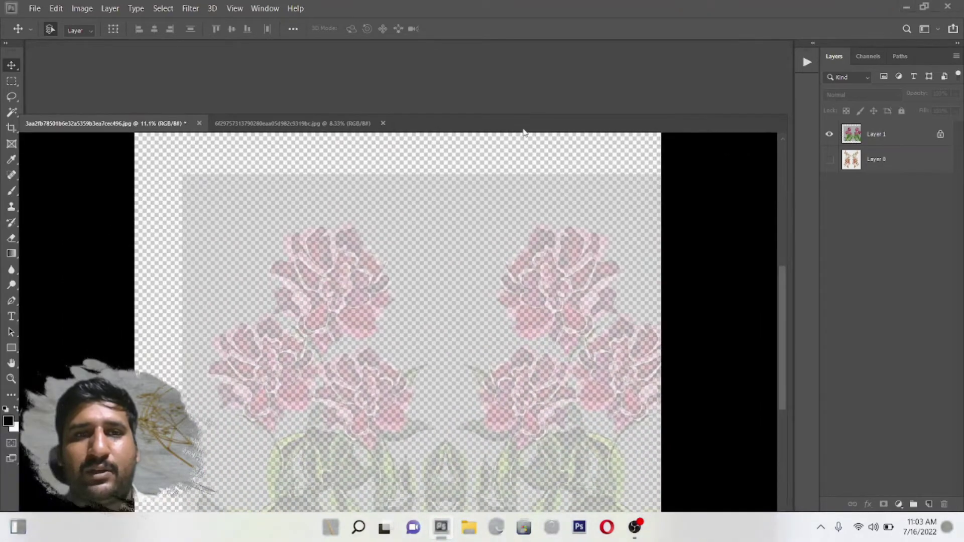
Close the second document, cancel the prompt, and re-dock the document window.
key("ctrl+q")
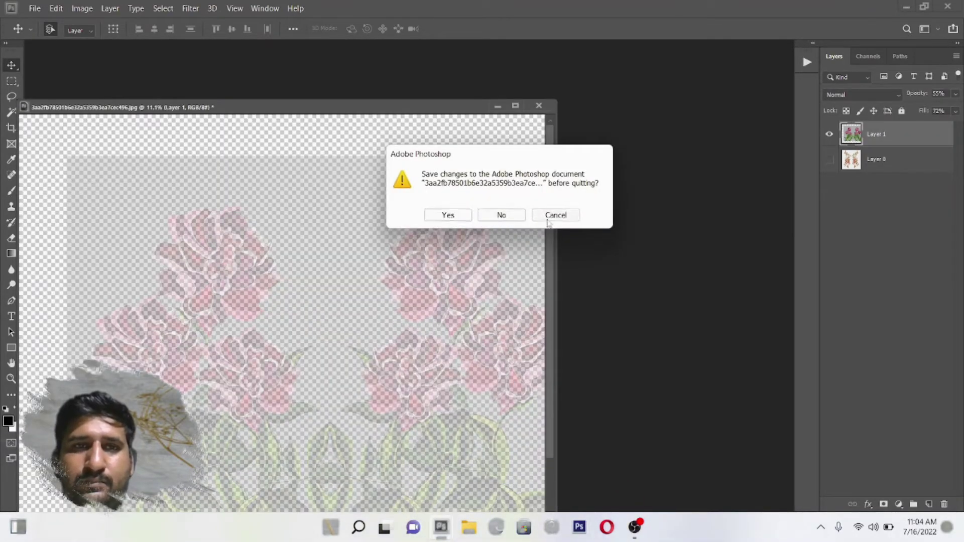
left_click(547, 219)
mouse_move(380, 108)
left_mouse_down()
mouse_move(522, 66)
mouse_move(526, 47)
left_mouse_up()
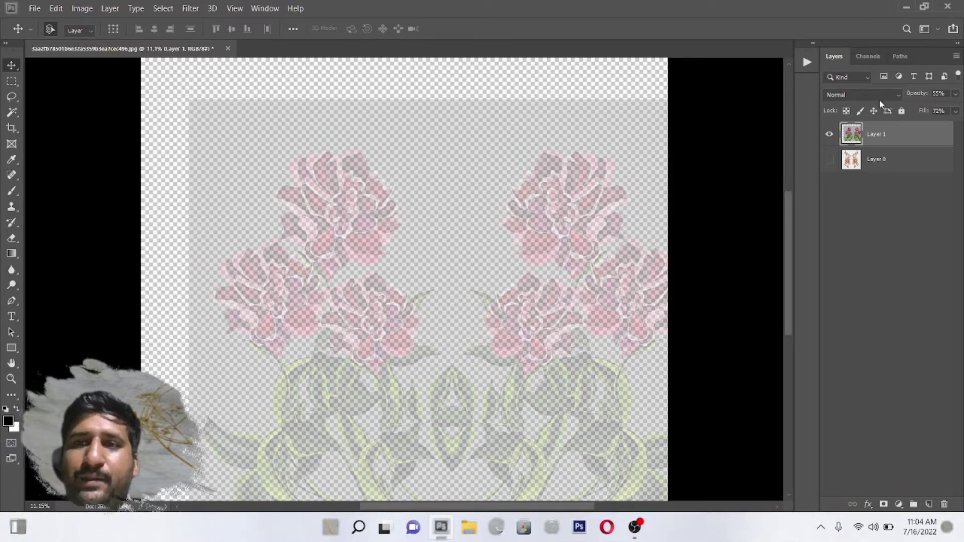
Toggle layer visibility so only the gold floral Layer 0 shows, blend mode left at Normal.
left_click(886, 165)
left_click(829, 161)
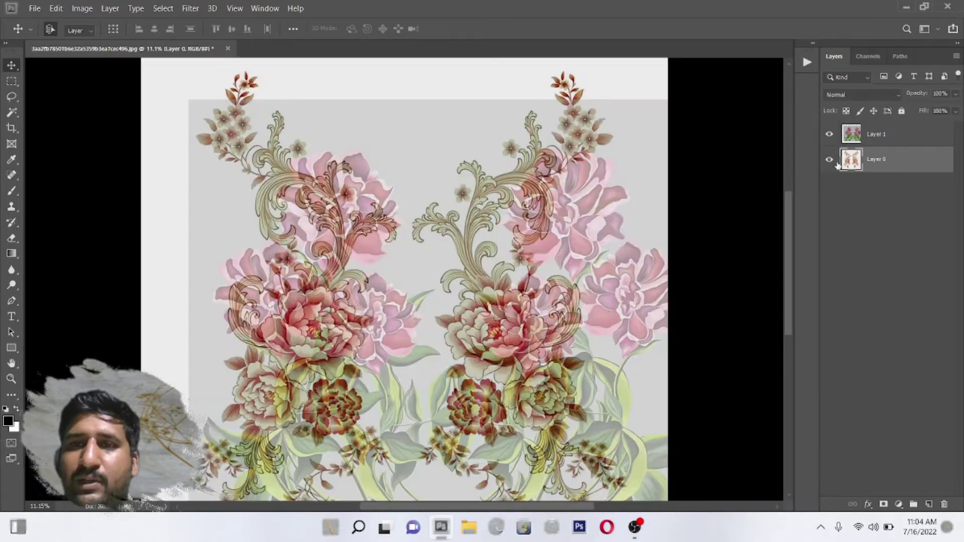
left_click(829, 135)
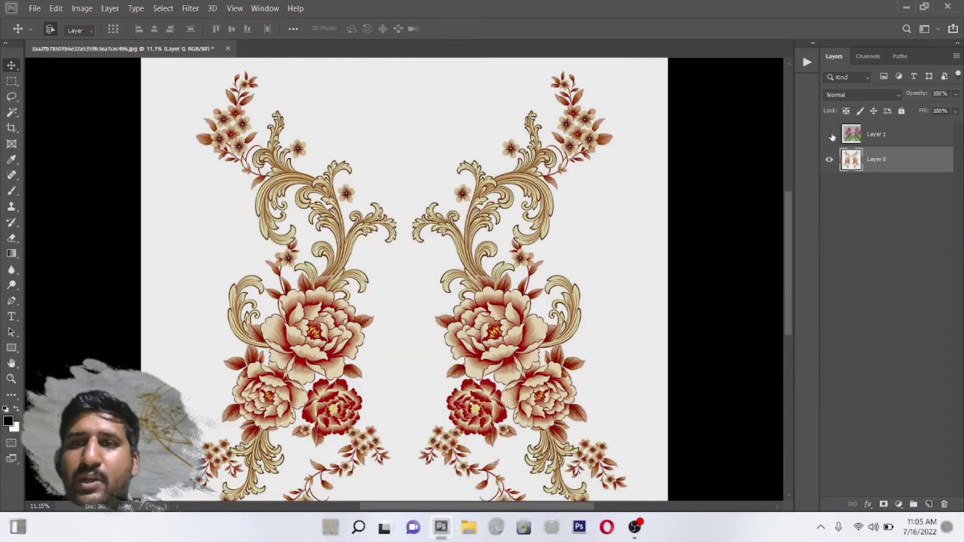
left_click(852, 95)
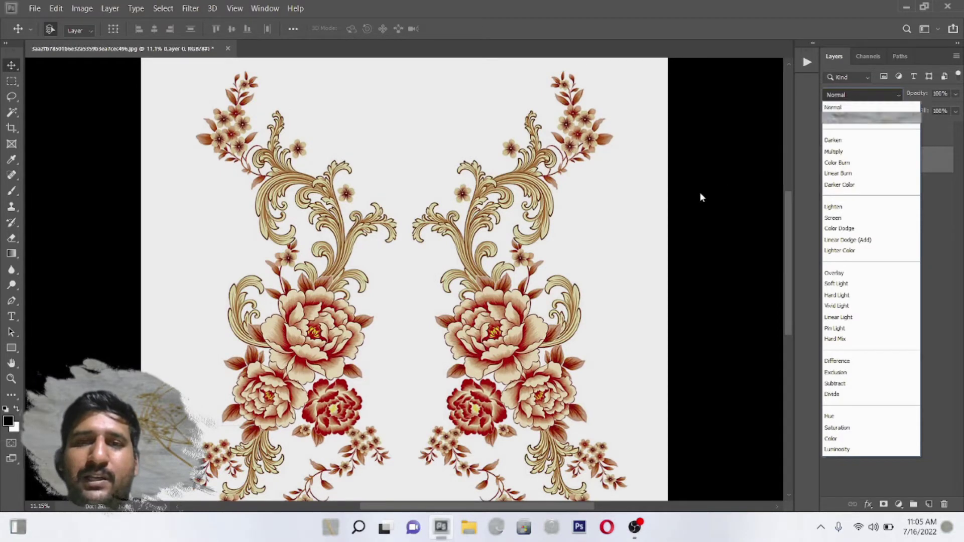
left_click(748, 135)
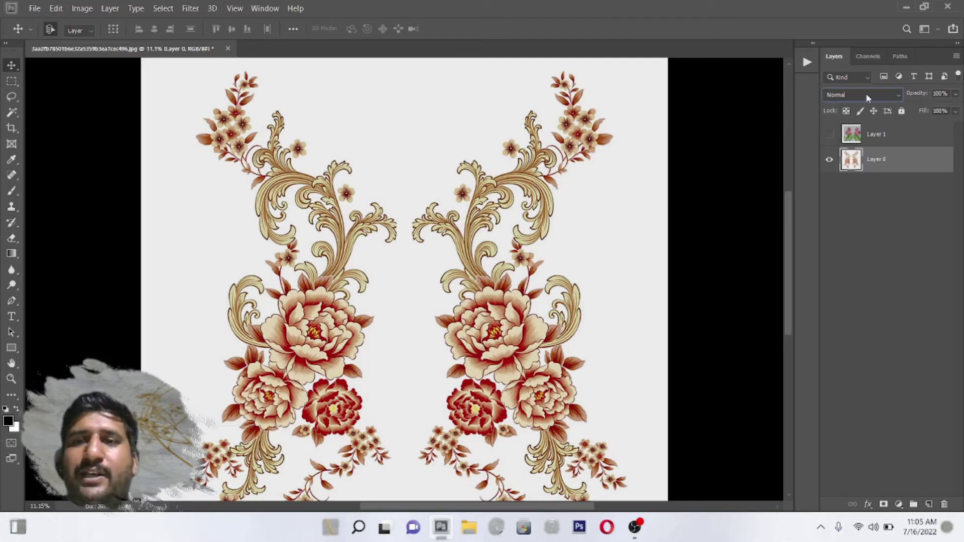
left_click(831, 136)
left_click(824, 163)
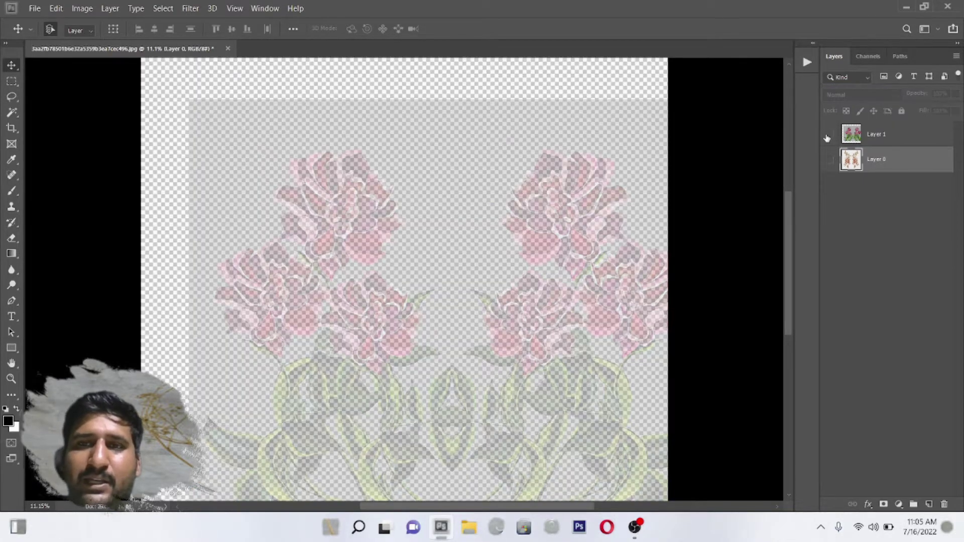
left_click(829, 136)
left_click(829, 160)
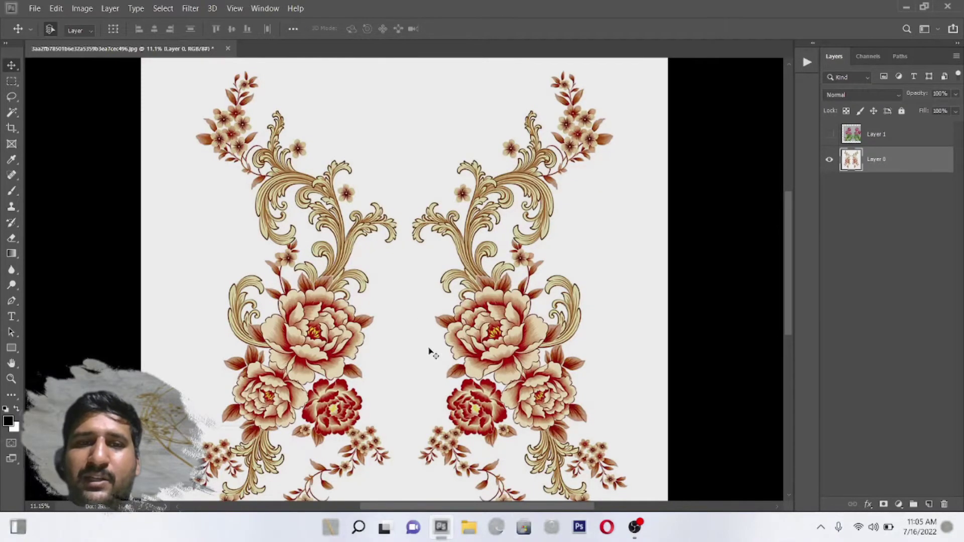
Show the pink-rose Layer 1 and hide Layer 0.
scroll(362, 330, "up", 3)
scroll(362, 330, "up", 3)
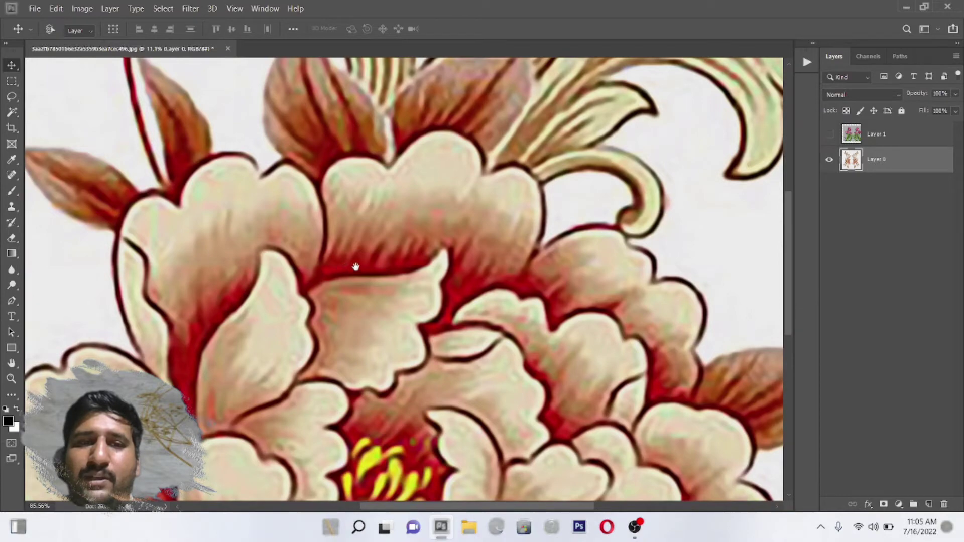
scroll(362, 253, "up", 1)
scroll(378, 258, "up", 1)
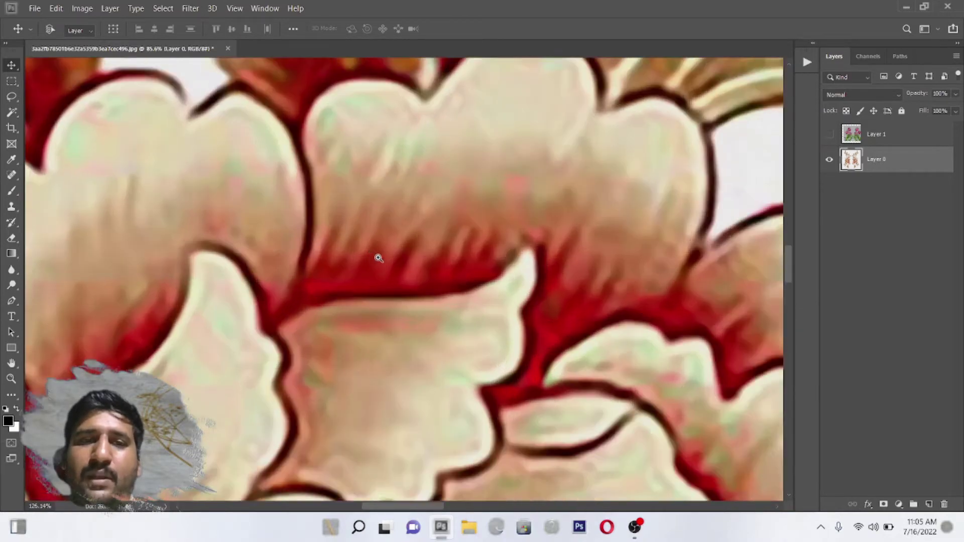
scroll(378, 258, "down", 1)
scroll(361, 256, "down", 2)
scroll(341, 254, "down", 1)
scroll(317, 252, "down", 1)
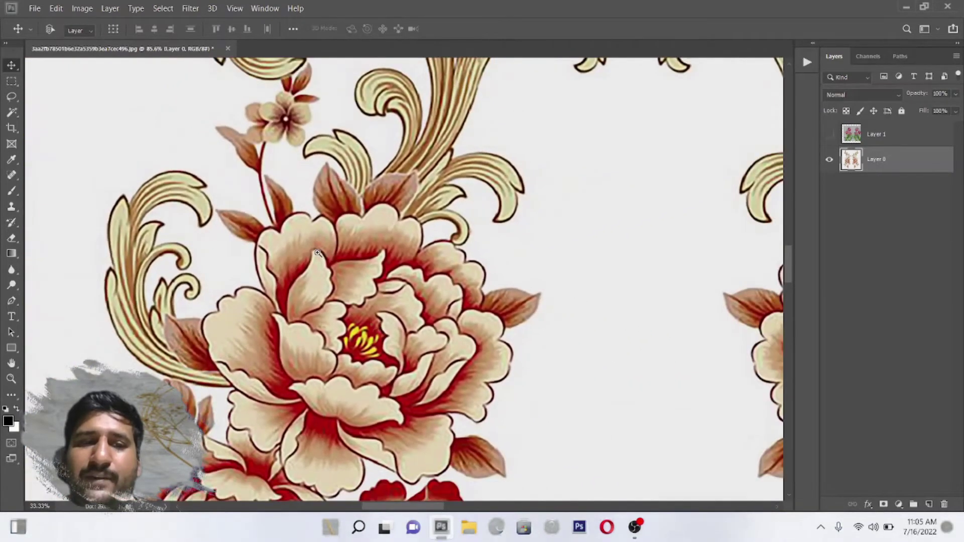
scroll(318, 252, "up", 1)
left_click(882, 134)
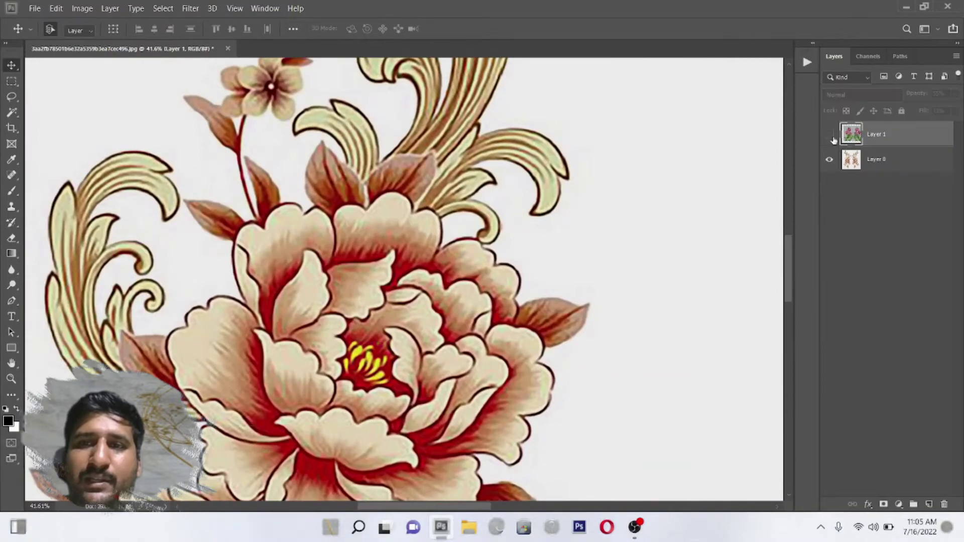
left_click(829, 134)
left_click(829, 159)
scroll(312, 252, "up", 3)
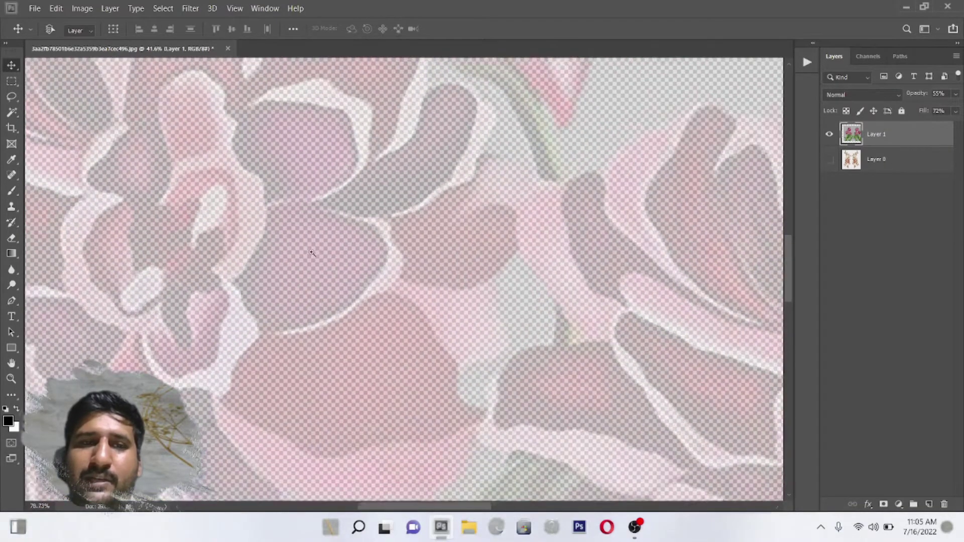
scroll(321, 258, "down", 1)
scroll(301, 261, "down", 2)
scroll(240, 266, "down", 3)
scroll(214, 268, "down", 1)
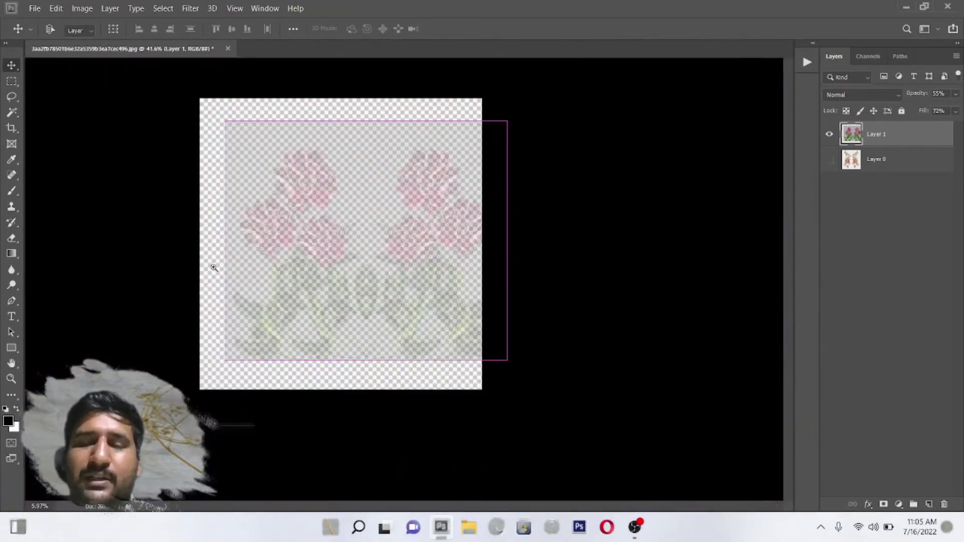
Raise Layer 1's opacity and fill to 100%, then zoom out to view the whole image.
left_click(955, 111)
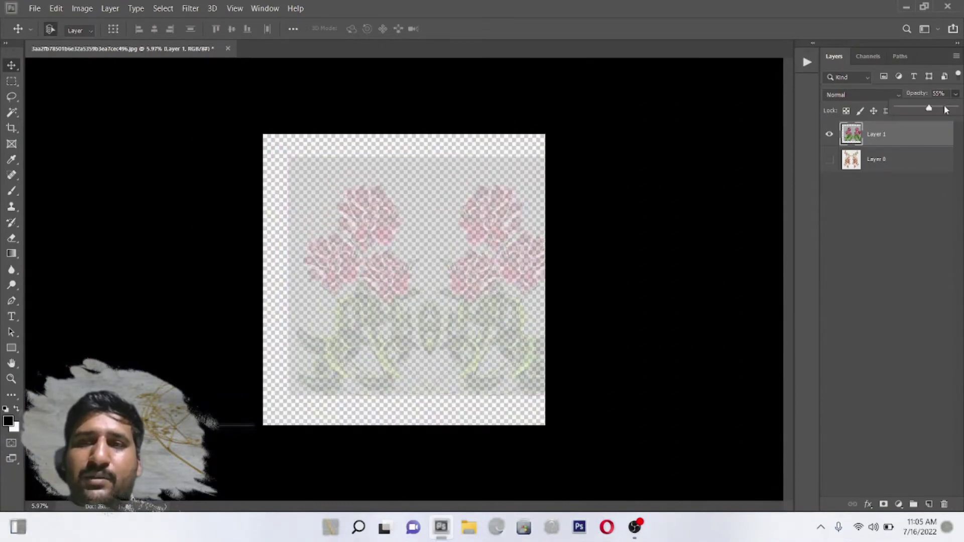
left_click_drag(930, 112, 960, 111)
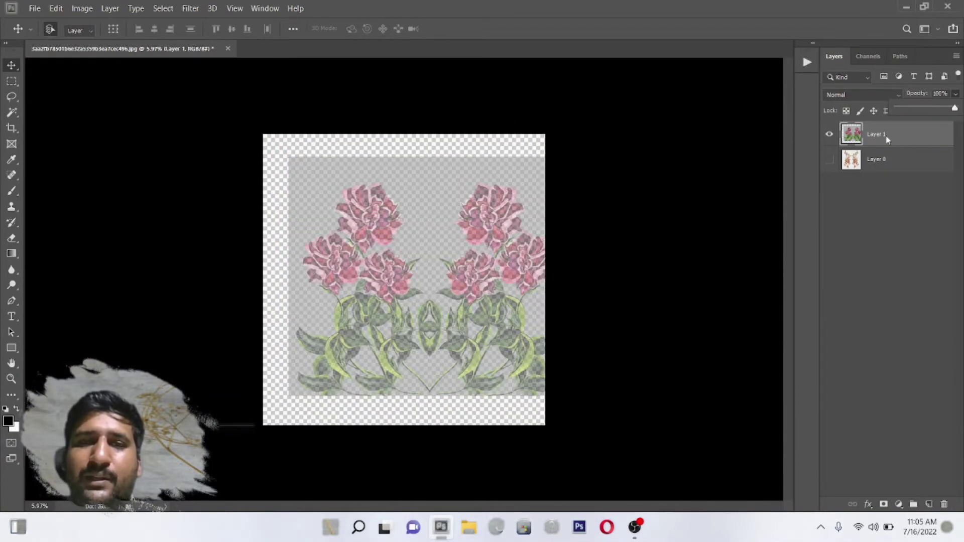
left_click(922, 154)
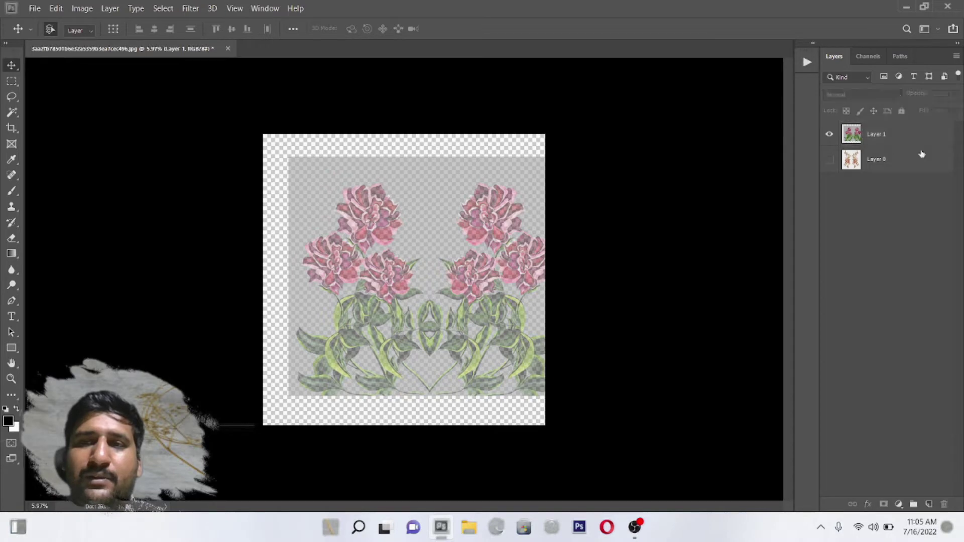
left_click(896, 133)
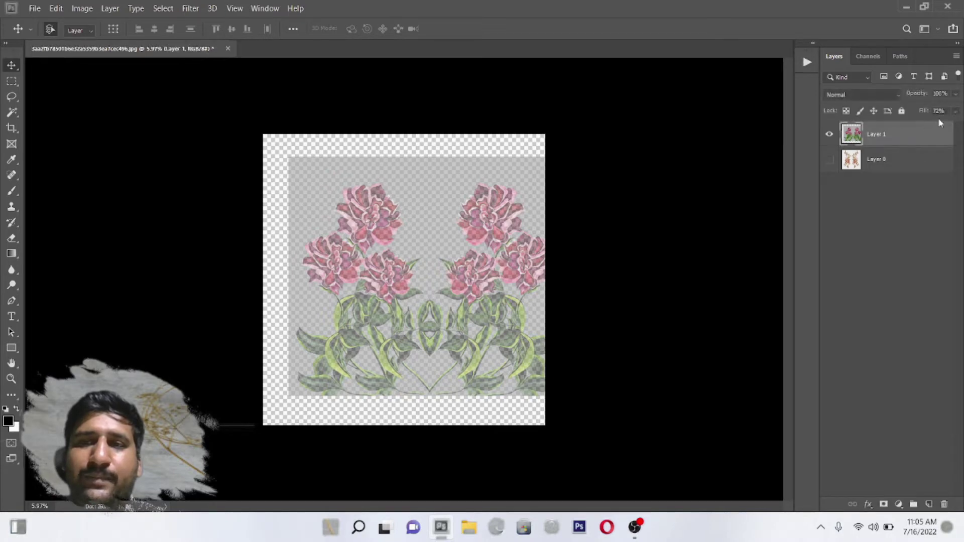
left_click(955, 111)
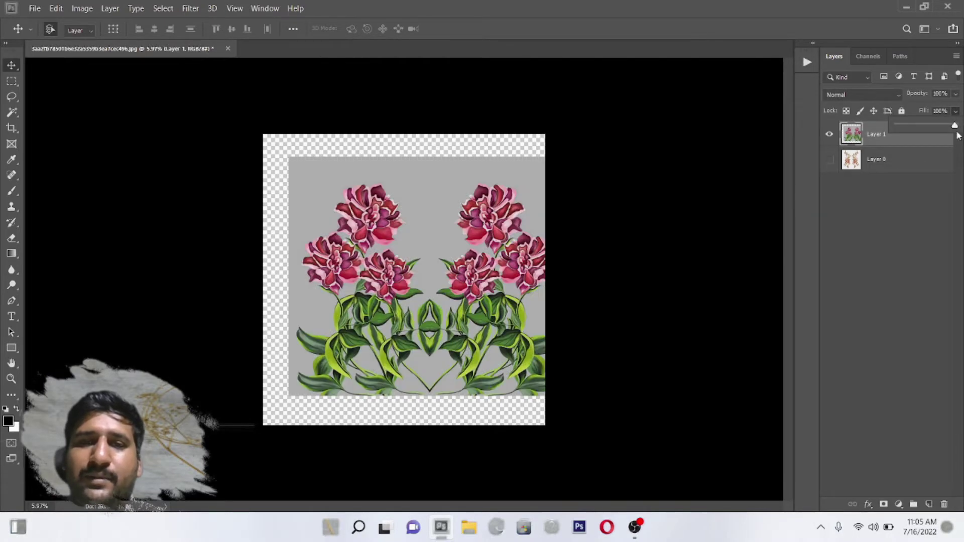
left_click_drag(384, 228, 482, 258)
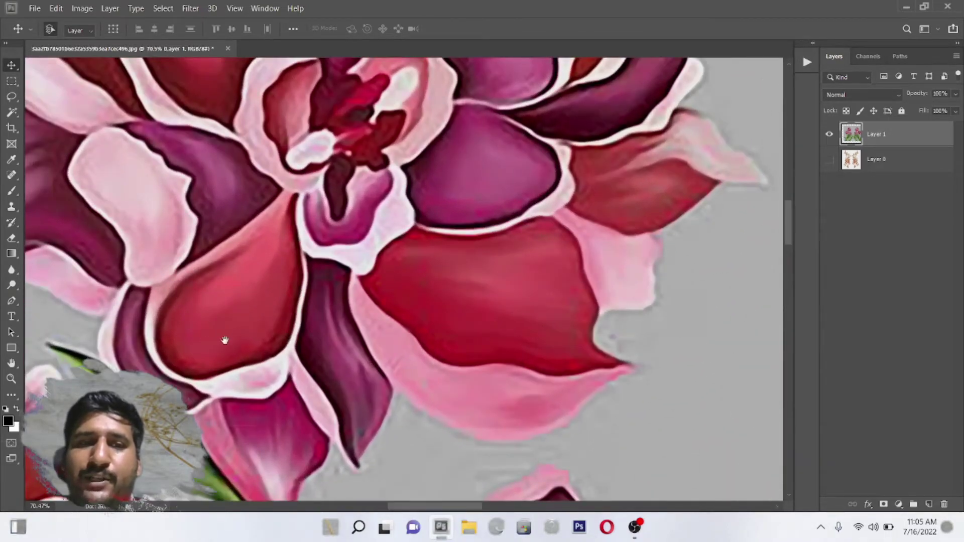
left_click_drag(464, 236, 402, 258)
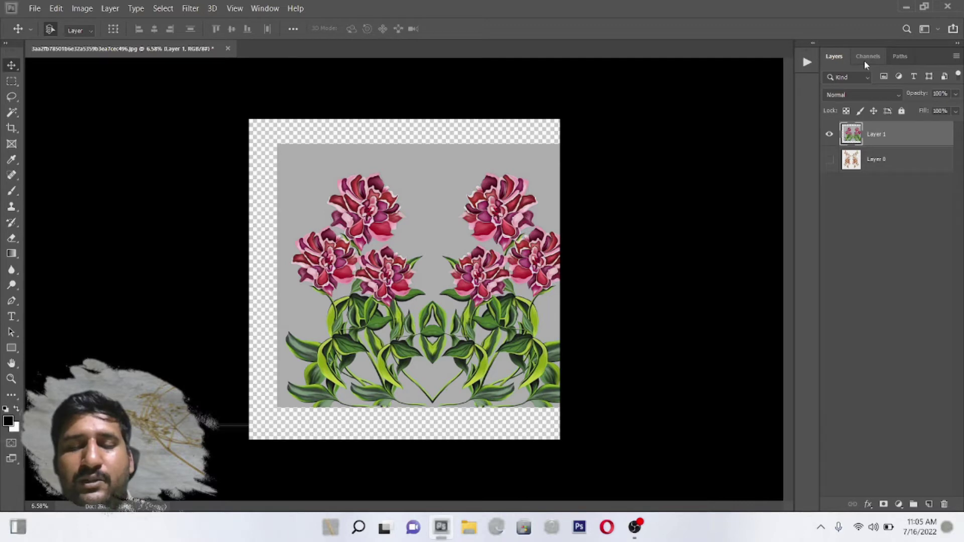
Swap foreground/background to white and black, then show the RGB, Red, Green and Blue channels.
key("x")
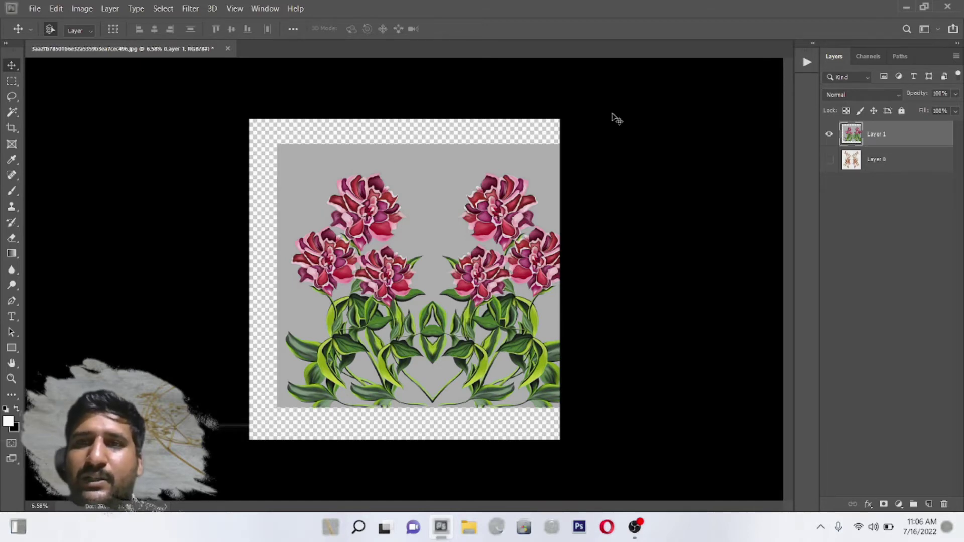
left_click(864, 57)
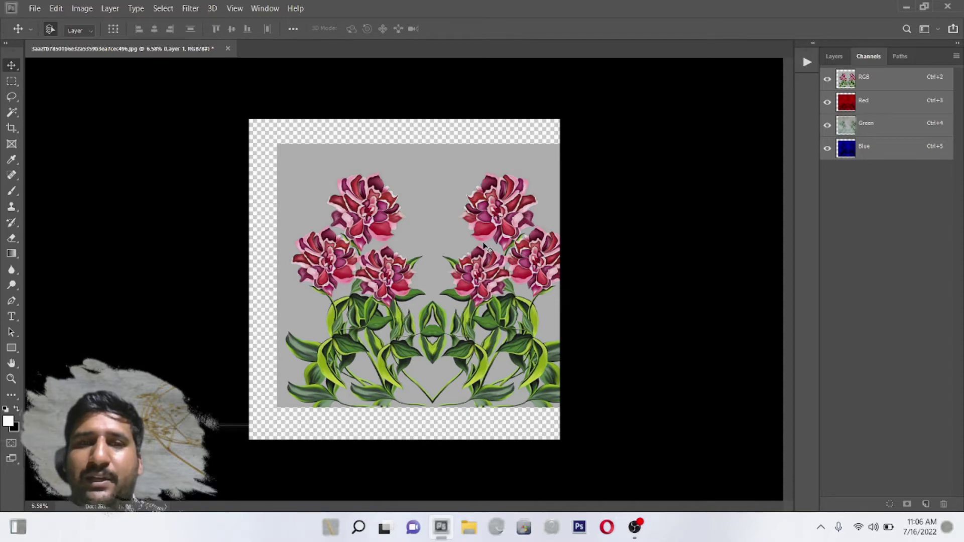
scroll(381, 315, "up", 3)
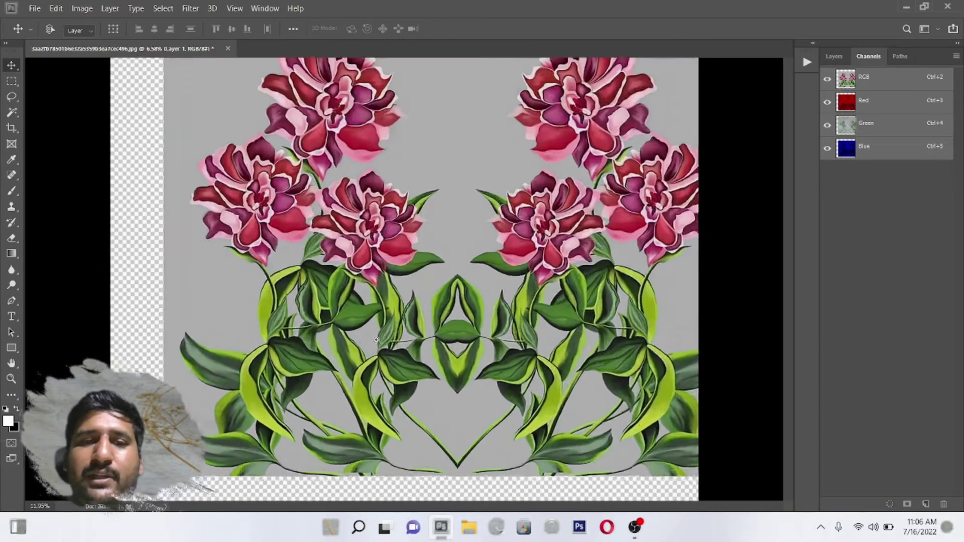
scroll(381, 315, "up", 3)
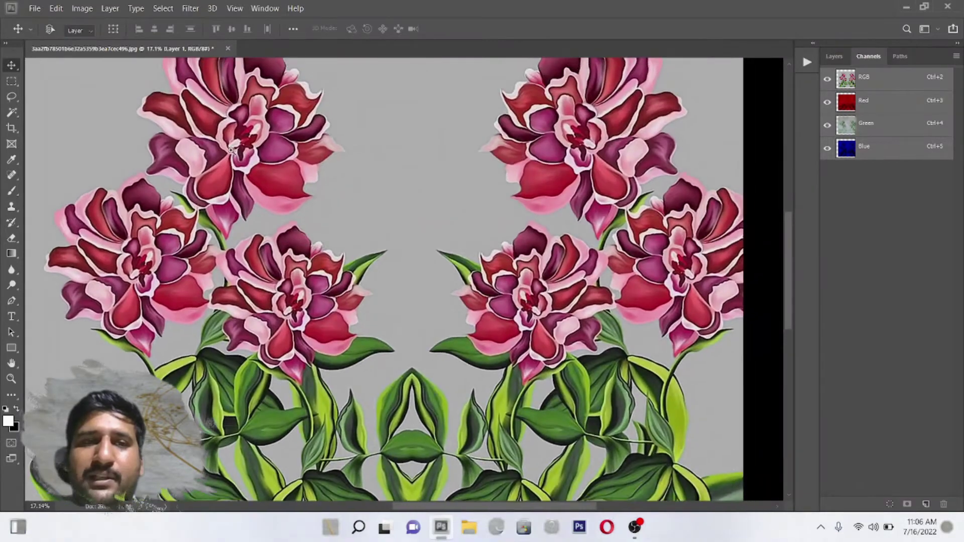
scroll(283, 211, "up", 2)
scroll(283, 211, "down", 2)
scroll(283, 211, "down", 3)
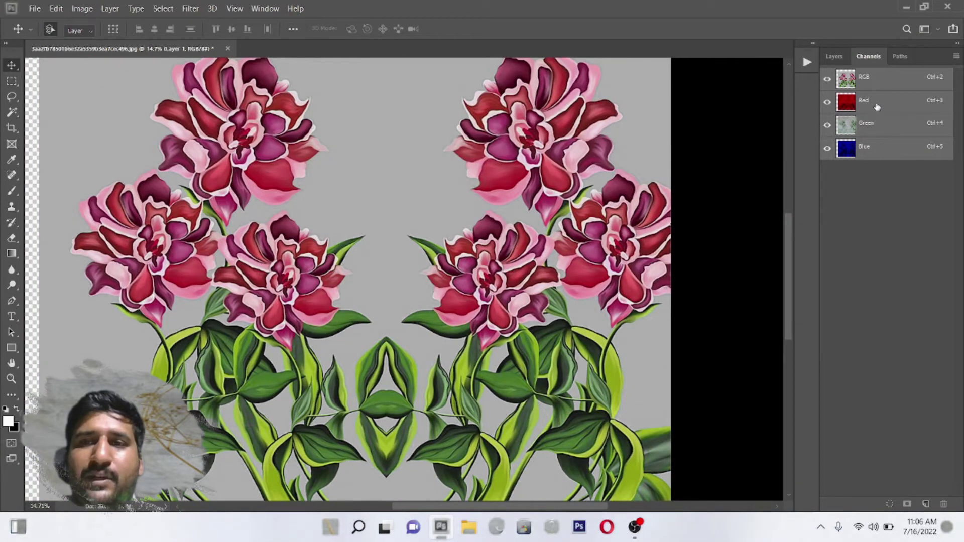
left_click(873, 147)
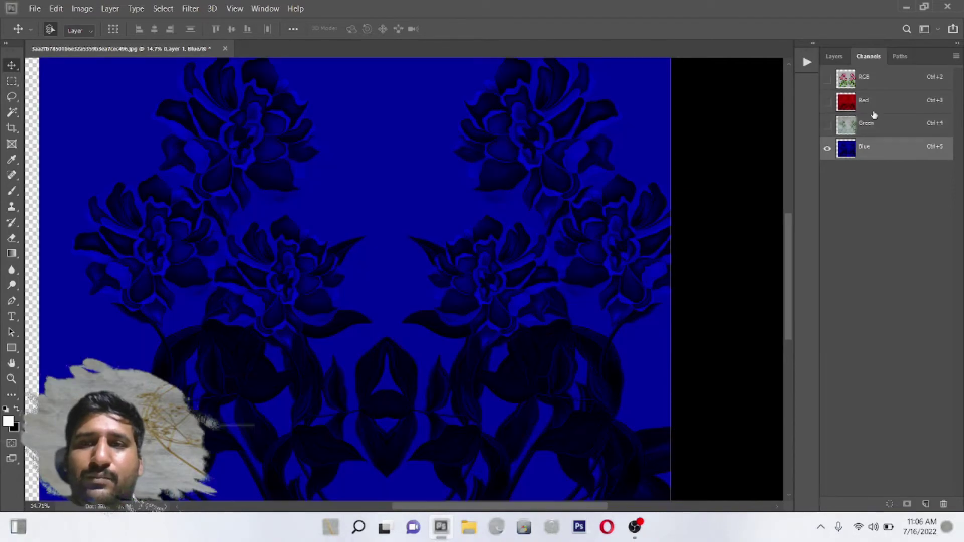
left_click(877, 104)
left_click(826, 125)
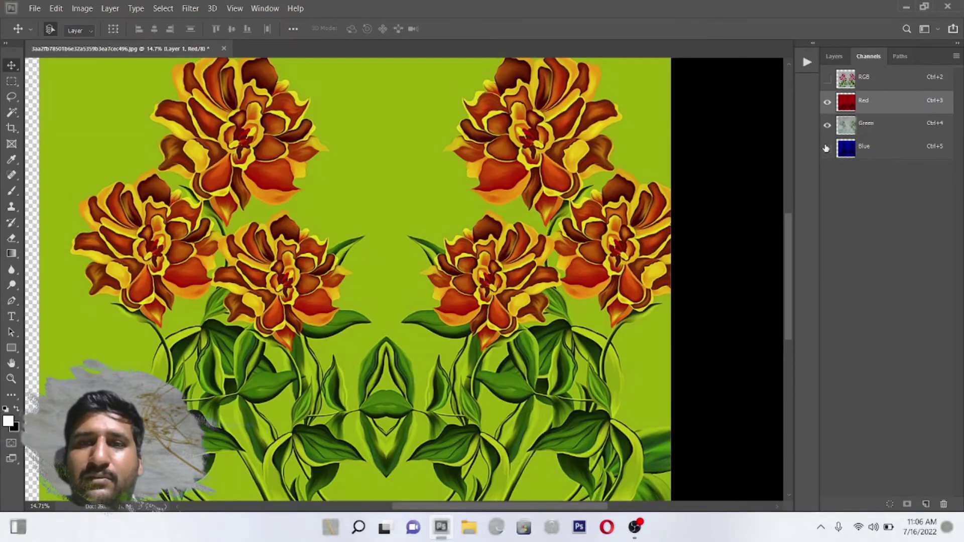
left_click(826, 149)
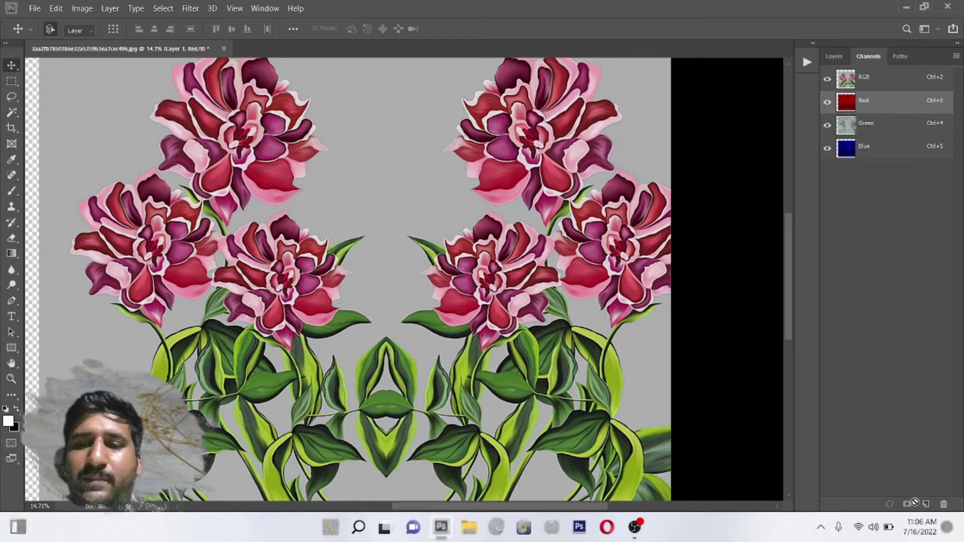
Create the new Alpha 1 channel, zoom out, and open its Channel Options.
left_click(925, 505)
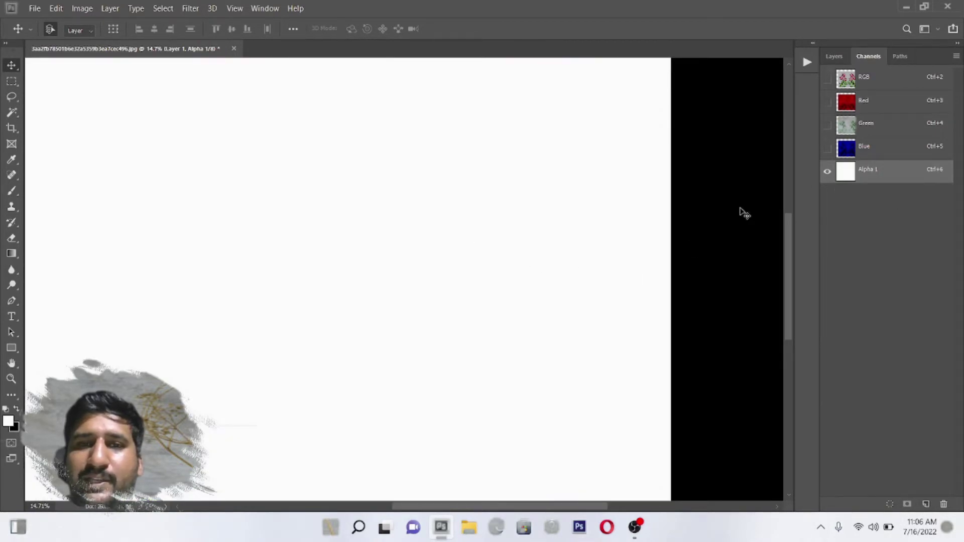
mouse_move(552, 239)
left_mouse_down()
mouse_move(397, 190)
mouse_move(409, 198)
left_mouse_up()
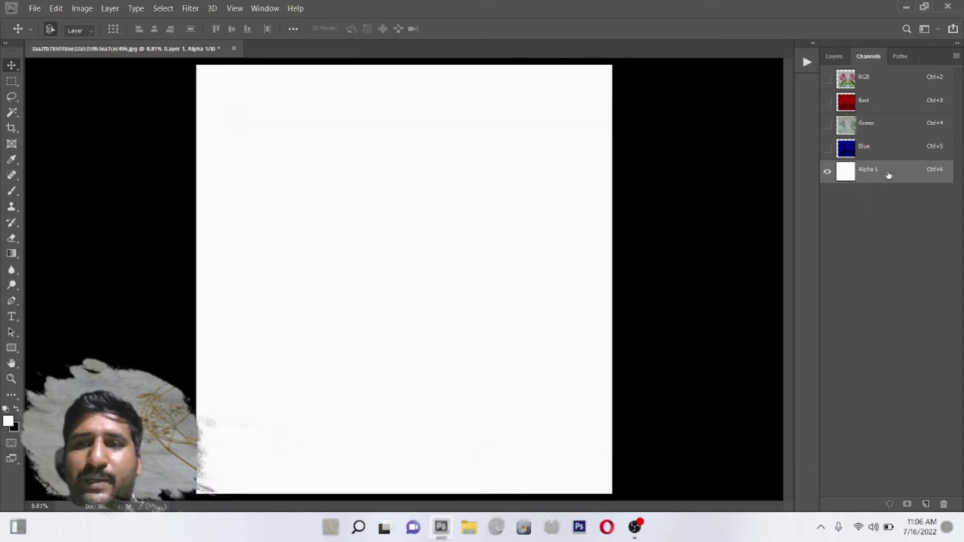
double_click(889, 175)
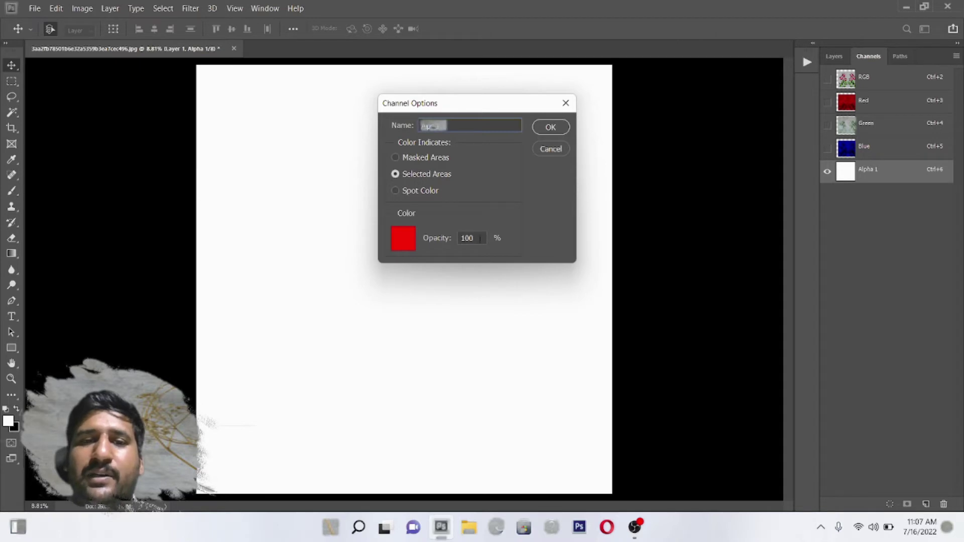
Convert Alpha 1 into a Spot Color channel named Spot Color 1 at 100% solidity.
key("Tab")
left_click(544, 131)
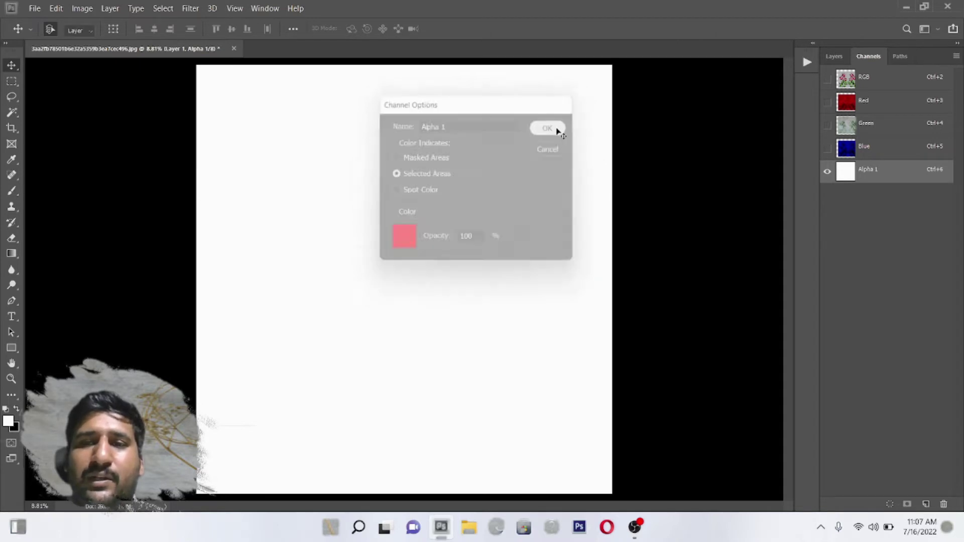
double_click(894, 173)
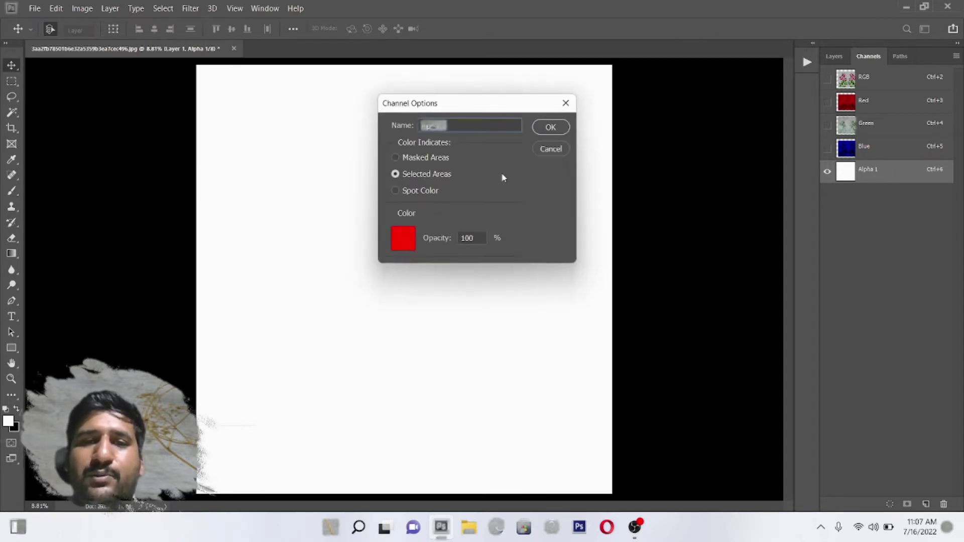
left_click(424, 191)
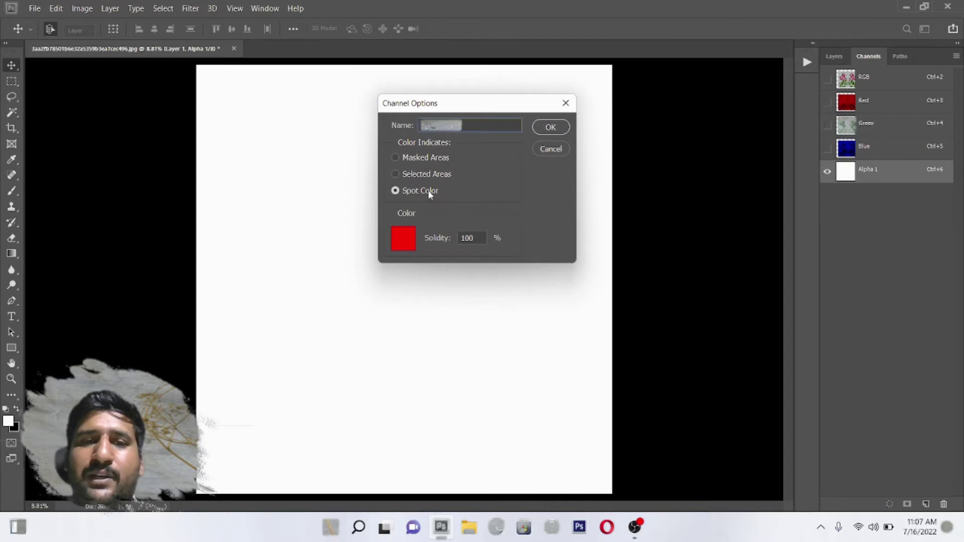
left_click(560, 131)
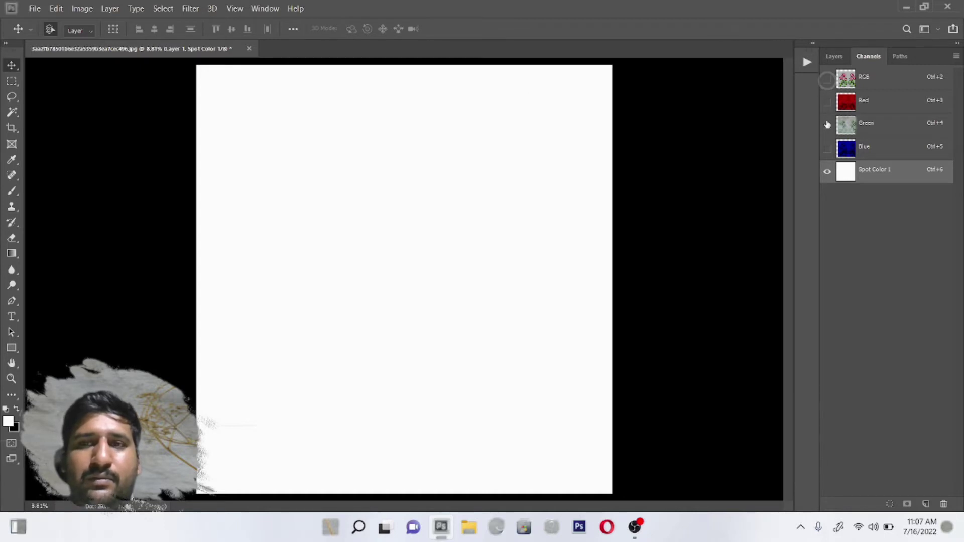
Turn the RGB channel back on to show the full-colour roses with Spot Color 1, and inspect the flowers.
left_click(827, 79)
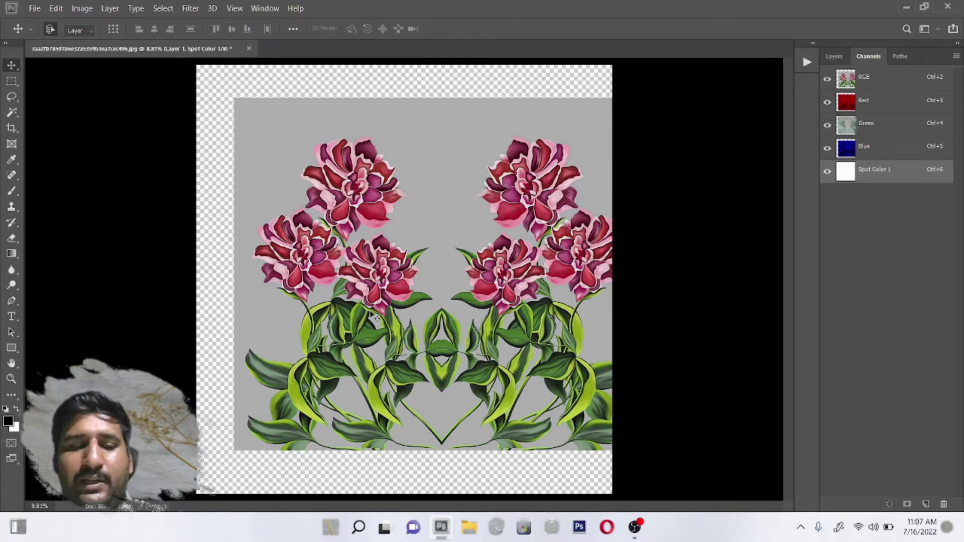
scroll(323, 303, "up", 5)
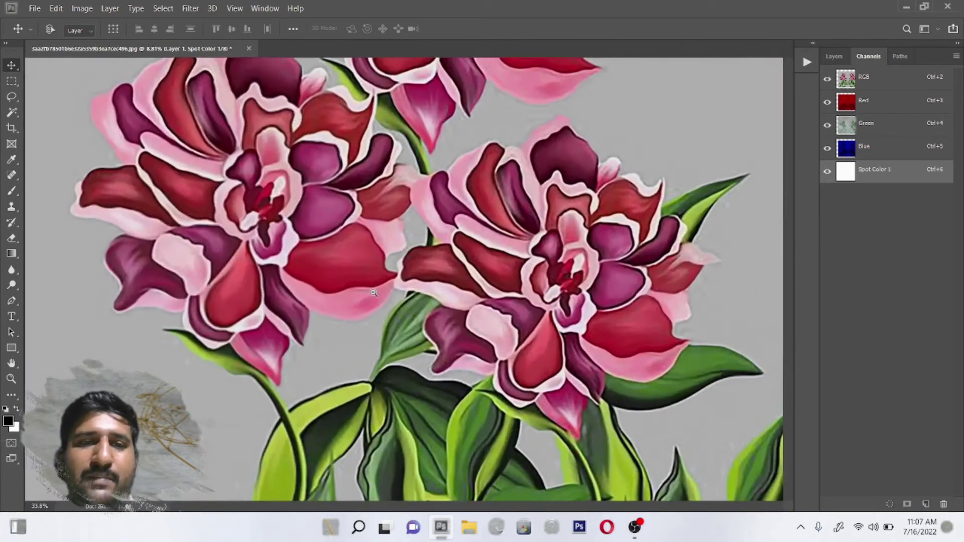
left_click_drag(339, 205, 370, 275)
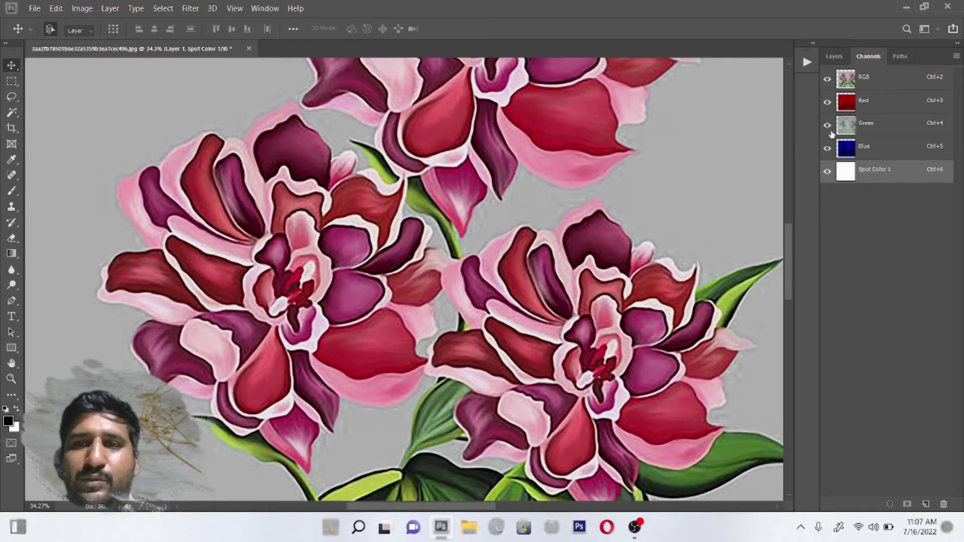
scroll(396, 231, "down", 3)
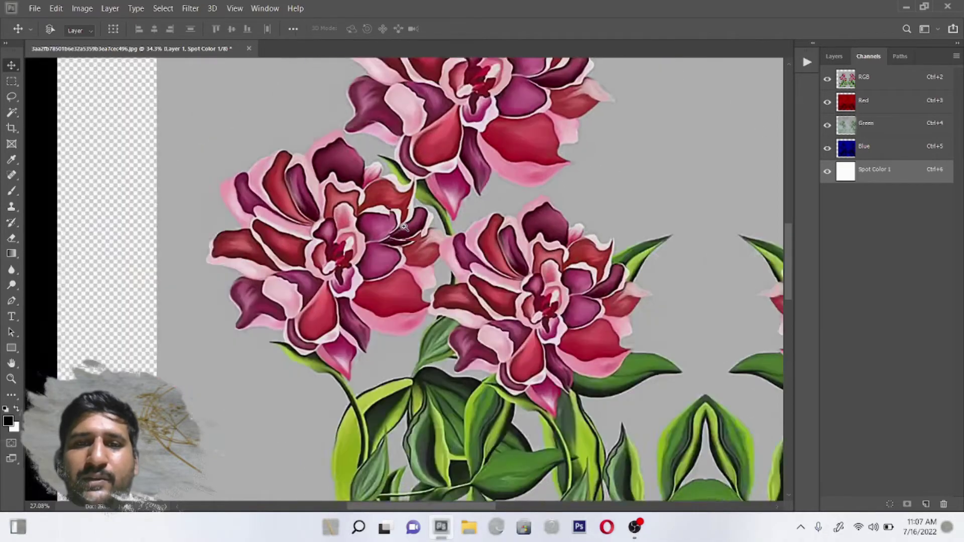
scroll(383, 238, "down", 2)
scroll(392, 251, "up", 1)
scroll(451, 311, "up", 4)
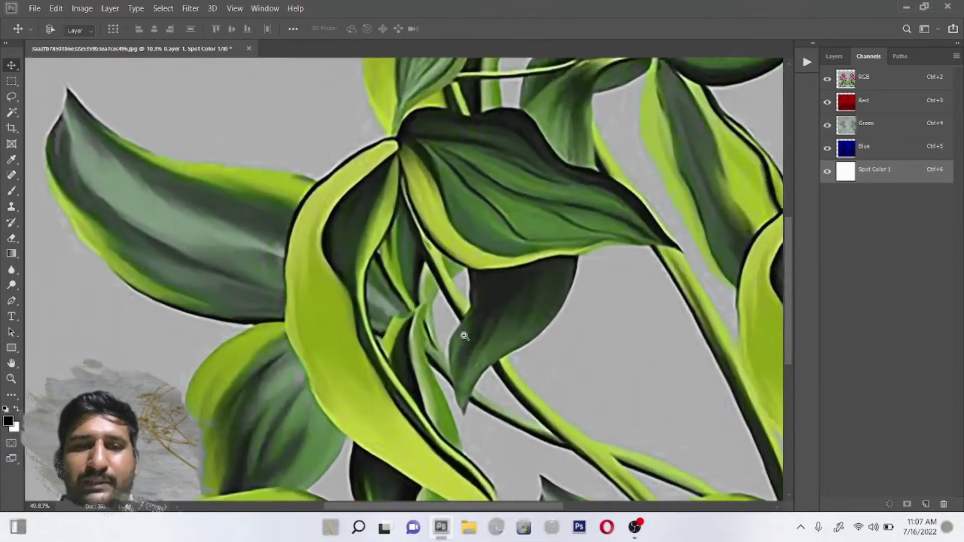
scroll(466, 333, "down", 1)
scroll(451, 302, "down", 3)
Zoom into the lower-left rose's purple petal, making and then clearing a trial rectangular selection.
scroll(411, 226, "up", 1)
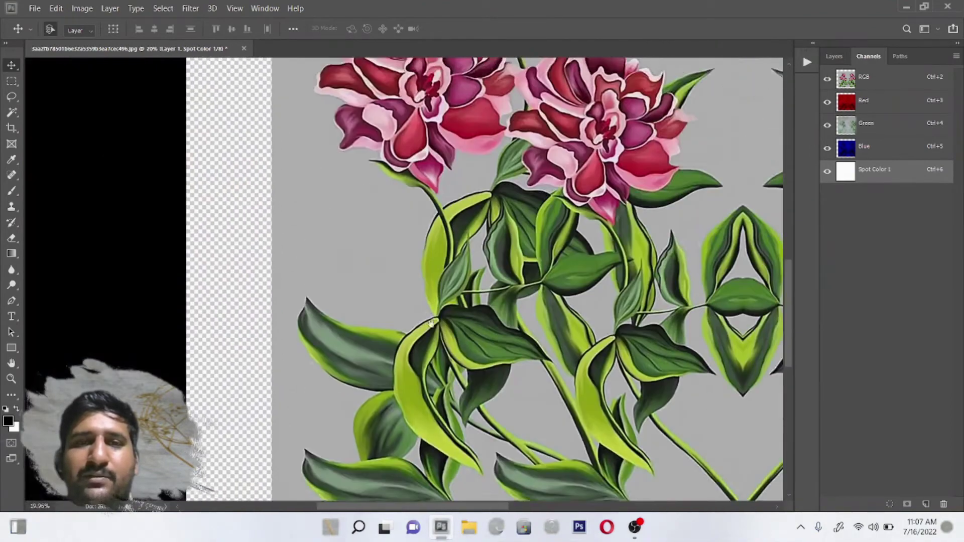
scroll(405, 205, "up", 1)
scroll(404, 207, "up", 1)
scroll(403, 226, "up", 1)
scroll(401, 261, "up", 2)
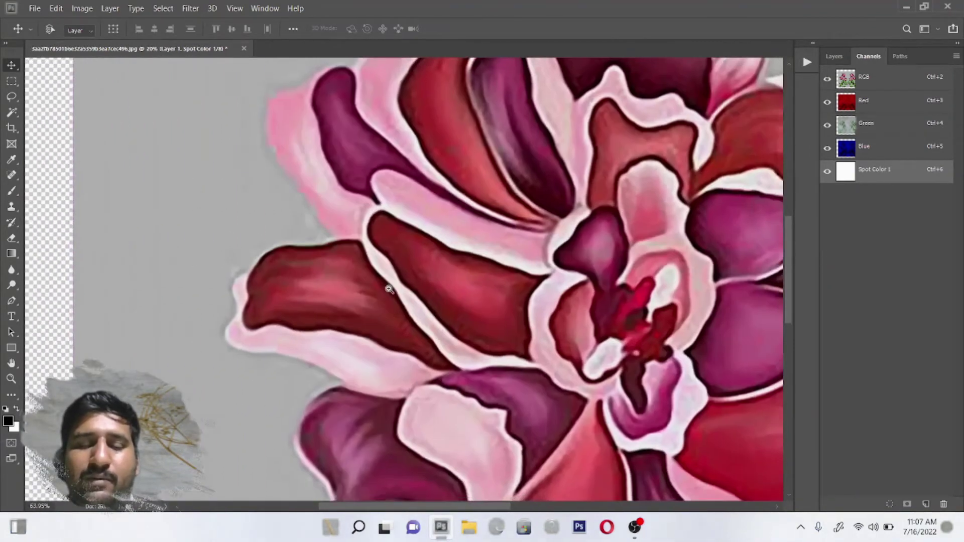
scroll(399, 296, "up", 1)
key("m")
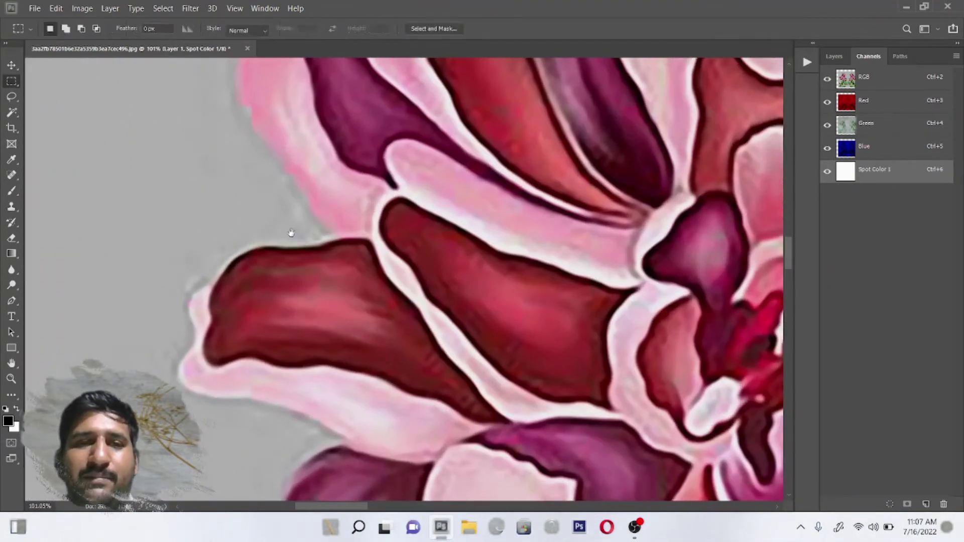
left_click_drag(281, 219, 293, 278)
left_click_drag(385, 122, 318, 243)
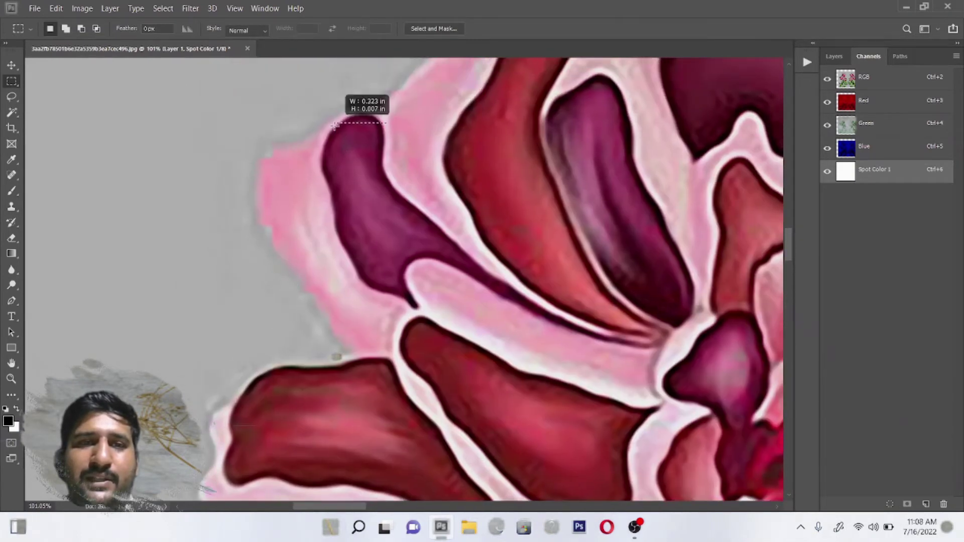
left_click(306, 247)
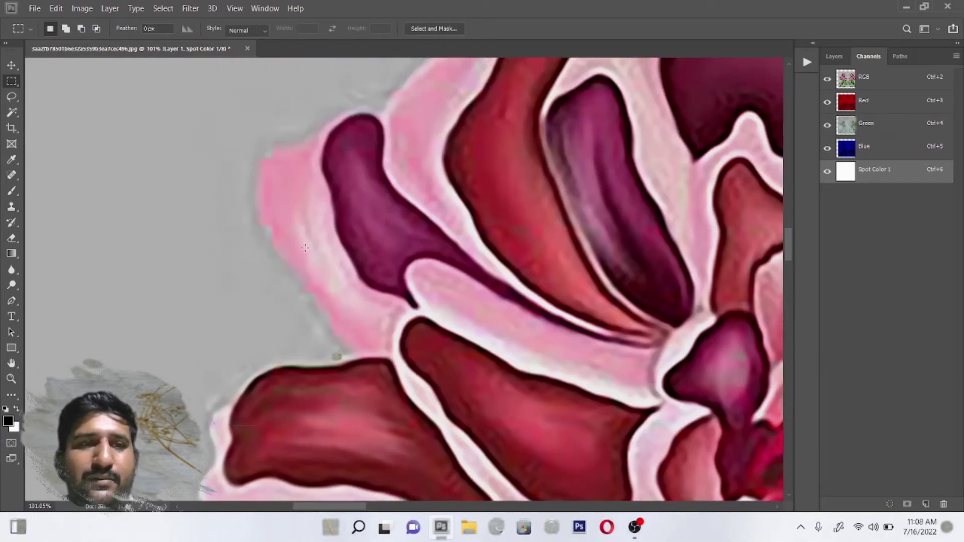
With a 60 px brush, paint red strokes along the purple petal's top edge.
key("b")
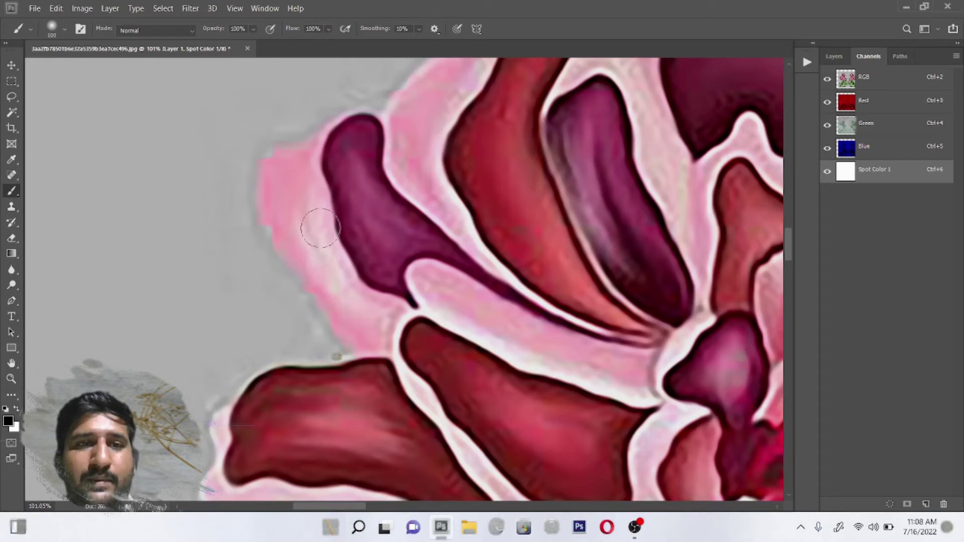
key("bracketleft")
key("bracketleft")
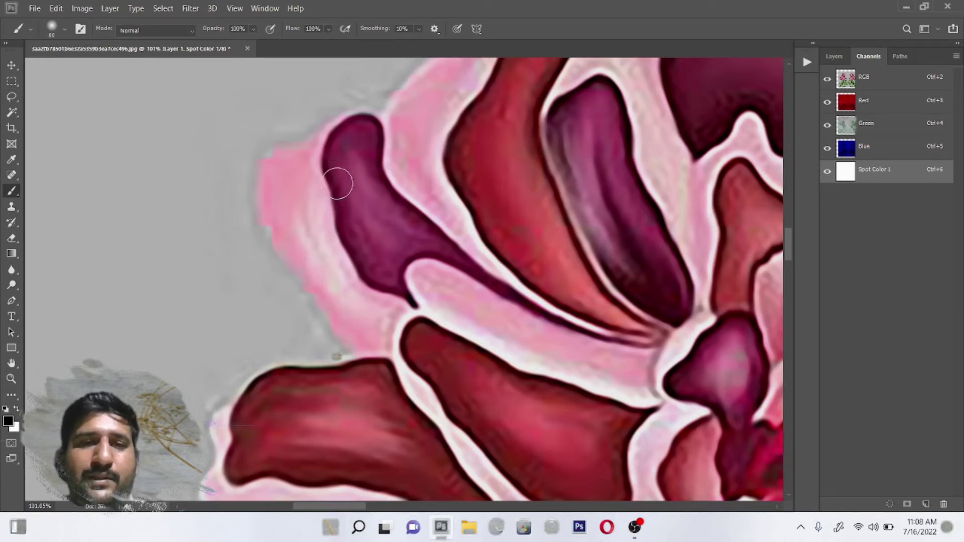
key("bracketleft")
key("bracketleft")
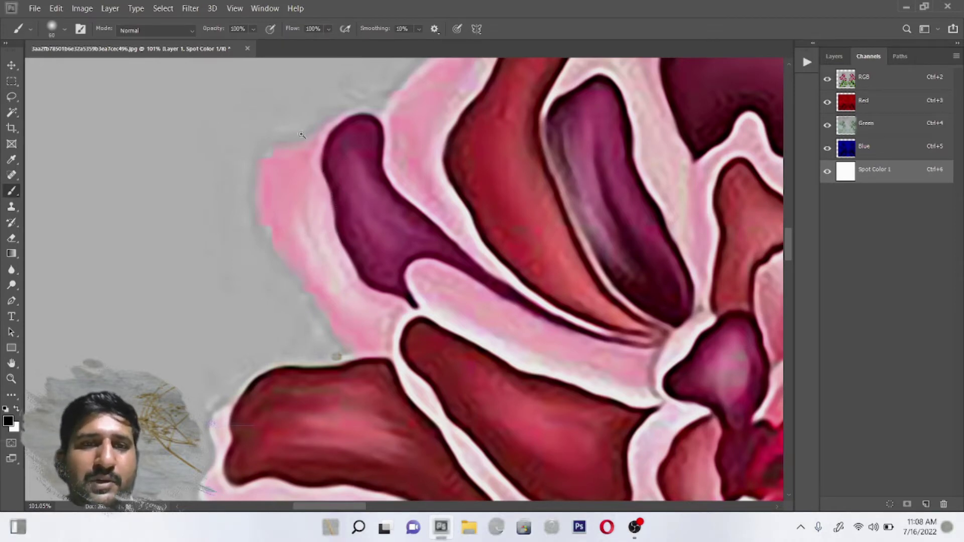
scroll(333, 187, "up", 2)
left_click_drag(422, 200, 359, 247)
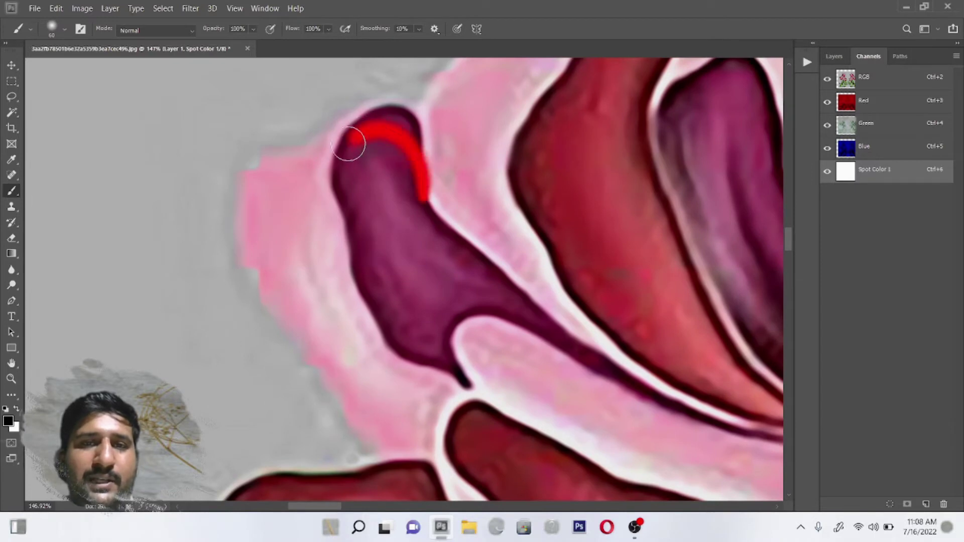
left_click_drag(332, 208, 517, 417)
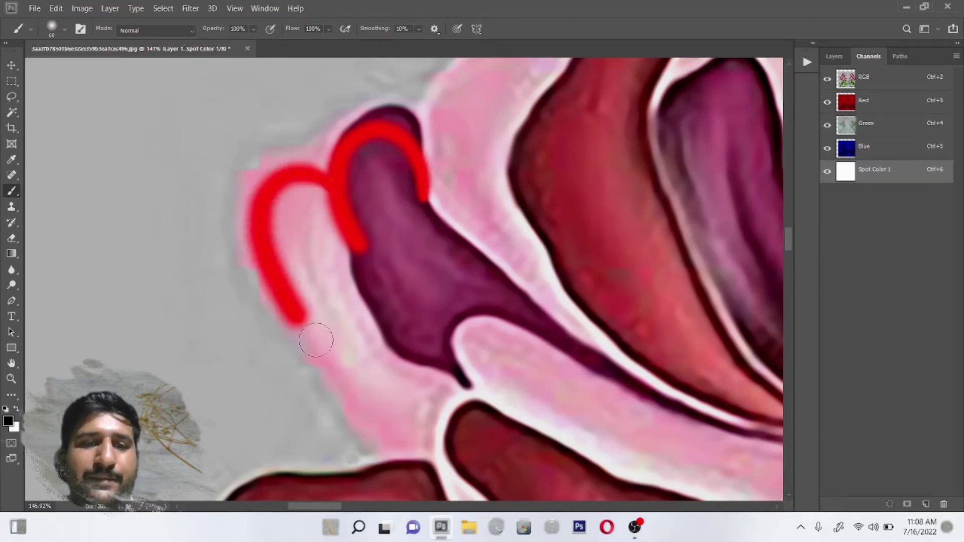
left_click_drag(372, 363, 364, 226)
left_click_drag(301, 198, 507, 327)
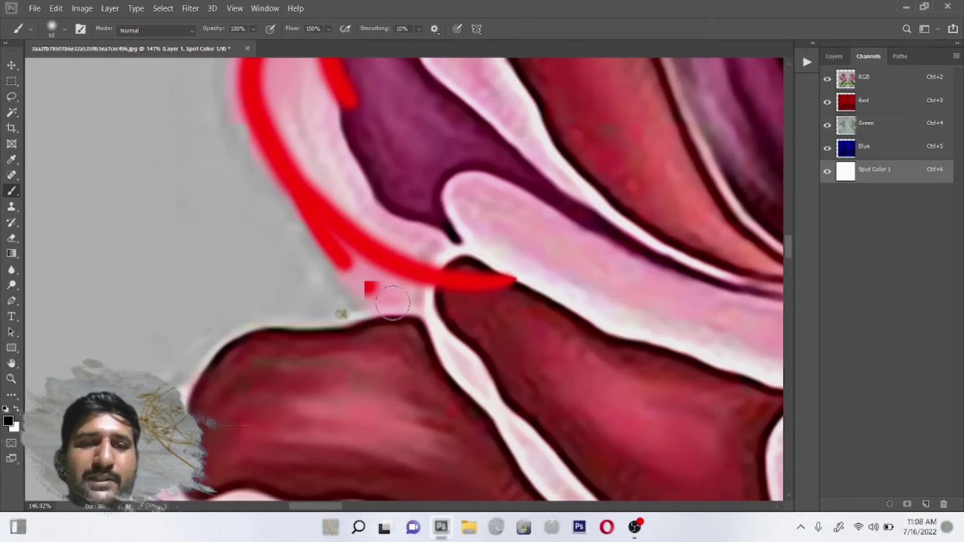
left_click_drag(484, 265, 479, 207)
Continue the red outline around the lower pink petal and its tip, then zoom out.
left_click_drag(504, 173, 290, 310)
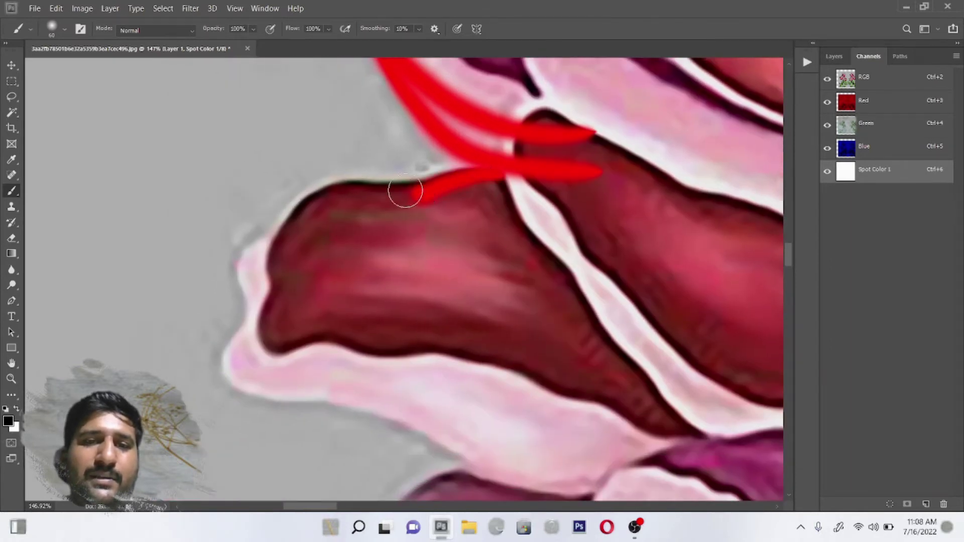
mouse_move(280, 237)
left_mouse_down()
mouse_move(295, 326)
mouse_move(279, 389)
mouse_move(592, 452)
left_mouse_up()
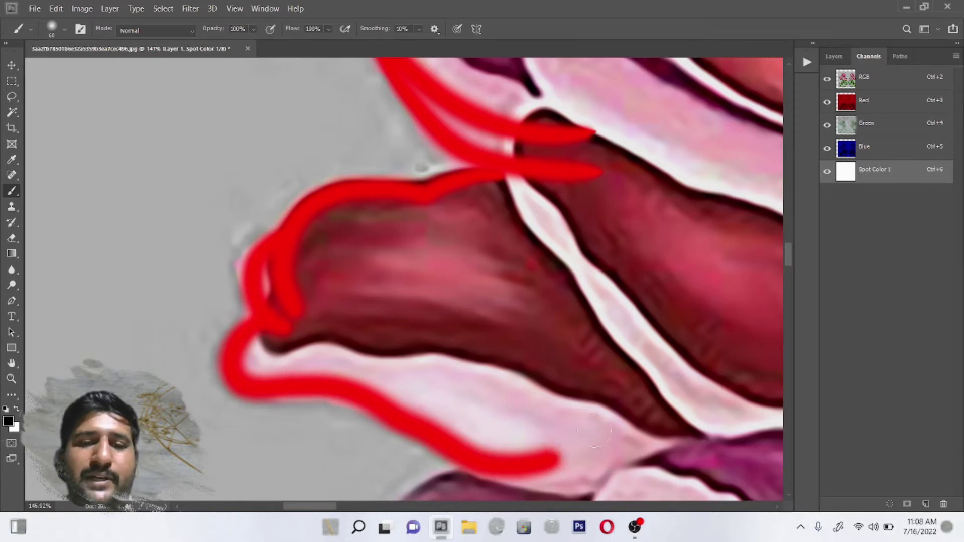
left_click_drag(527, 472, 462, 229)
left_click_drag(387, 161, 356, 471)
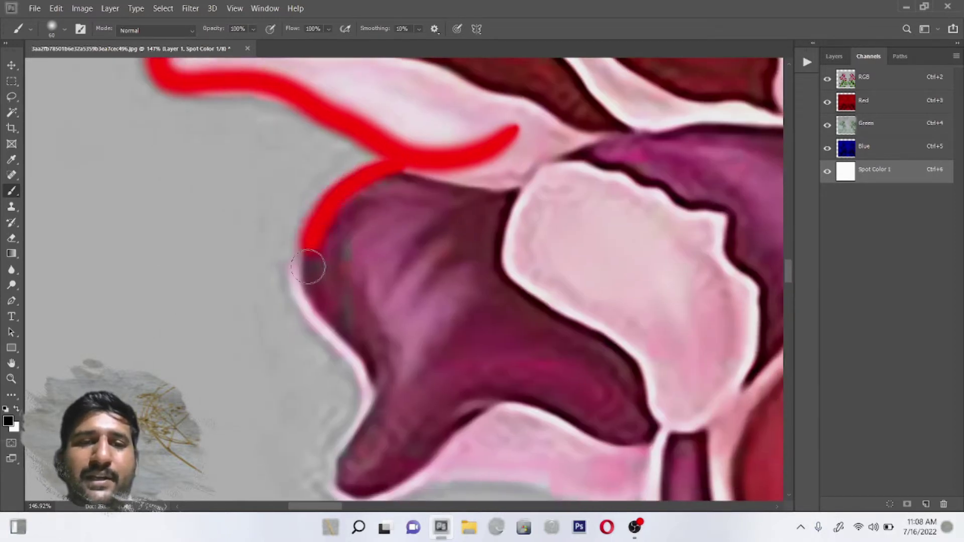
left_click_drag(415, 370, 375, 175)
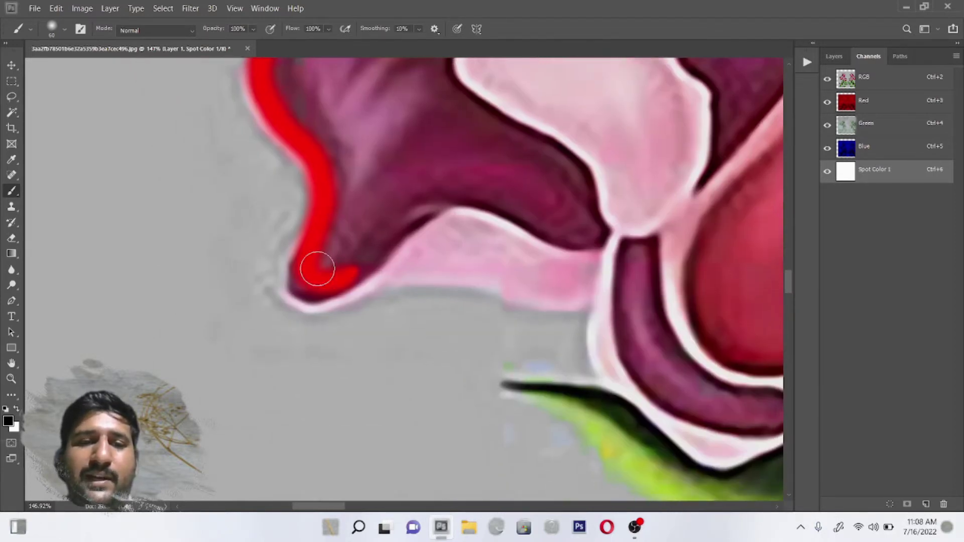
mouse_move(301, 243)
left_mouse_down()
mouse_move(331, 296)
mouse_move(442, 276)
mouse_move(570, 297)
mouse_move(646, 247)
left_mouse_up()
scroll(405, 290, "down", 10)
scroll(405, 289, "down", 5)
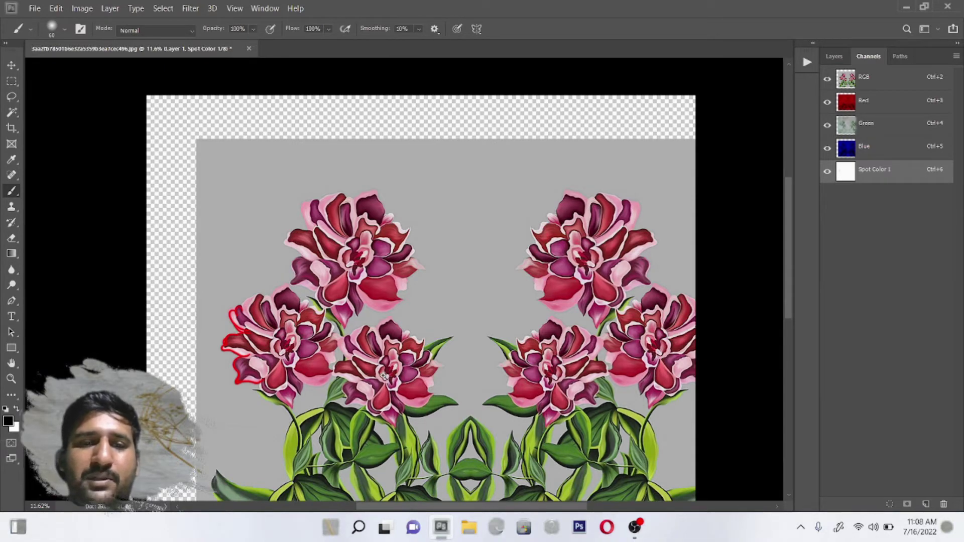
scroll(327, 400, "up", 3)
scroll(326, 400, "up", 2)
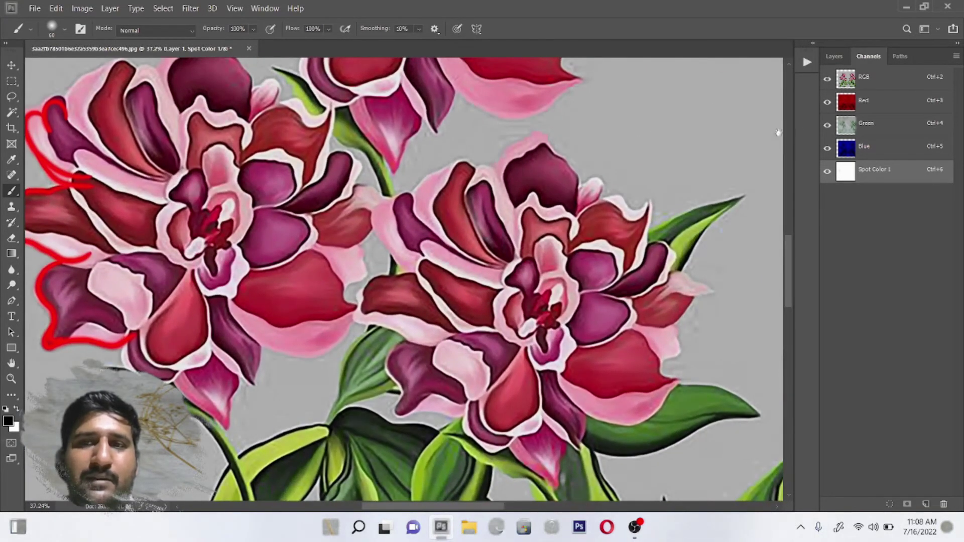
left_click(827, 79)
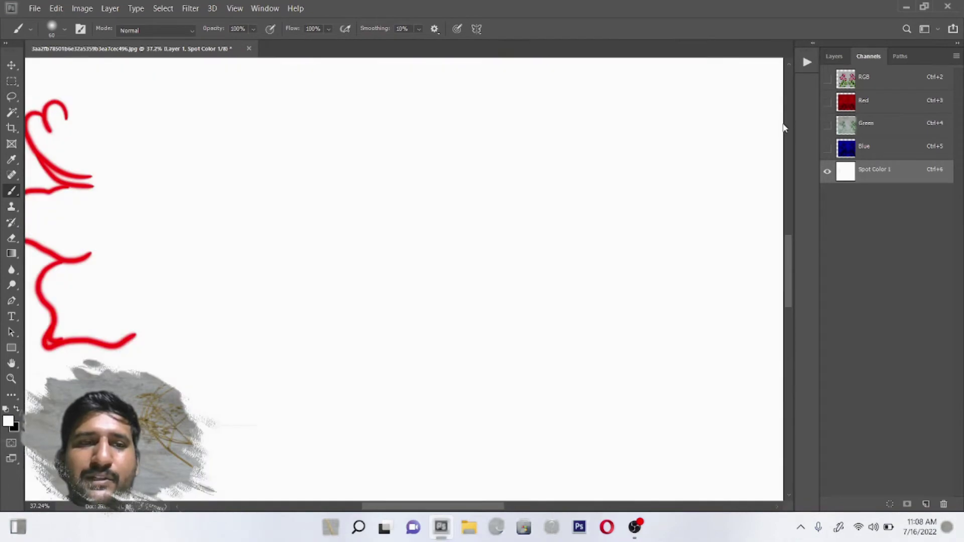
left_click(826, 79)
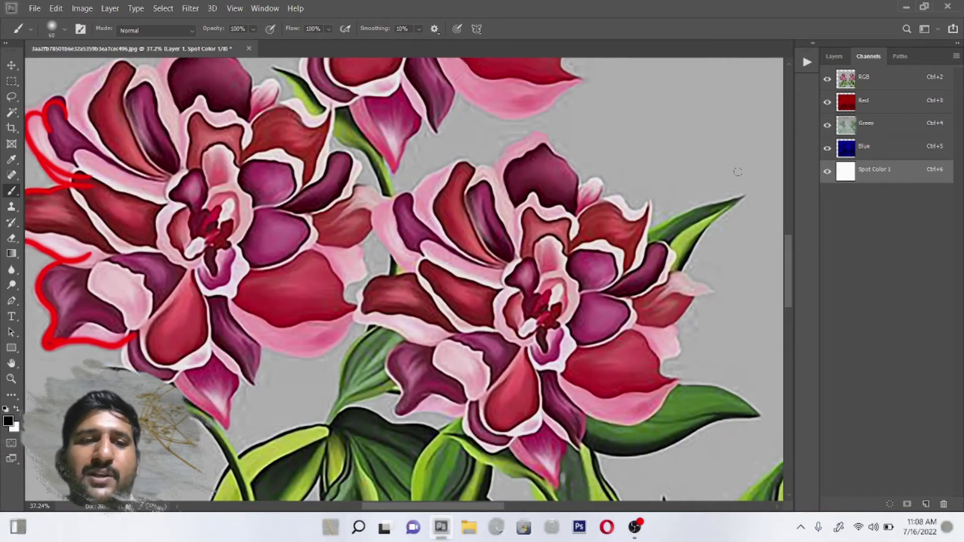
left_click(826, 82)
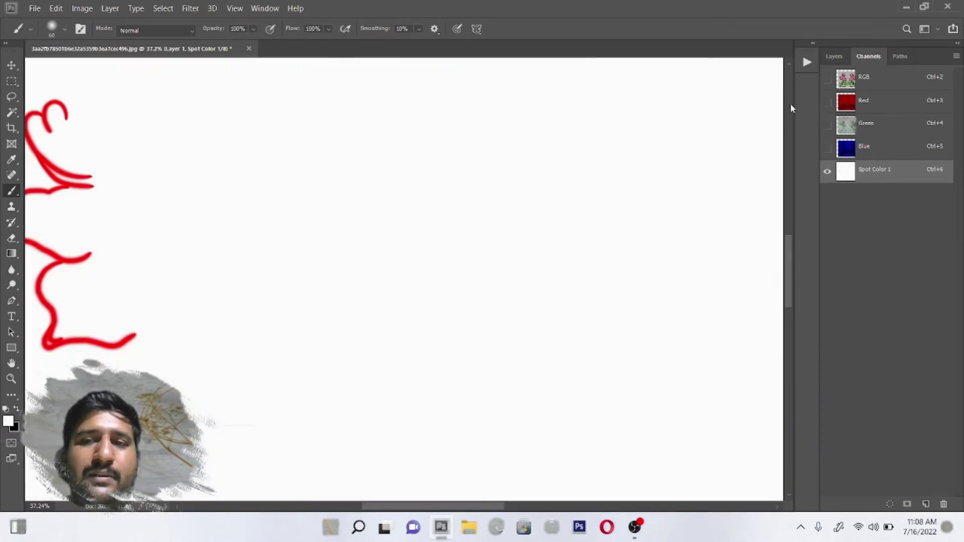
scroll(477, 224, "down", 2)
scroll(499, 243, "down", 3)
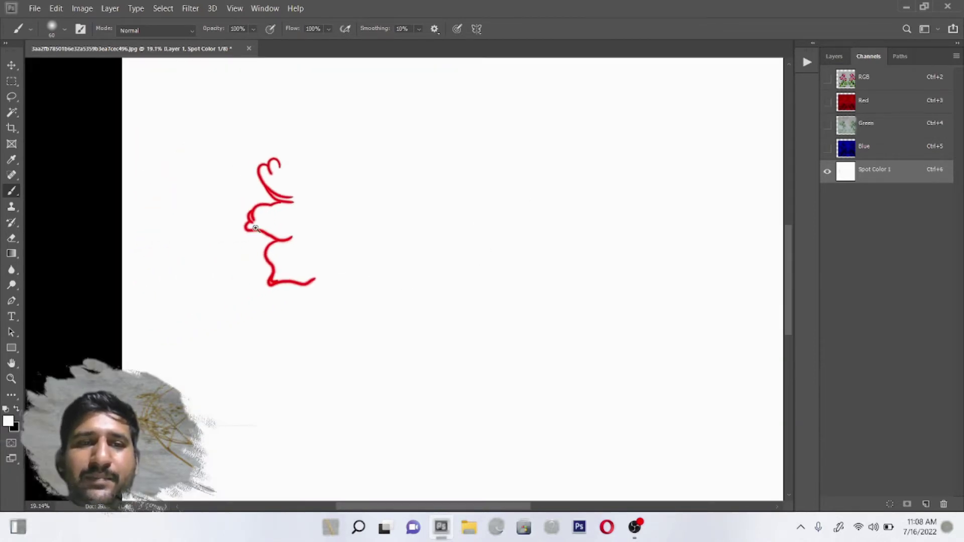
scroll(301, 281, "up", 5)
scroll(381, 266, "up", 2)
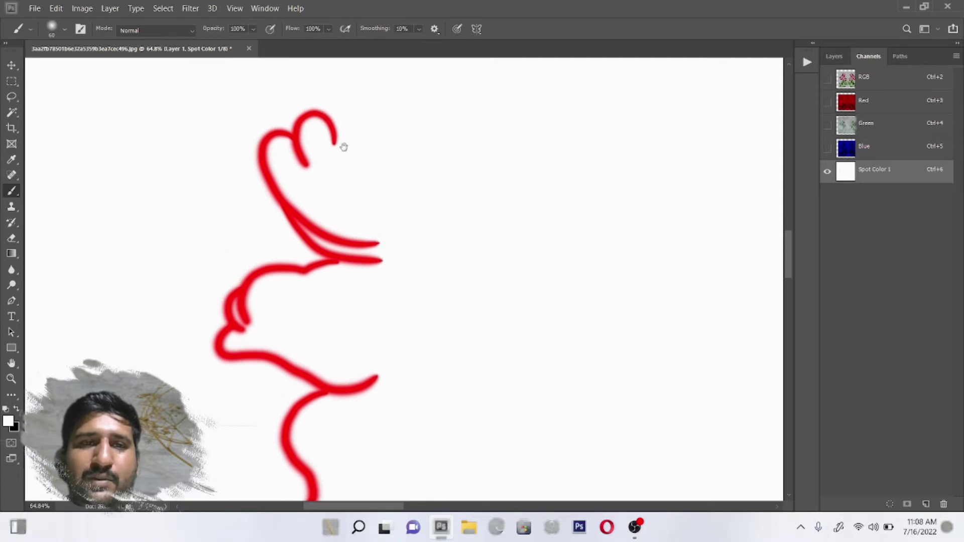
left_click_drag(360, 396, 287, 226)
scroll(441, 277, "down", 2)
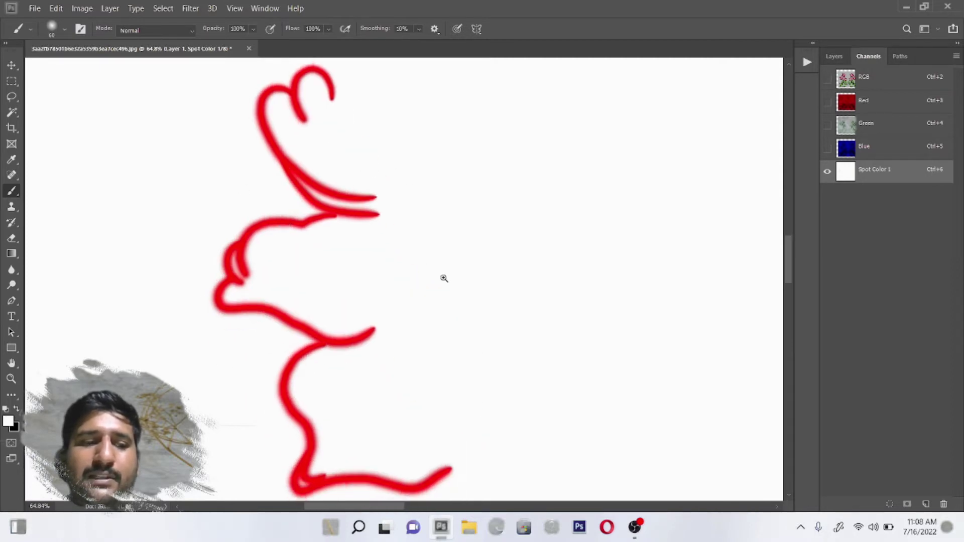
scroll(421, 300, "down", 2)
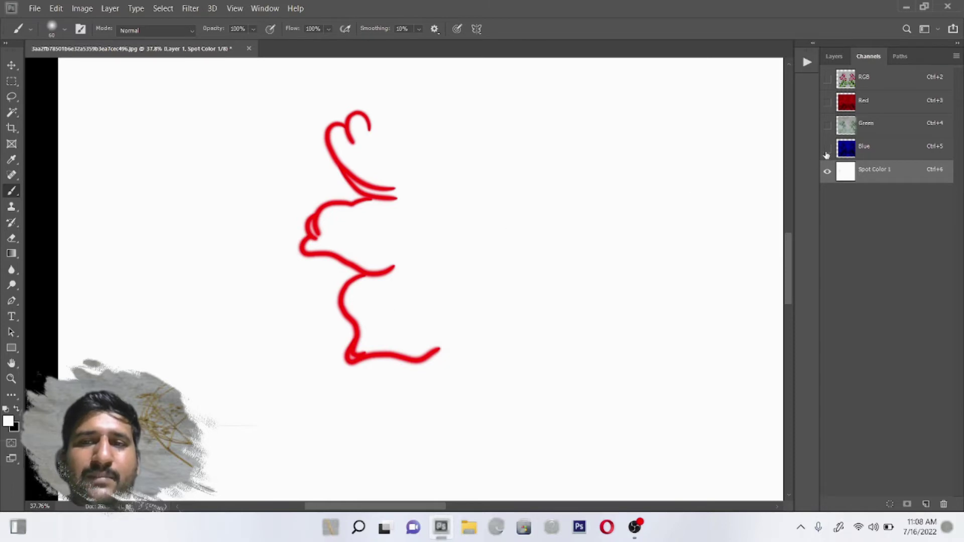
left_click_drag(827, 149, 823, 96)
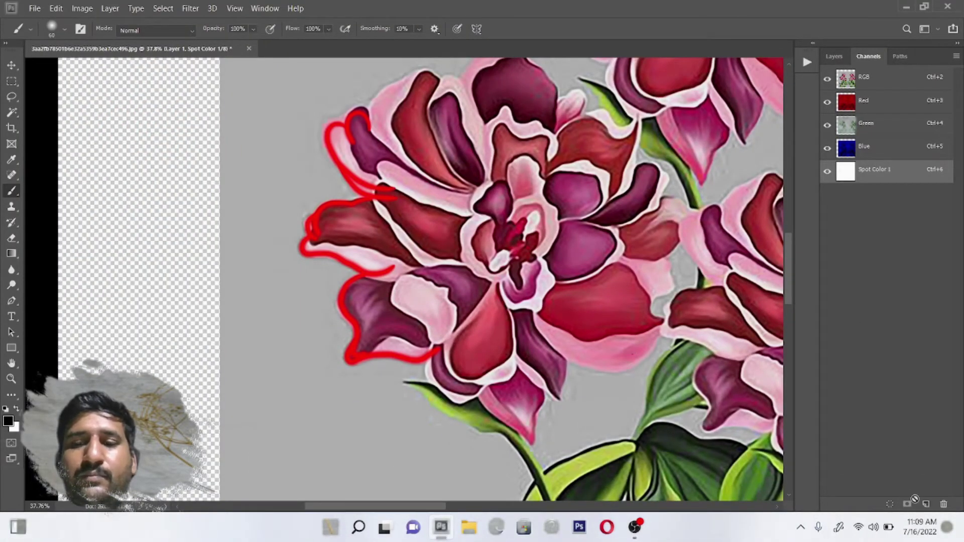
Make the RGB composite the active channel and zoom out to see the whole mirrored design.
left_click(883, 86)
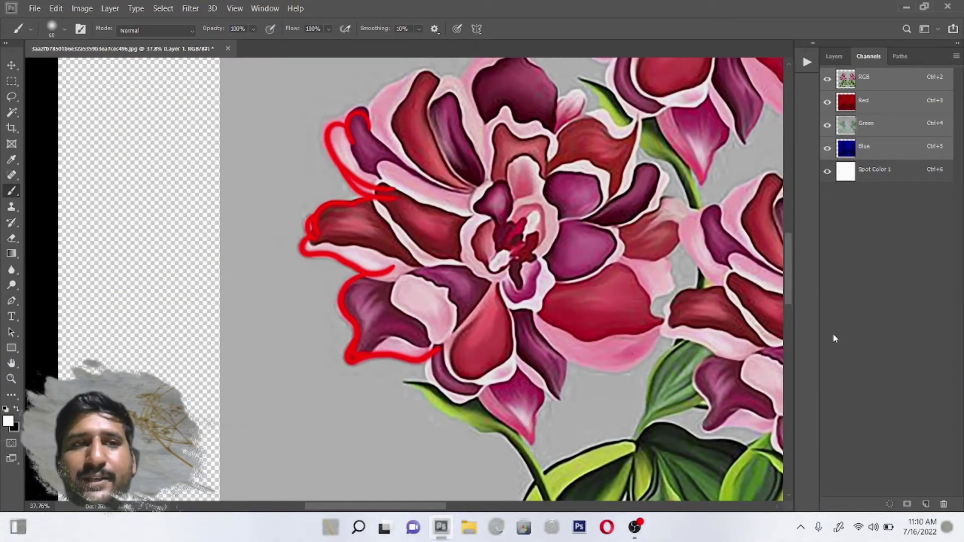
scroll(530, 284, "down", 1)
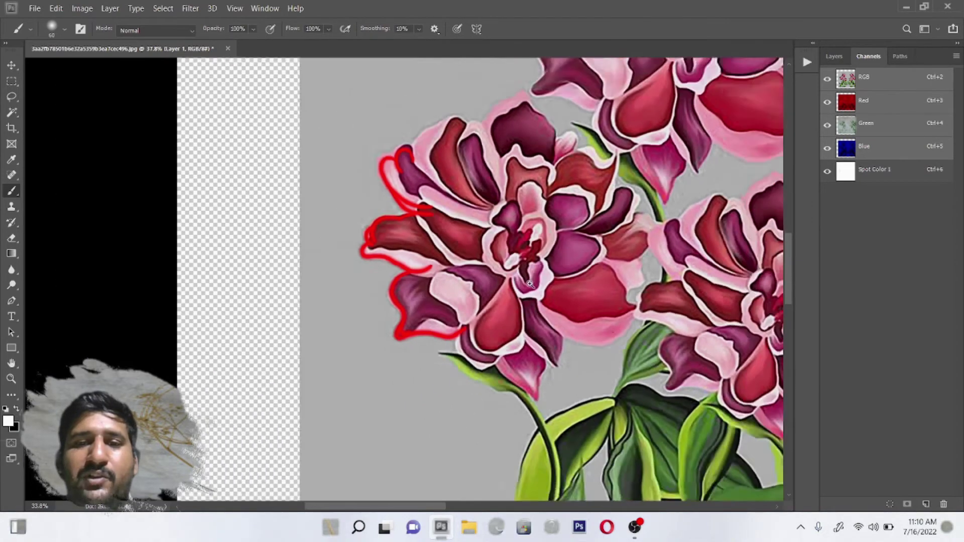
scroll(529, 283, "down", 2)
scroll(517, 288, "down", 2)
scroll(502, 294, "down", 1)
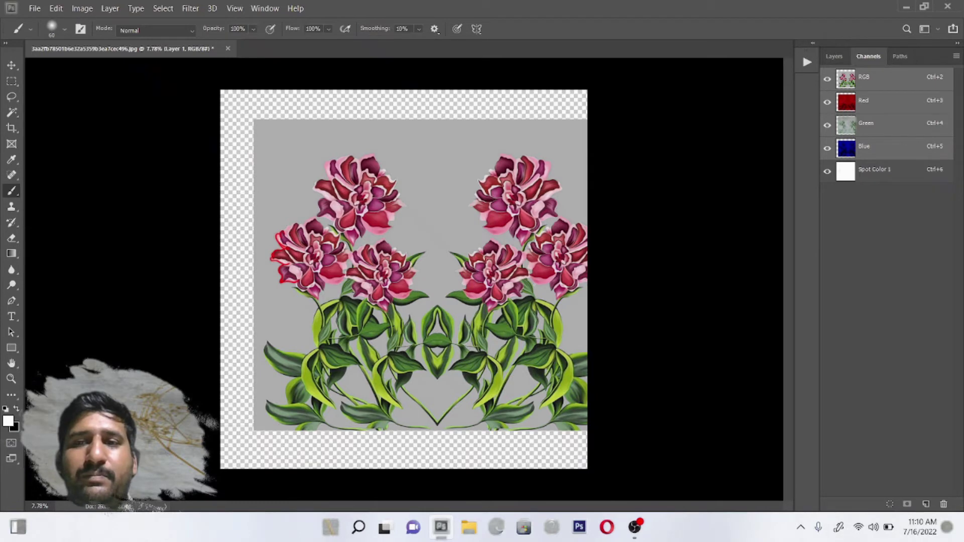
Show the Layers panel with Layer 1 and Layer 0, opening and dismissing the fx menu unused.
left_click(833, 57)
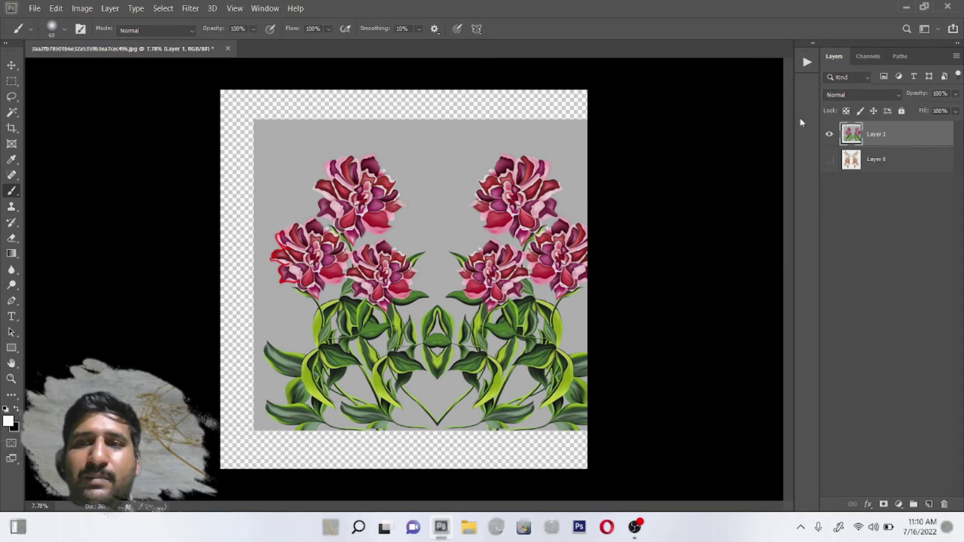
left_click(868, 505)
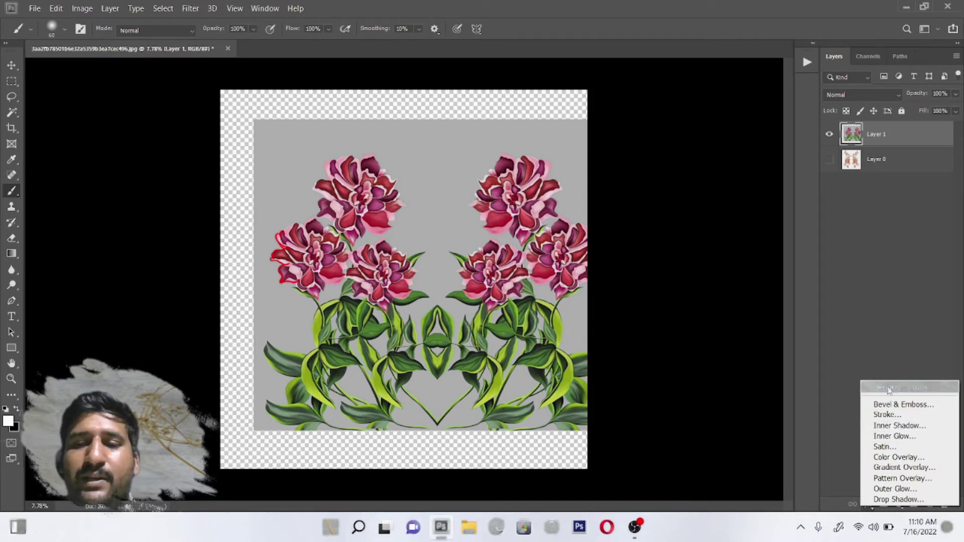
left_click(806, 385)
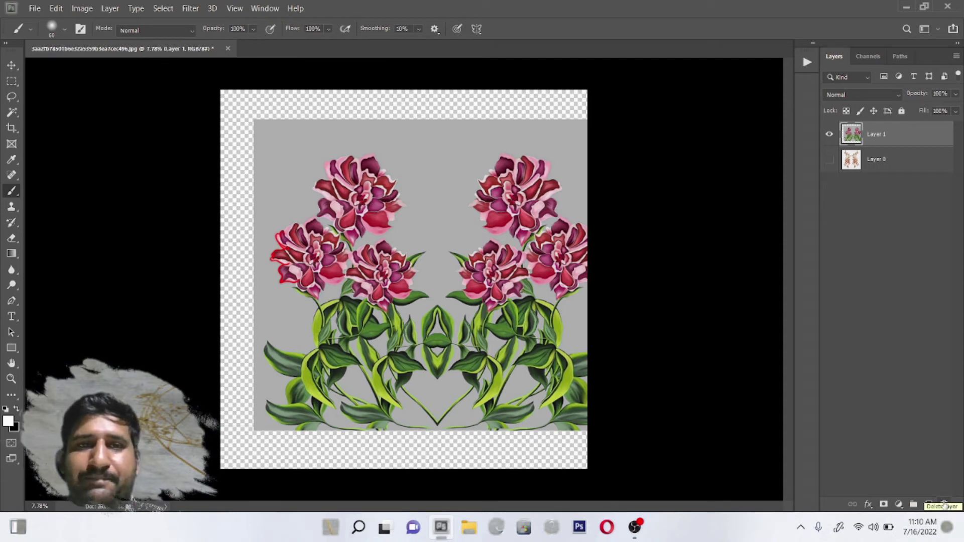
Close the flower document and create a blank 15 × 15 inch document at 300 pixels/inch.
key("ctrl+w")
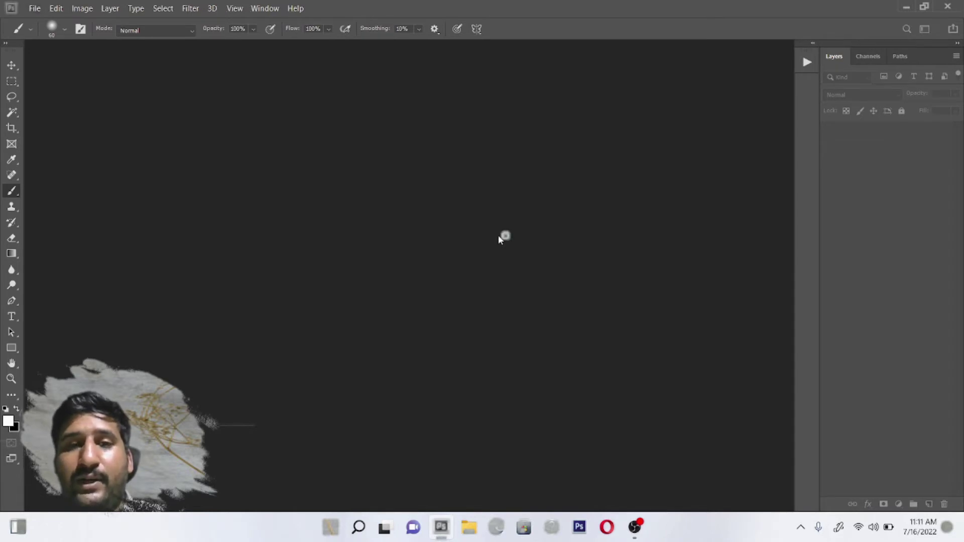
key("ctrl+n")
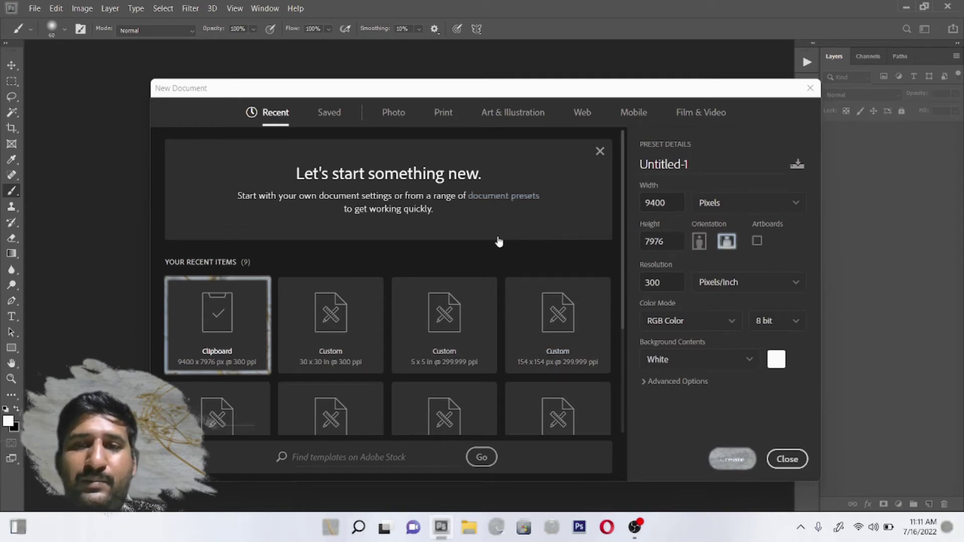
key("space")
key("Return")
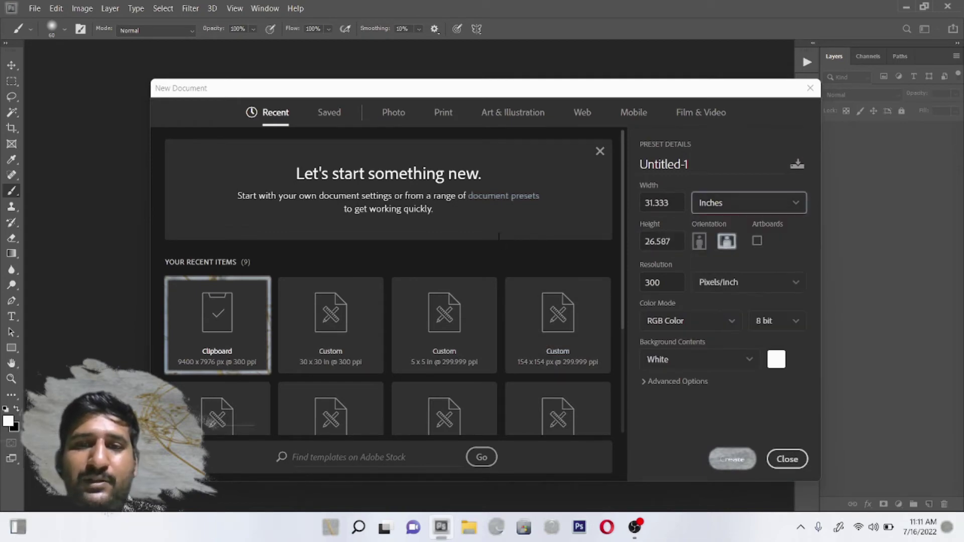
key("shift+Tab")
type("1")
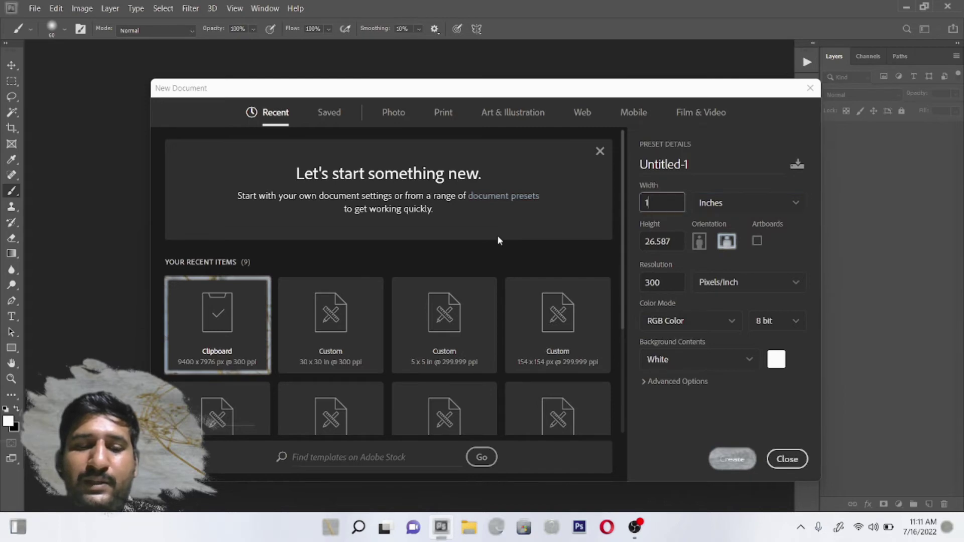
key("Tab")
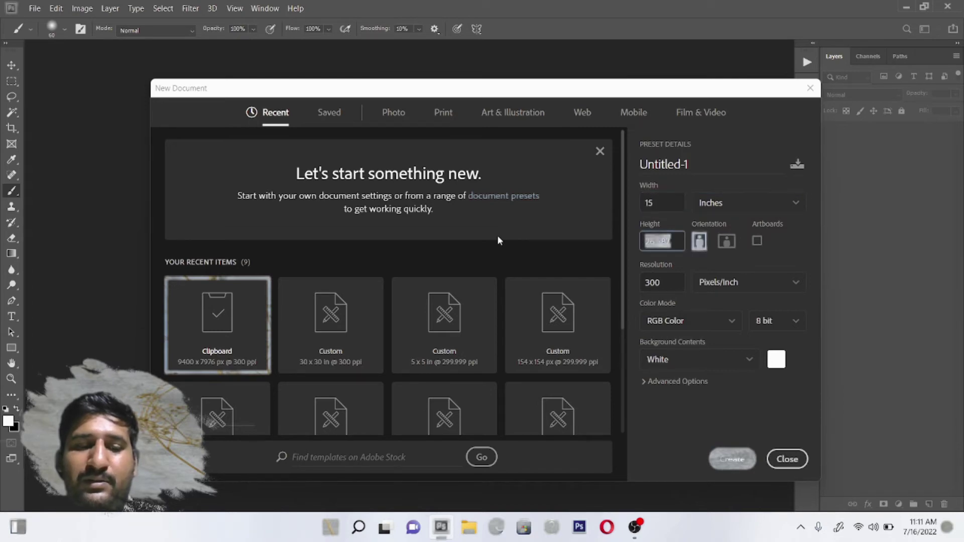
type("15")
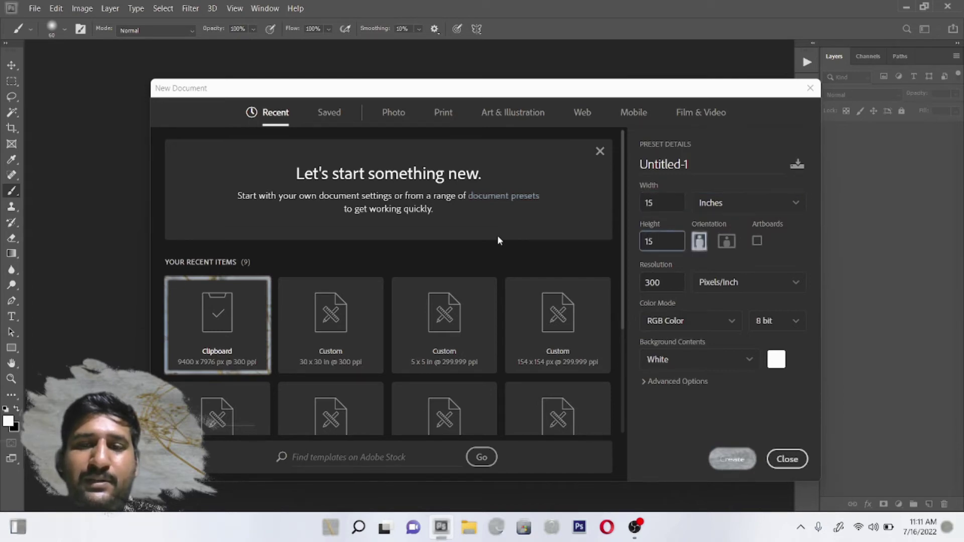
left_click(721, 460)
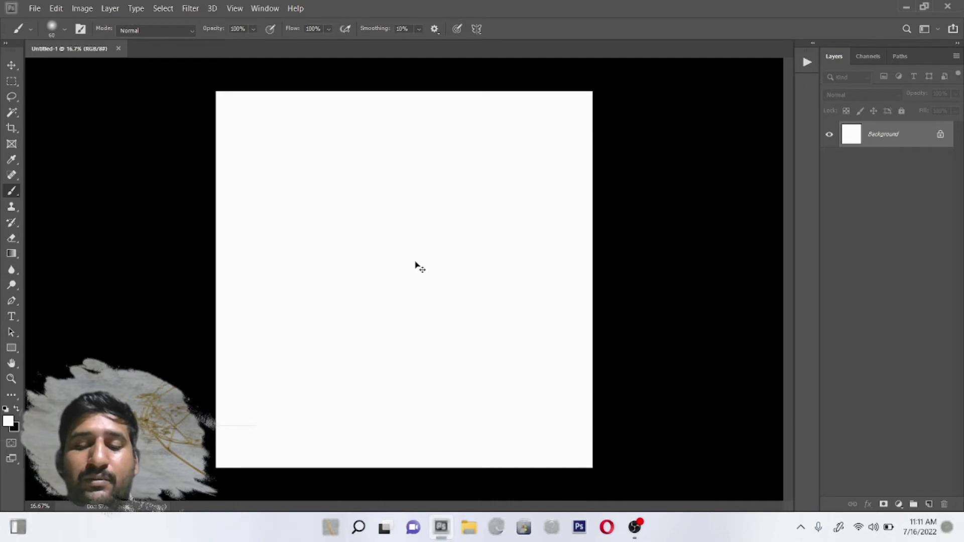
Open the mirrored paisley JPG from New Volume (D:)\2 and zoom around it.
key("ctrl+o")
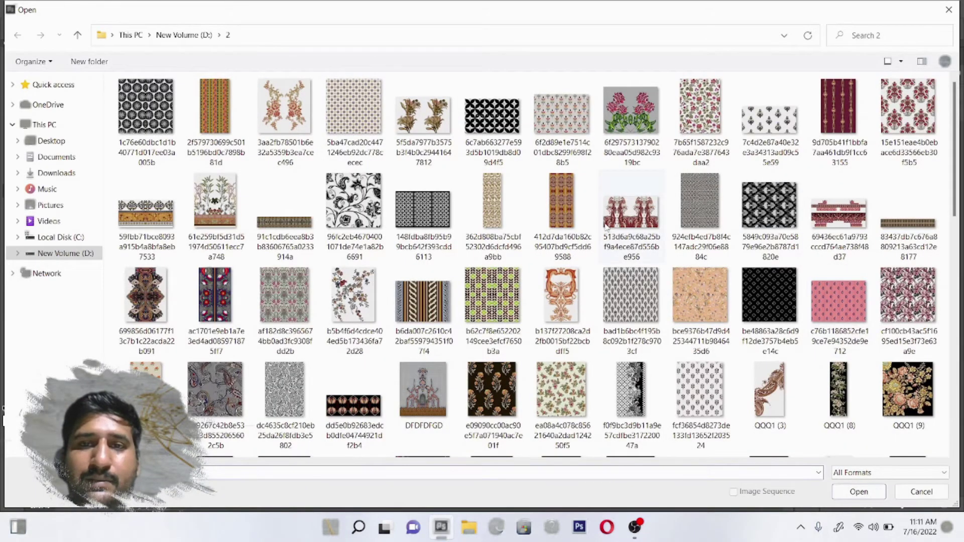
double_click(170, 303)
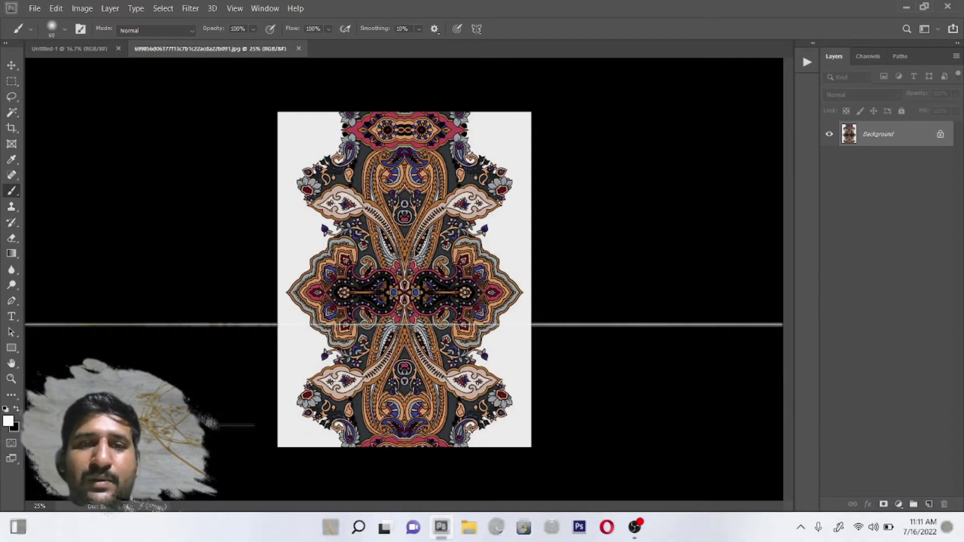
scroll(397, 275, "up", 3)
scroll(393, 267, "up", 2)
scroll(393, 266, "down", 1)
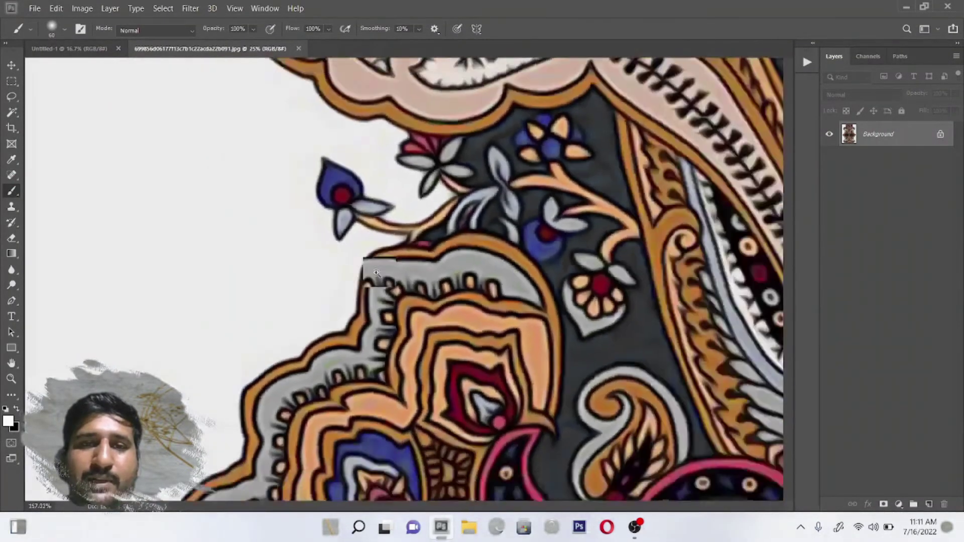
scroll(361, 276, "down", 2)
scroll(171, 253, "up", 2)
Unlock the Background layer into Layer 0, closing the layer style dialog without changes.
key("w")
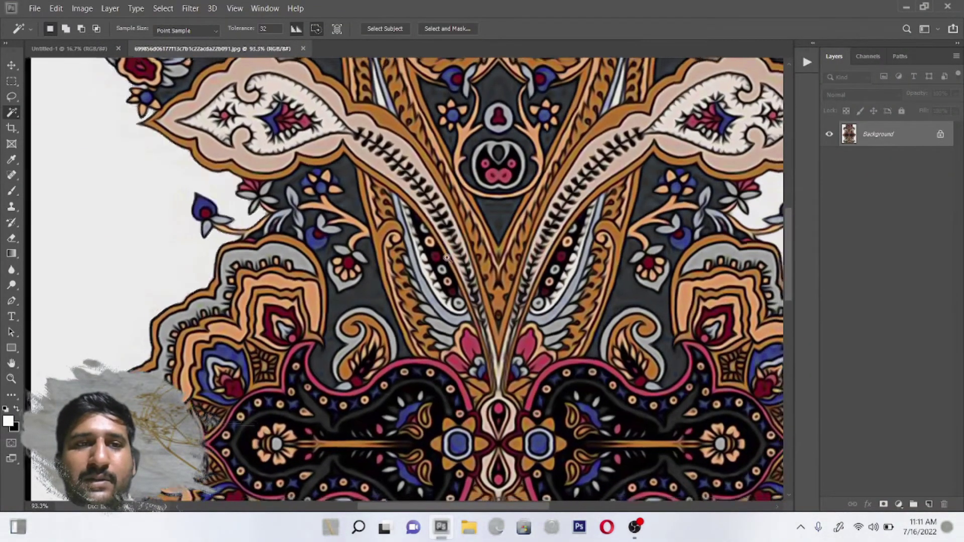
scroll(403, 276, "down", 5)
scroll(497, 276, "up", 1)
scroll(497, 276, "up", 1)
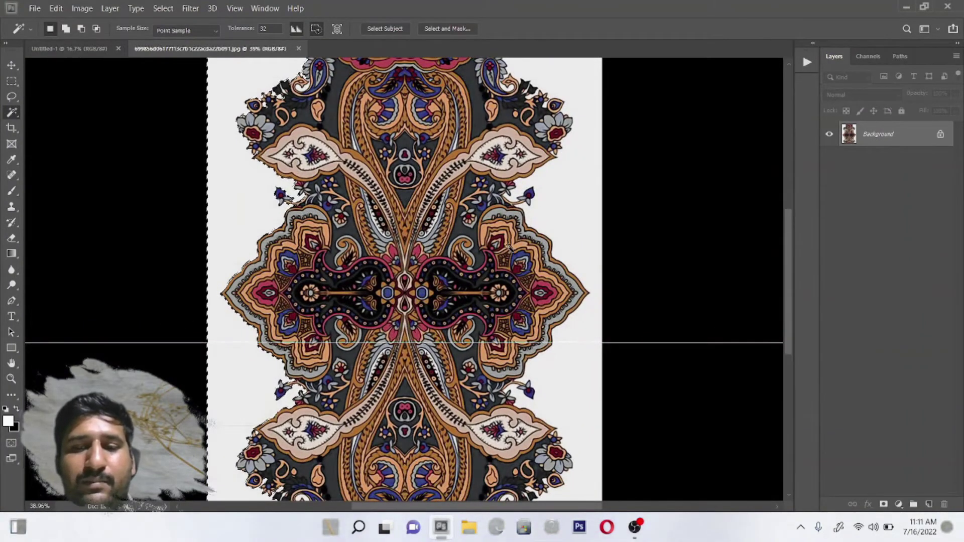
left_click(939, 135)
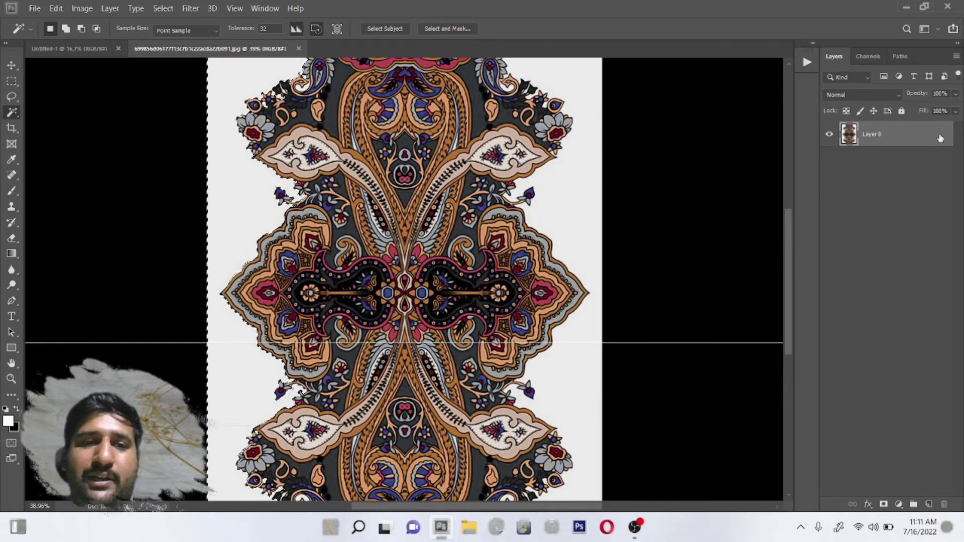
double_click(940, 136)
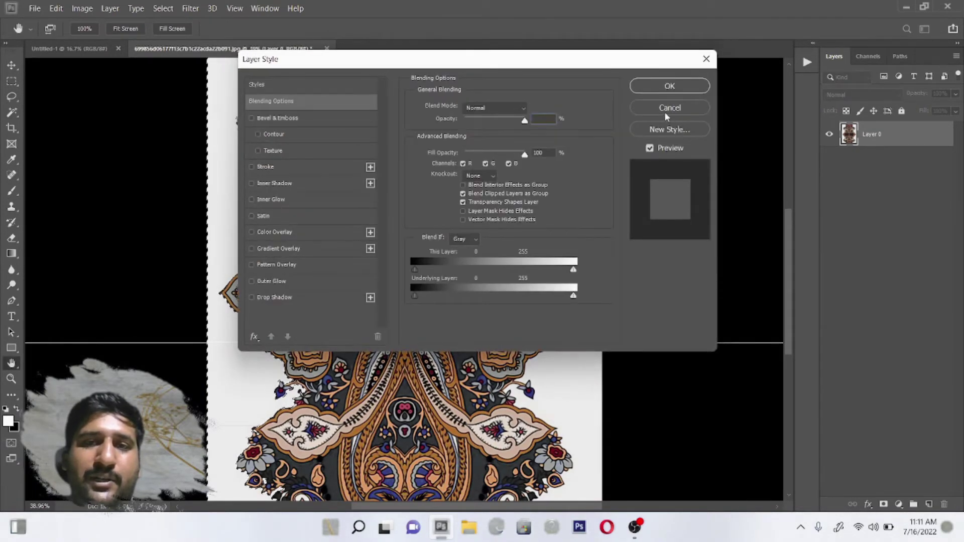
left_click(664, 111)
Magic Wand and delete the white areas left and right of the paisley, then select all.
key("w")
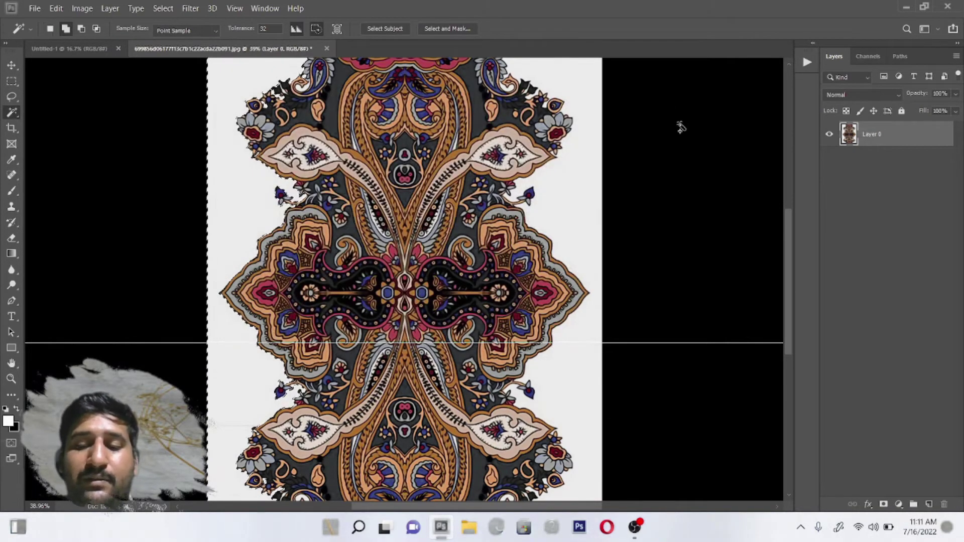
key("Delete")
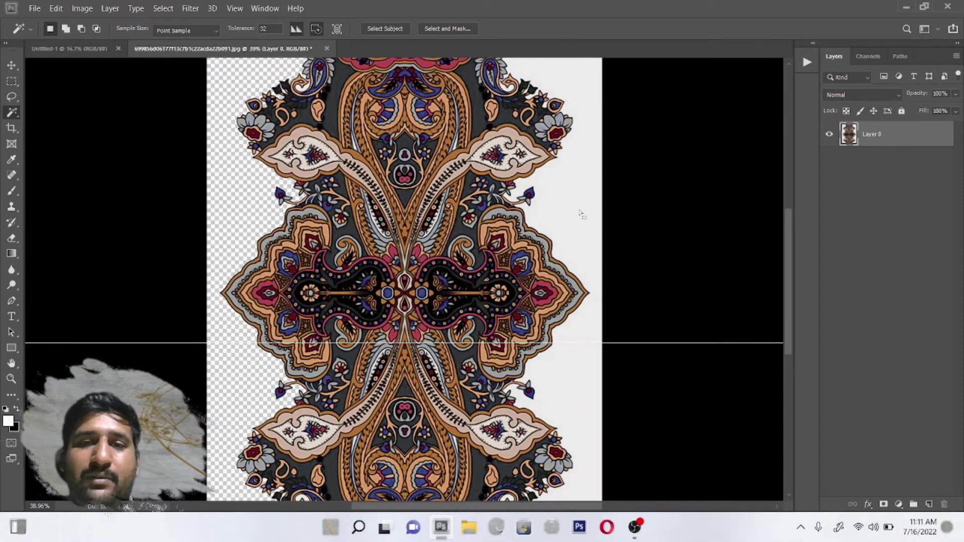
left_click(579, 213)
key("Delete")
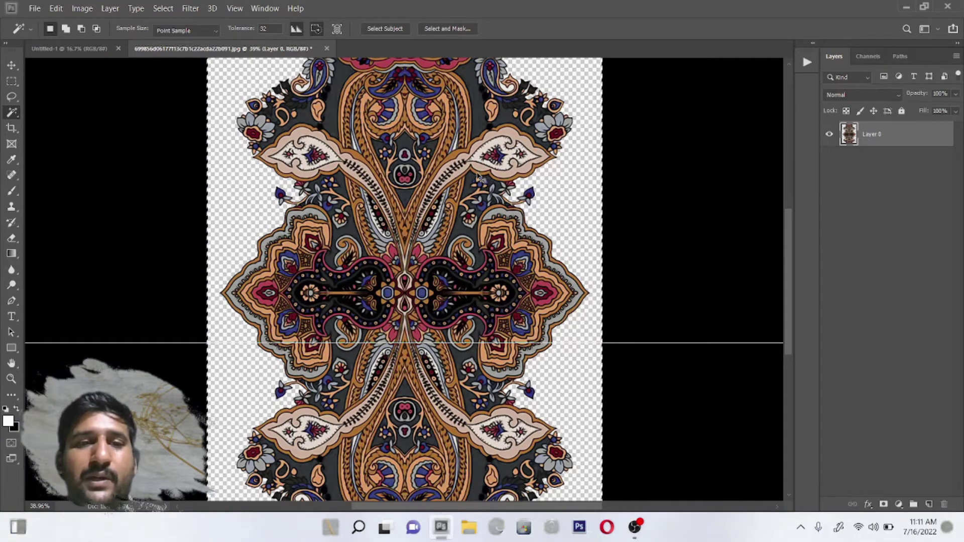
key("ctrl+a")
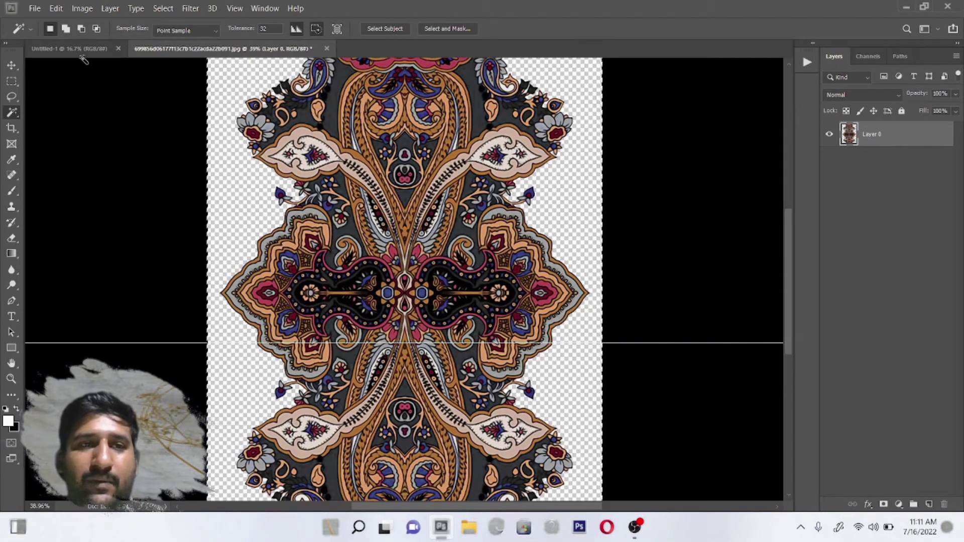
left_click(81, 50)
Paste the paisley strip into Untitled-1 and move it lower on the canvas.
key("ctrl+v")
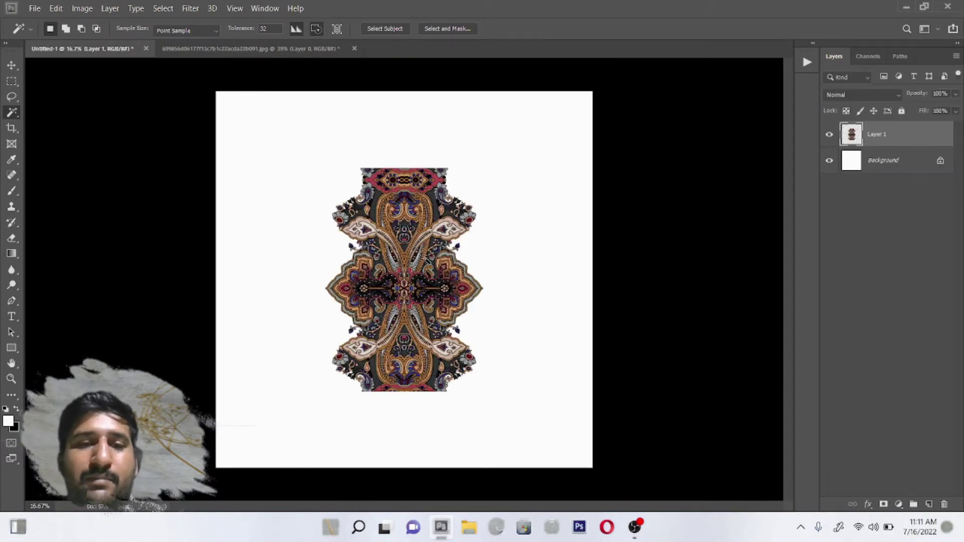
scroll(407, 417, "up", 2)
scroll(424, 413, "up", 2)
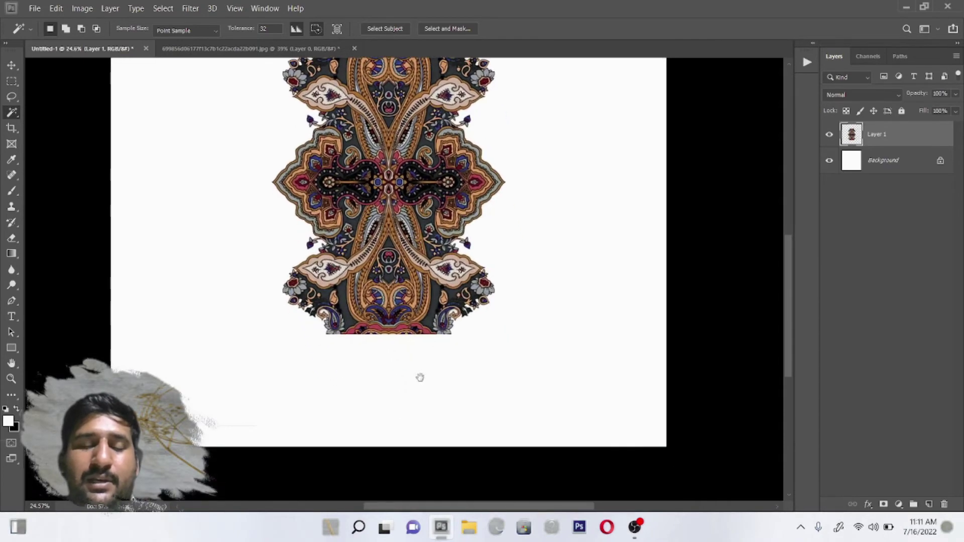
key("v")
left_click_drag(361, 280, 403, 352)
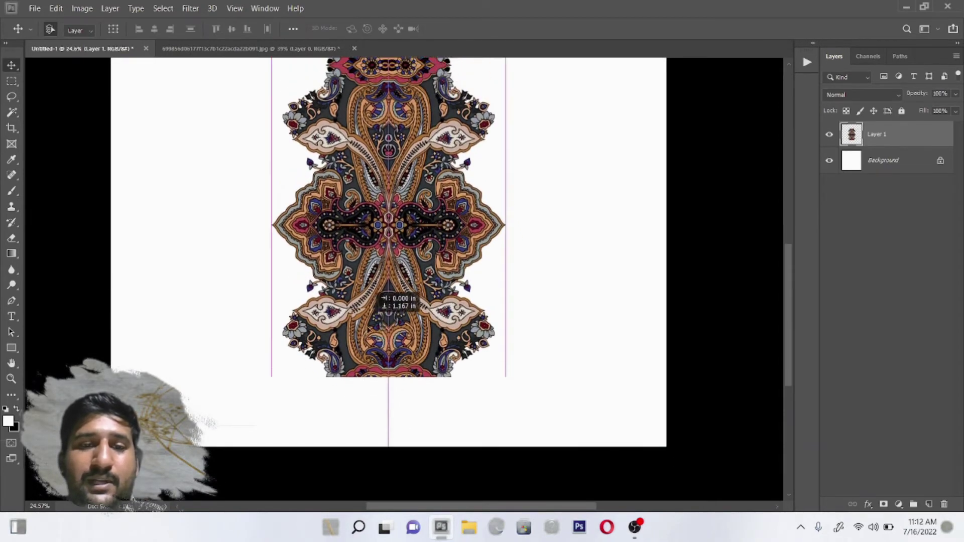
scroll(403, 353, "down", 1)
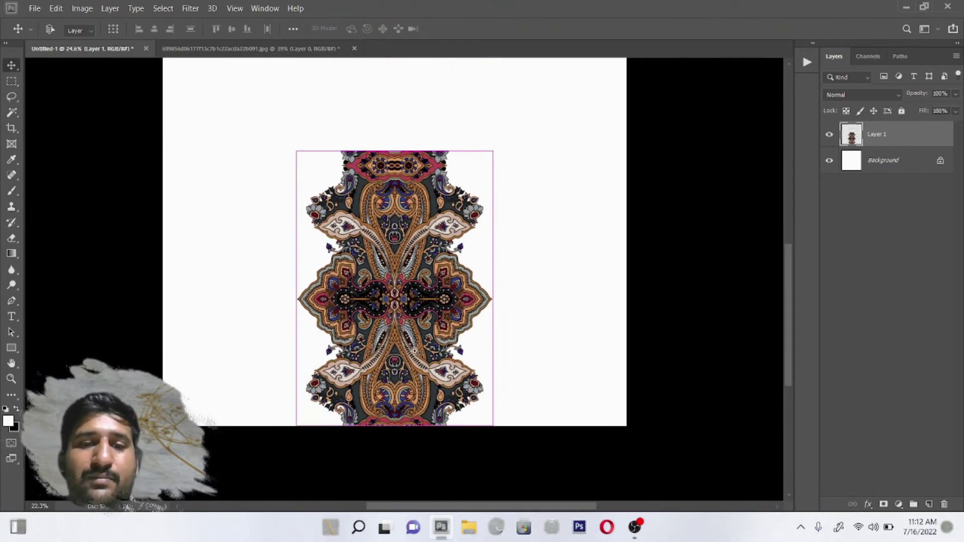
scroll(416, 353, "up", 2)
scroll(430, 352, "up", 1)
scroll(431, 353, "down", 1)
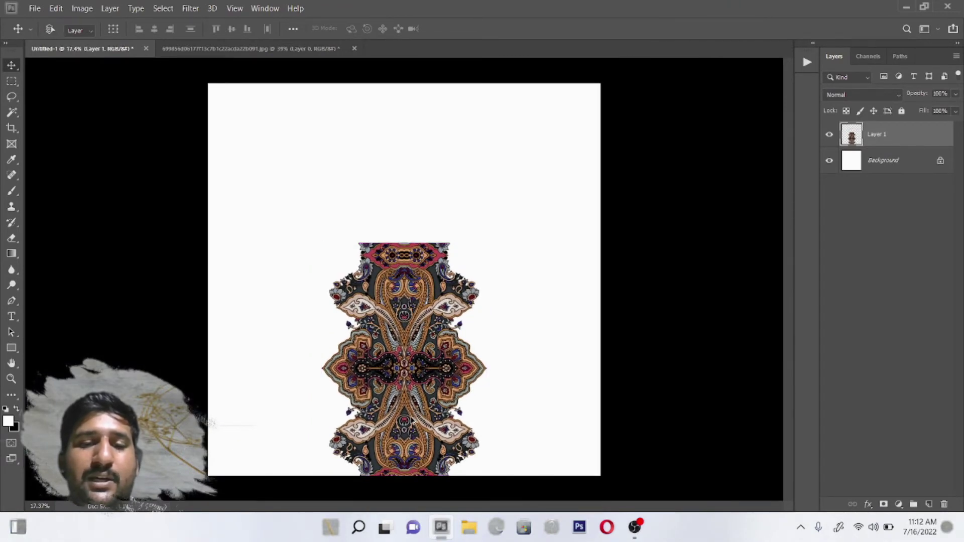
Alt-drag a copy of the strip upward and align it edge to edge above the original.
left_click_drag(413, 435, 408, 191)
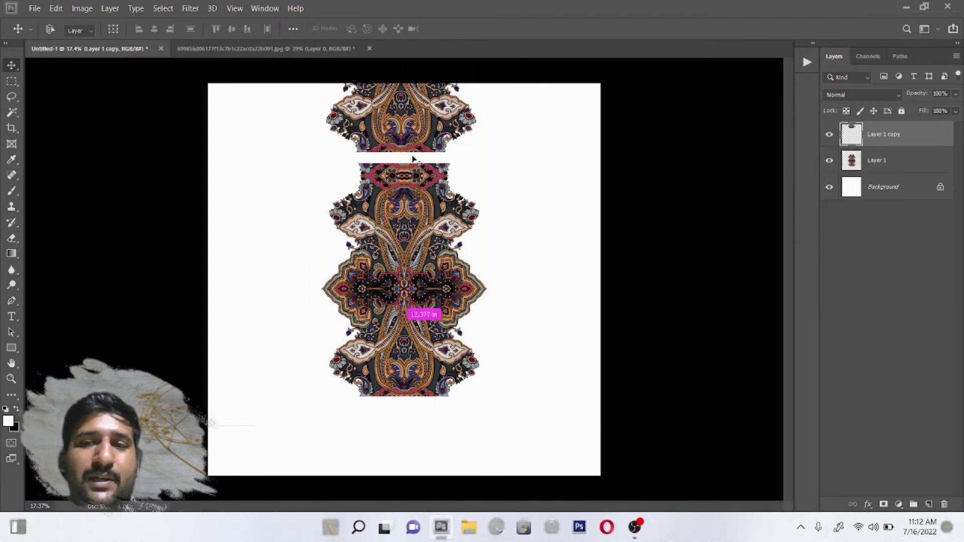
scroll(430, 184, "up", 2)
scroll(430, 185, "up", 3)
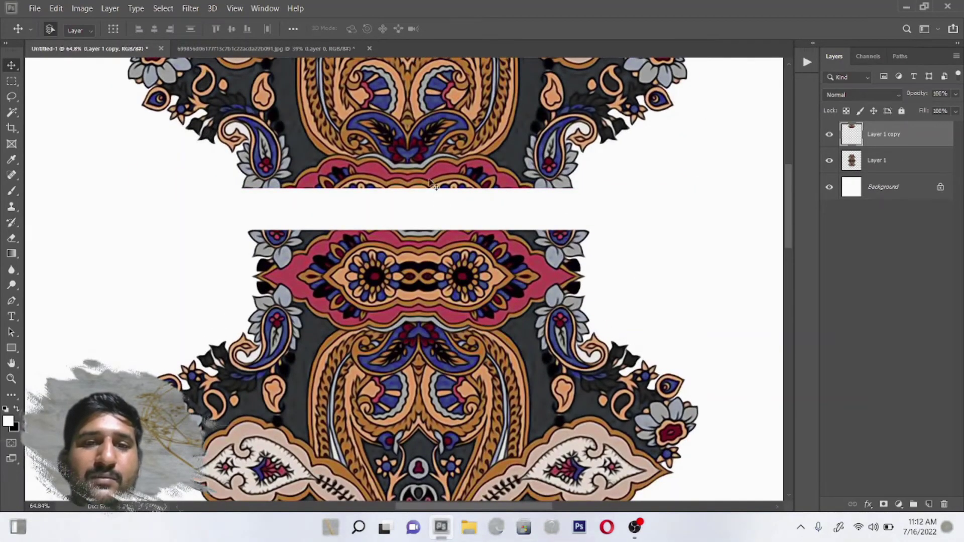
left_click_drag(432, 165, 436, 210)
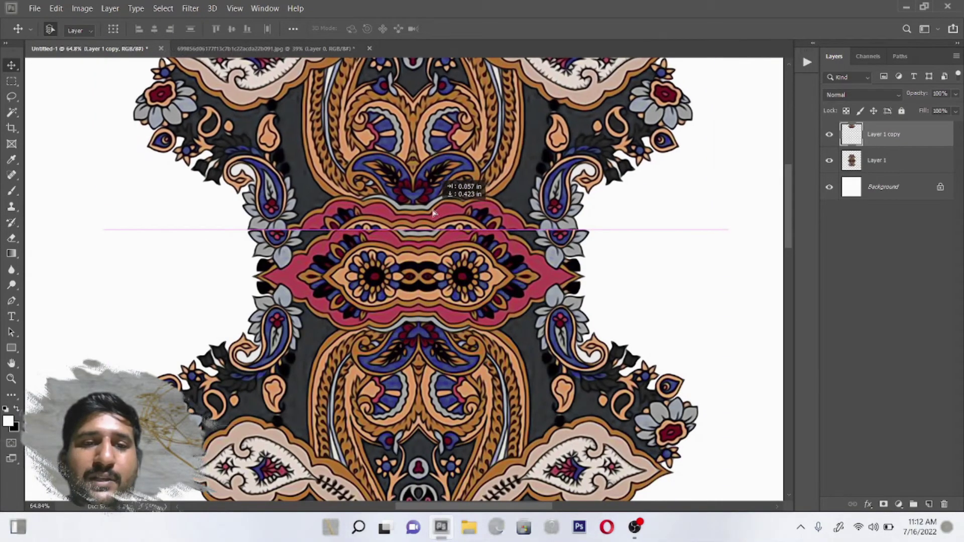
left_click_drag(435, 210, 430, 216)
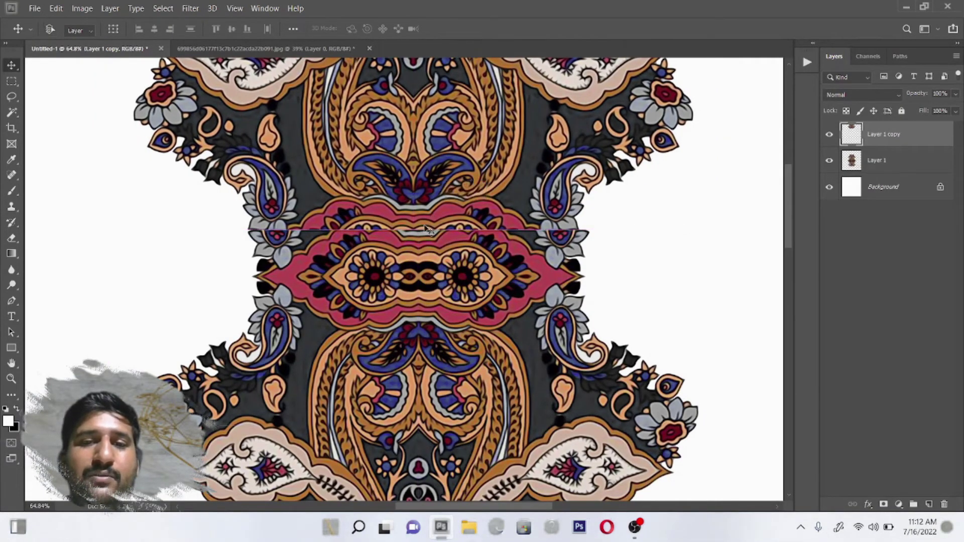
scroll(365, 231, "down", 2)
key("alt+e")
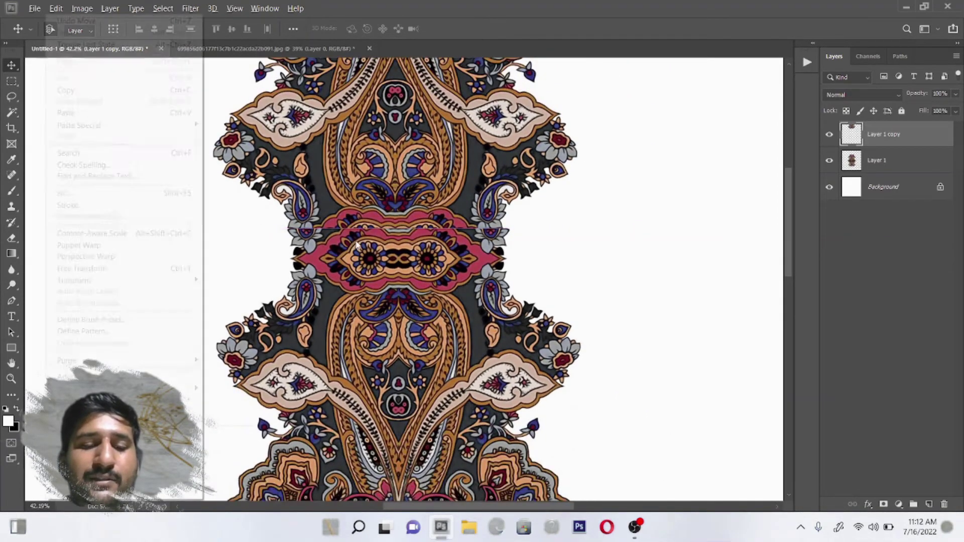
key("Escape")
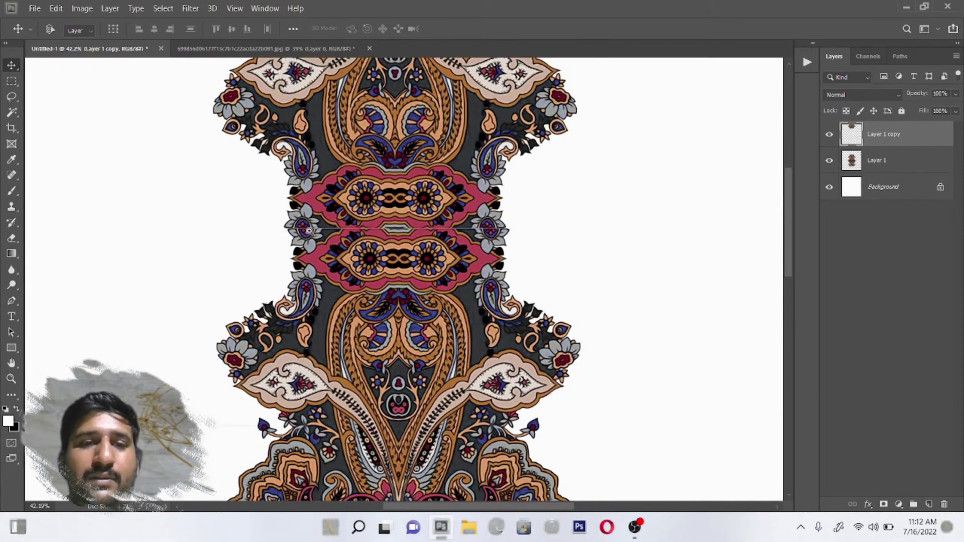
scroll(382, 278, "up", 8)
scroll(382, 277, "down", 1)
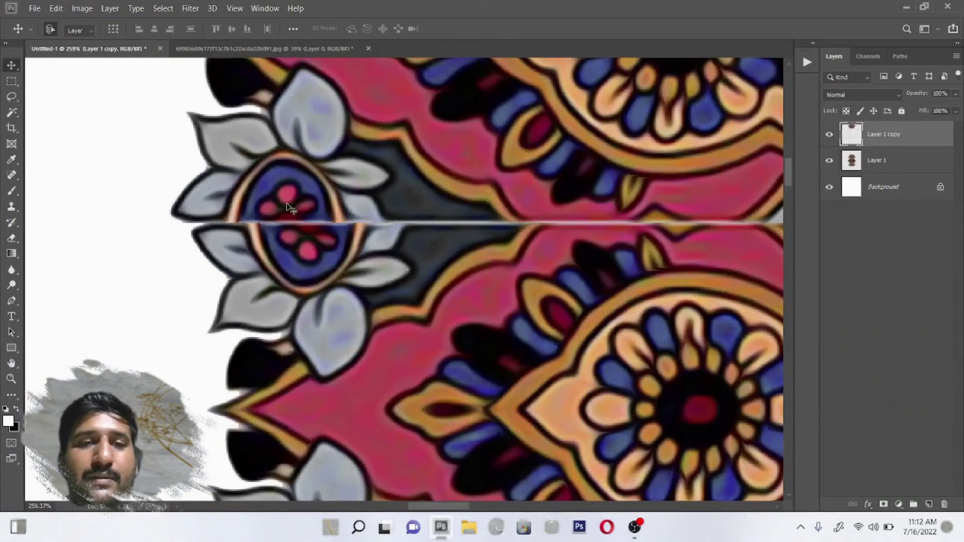
mouse_move(292, 209)
left_mouse_down()
mouse_move(353, 199)
mouse_move(308, 208)
left_mouse_up()
Alt-drag another copy of the strip down to the bottom of the column.
scroll(351, 241, "down", 4)
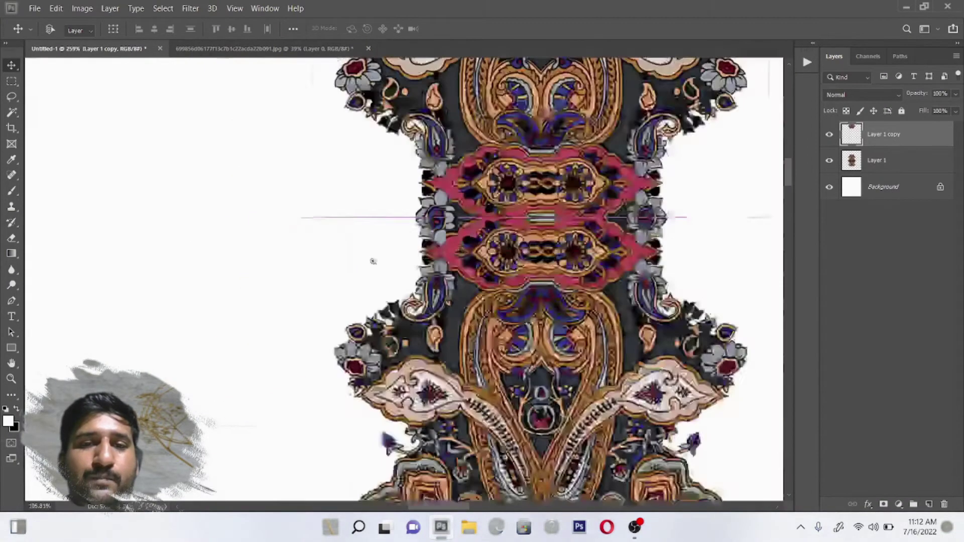
scroll(370, 260, "down", 4)
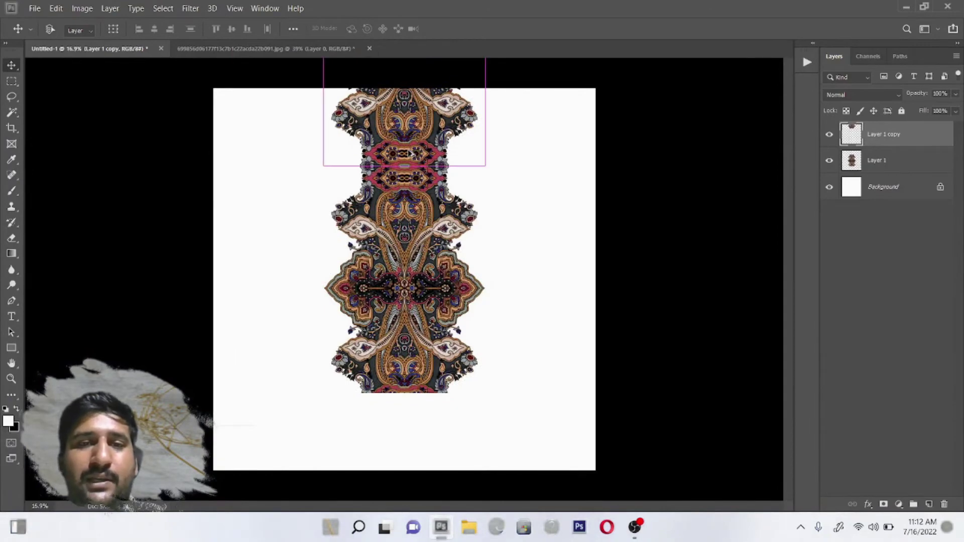
left_click_drag(421, 161, 426, 358)
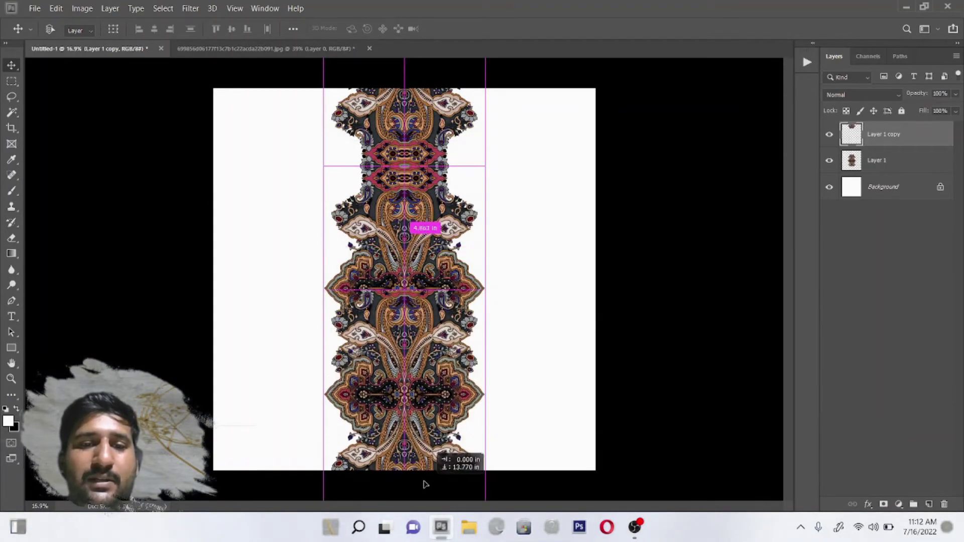
left_click_drag(414, 312, 425, 415)
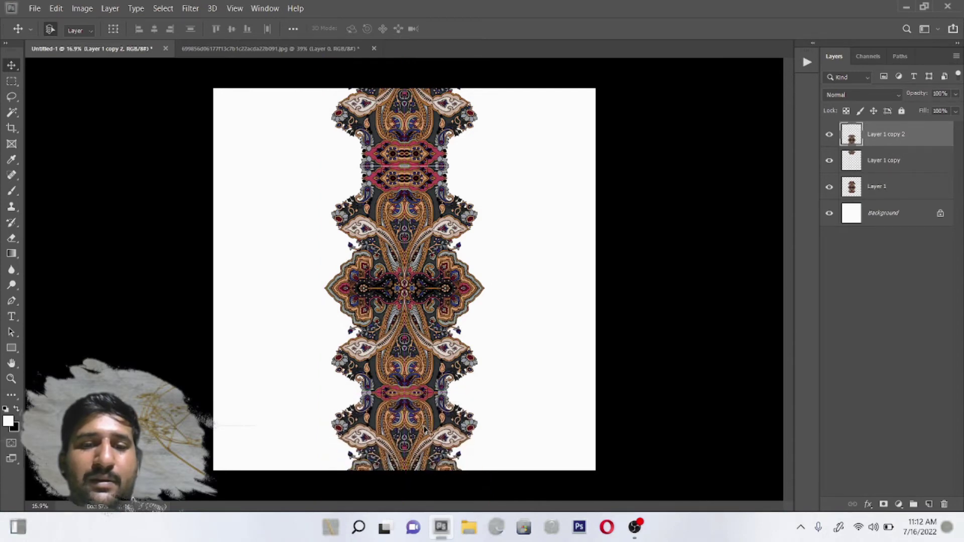
Merge the three strip layers into one column, duplicate it and shift the copy left.
left_click(875, 197, "shift")
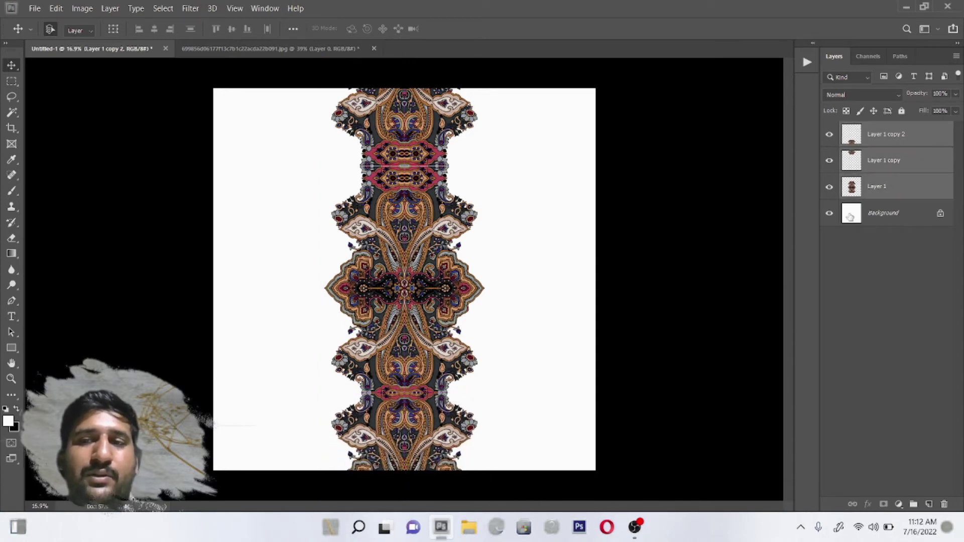
key("ctrl+e")
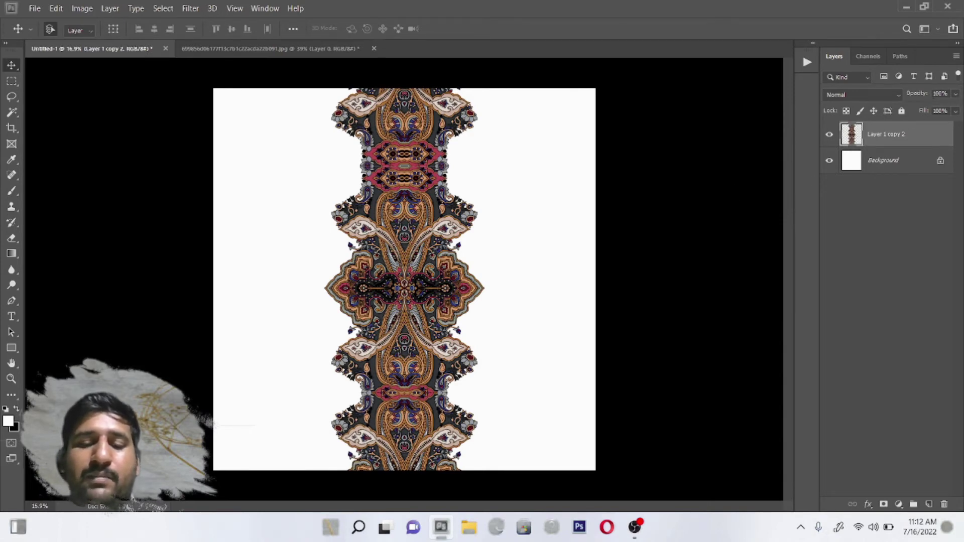
key("ctrl+j")
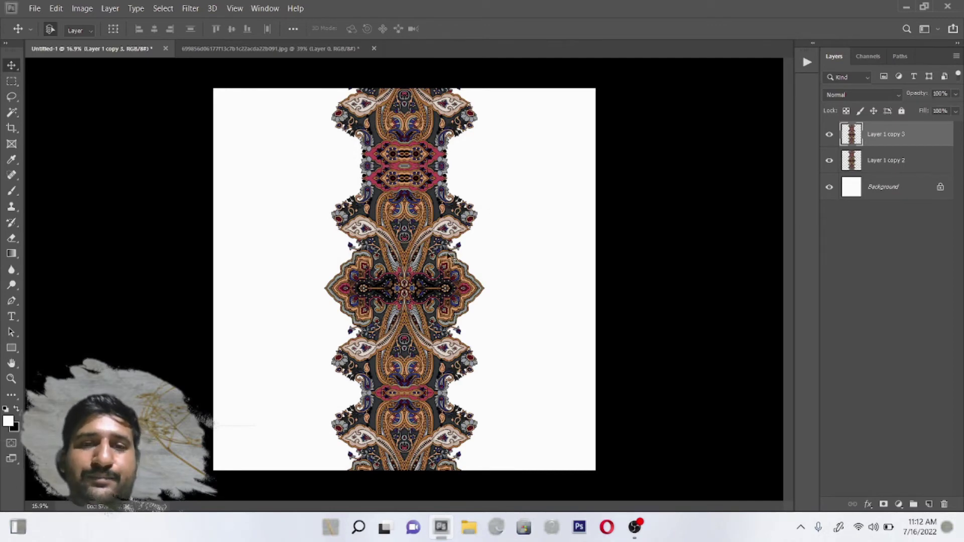
left_click_drag(408, 290, 303, 290)
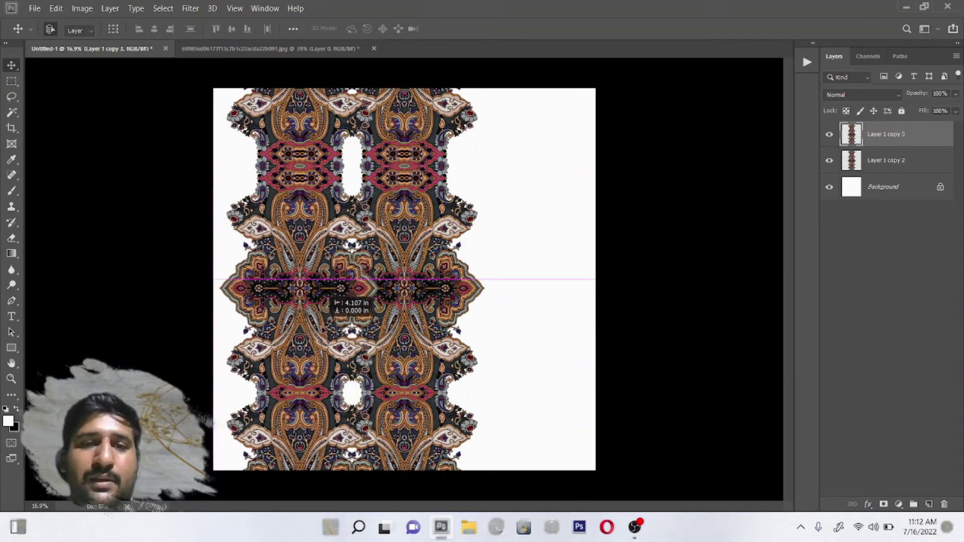
left_click_drag(317, 329, 362, 331)
Place Layer 1 copy 3 beneath Layer 1 copy 2 and drag another column copy left.
left_click(420, 333)
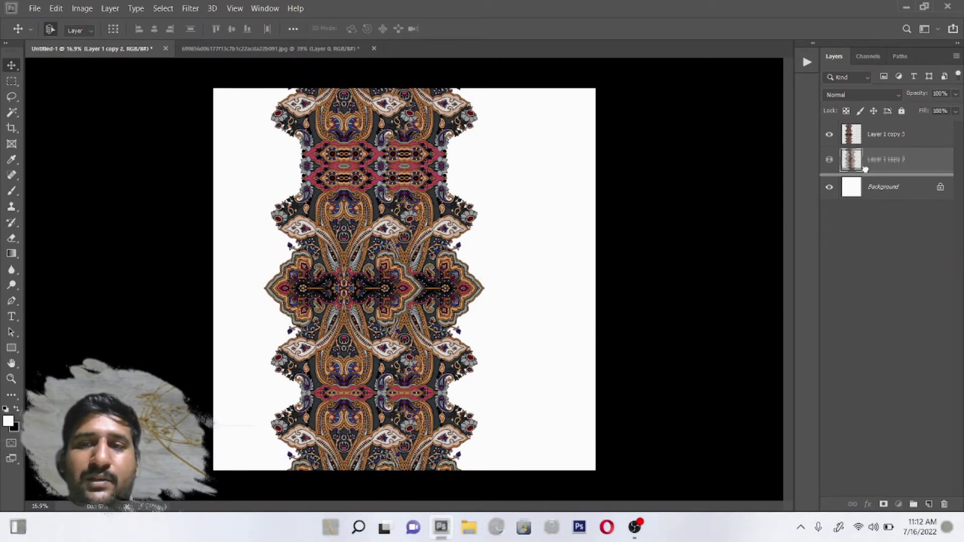
left_click_drag(857, 142, 860, 172)
left_click(882, 145)
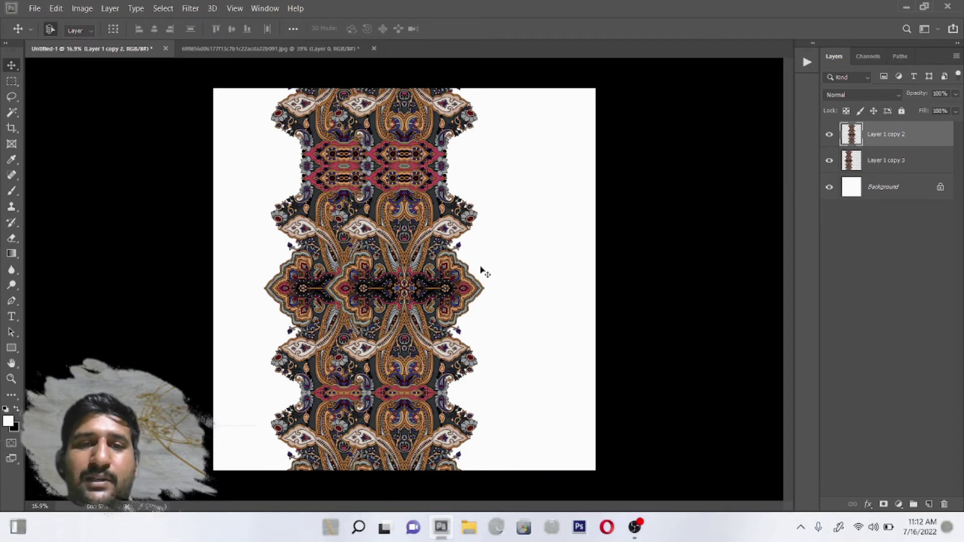
mouse_move(482, 271)
left_mouse_down()
mouse_move(437, 296)
mouse_move(289, 293)
mouse_move(301, 332)
left_mouse_up()
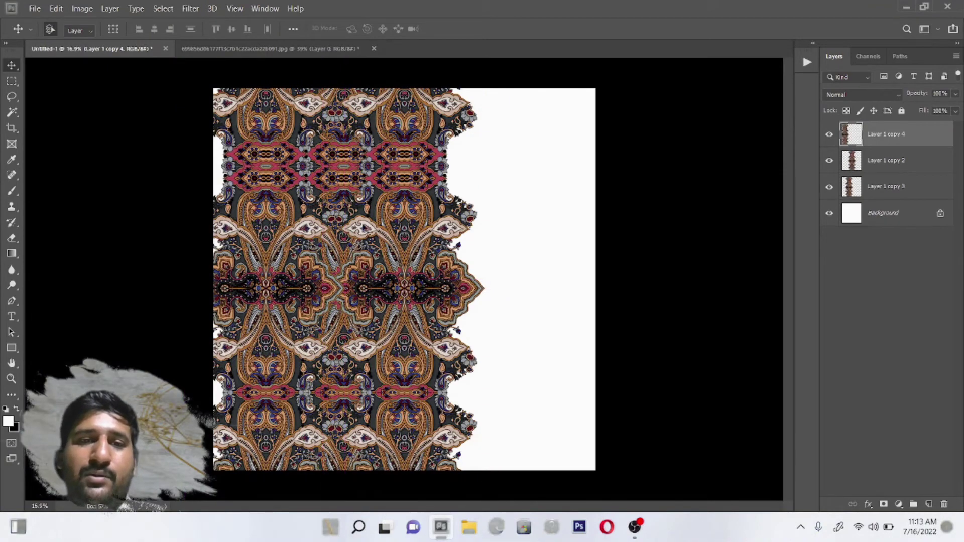
scroll(361, 195, "up", 3)
scroll(360, 195, "up", 2)
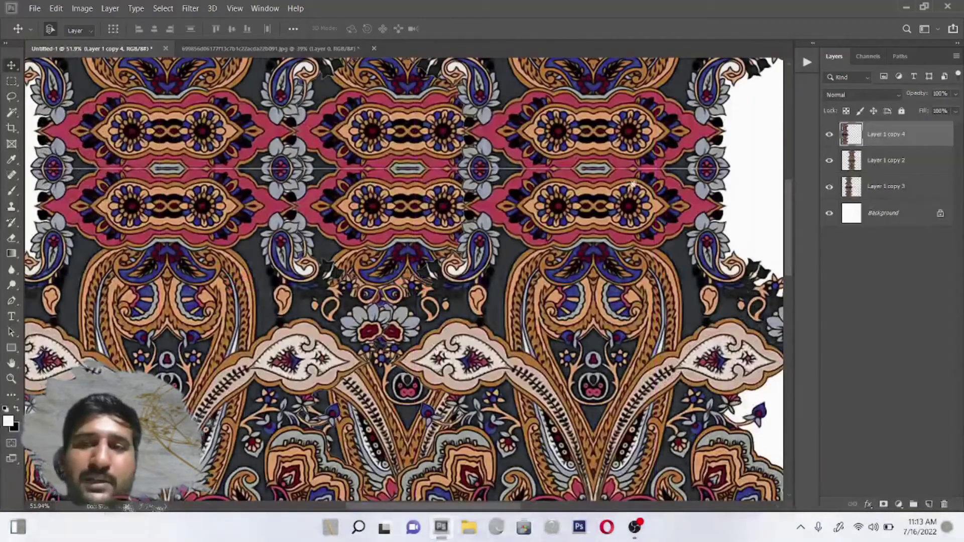
Lower Layer 1 copy 2 to 77% opacity and Layer 1 copy 3 to 35%.
left_click(874, 170)
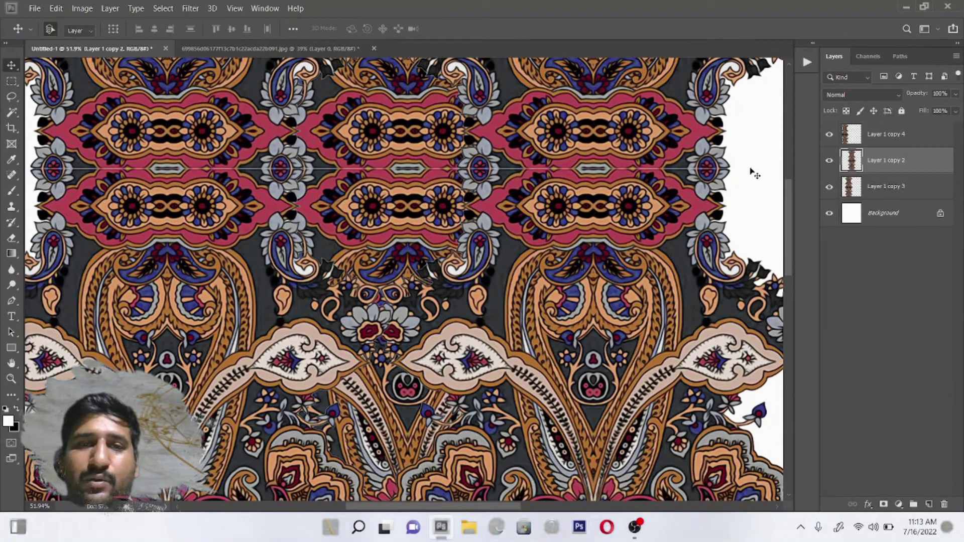
left_click(955, 95)
mouse_move(956, 109)
left_mouse_down()
mouse_move(917, 111)
mouse_move(960, 110)
left_mouse_up()
left_click(884, 189)
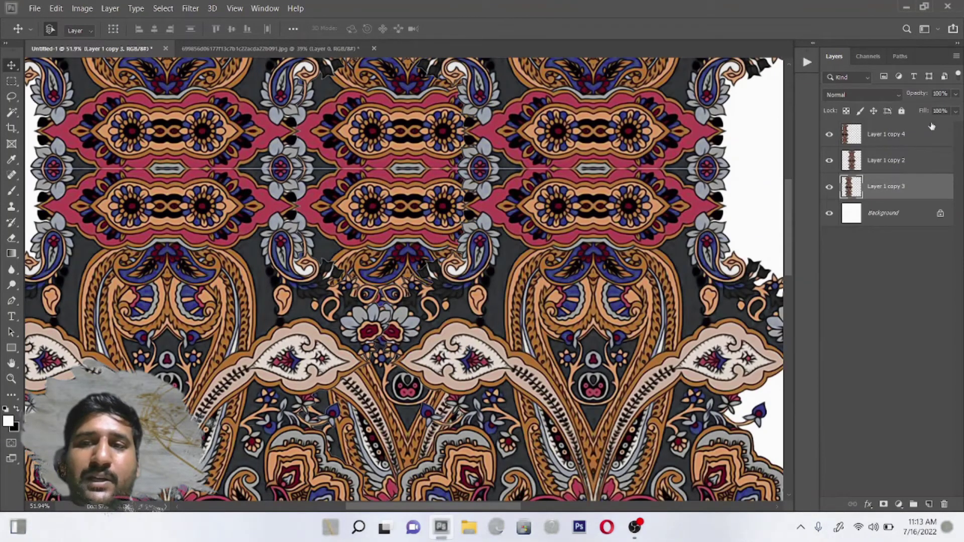
left_click(956, 94)
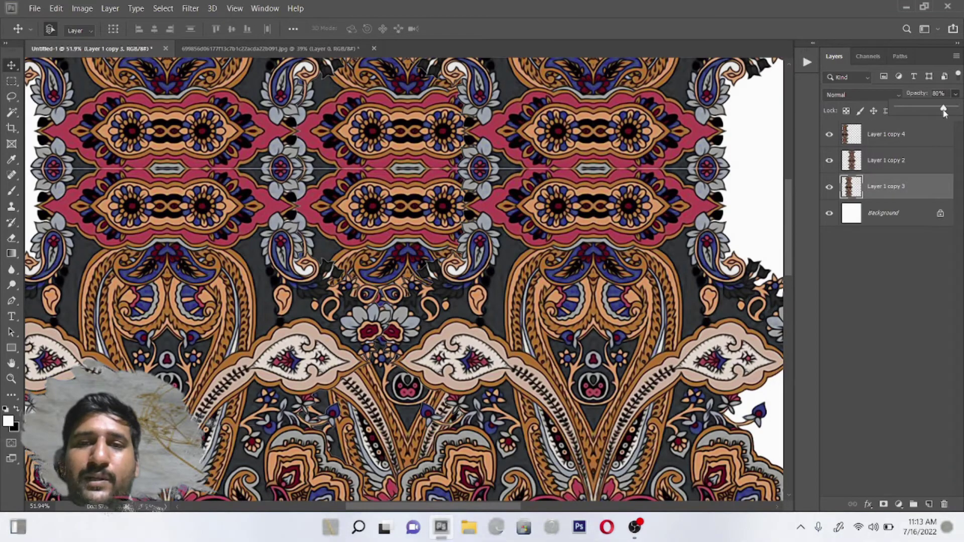
left_click_drag(938, 112, 918, 118)
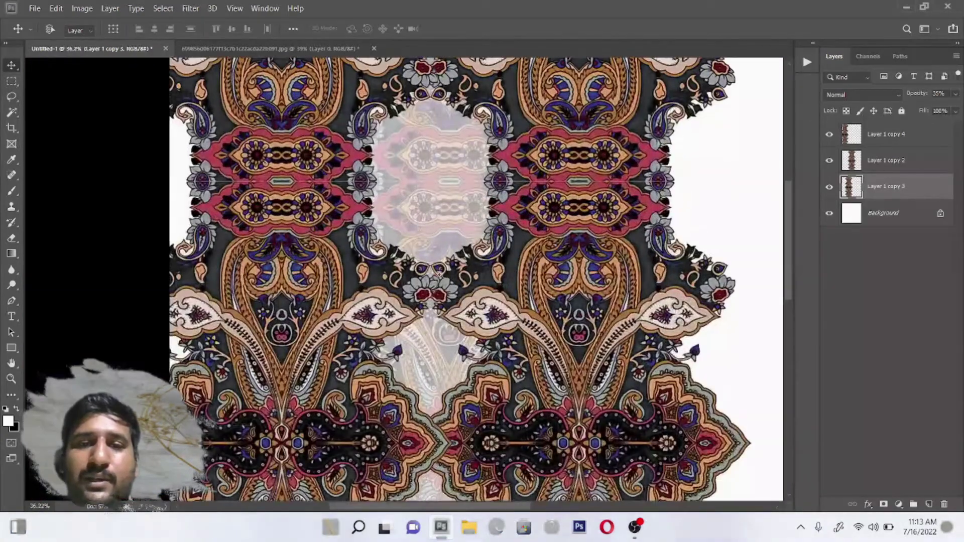
Align the middle column, Layer 1 copy 3, at about 48% opacity.
left_click_drag(657, 216, 664, 215)
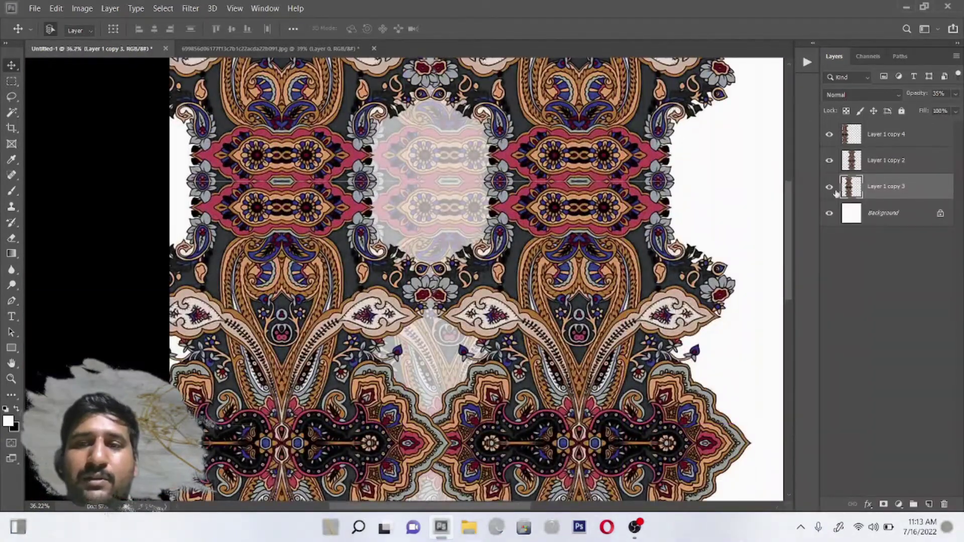
left_click(955, 95)
left_click_drag(921, 111, 925, 113)
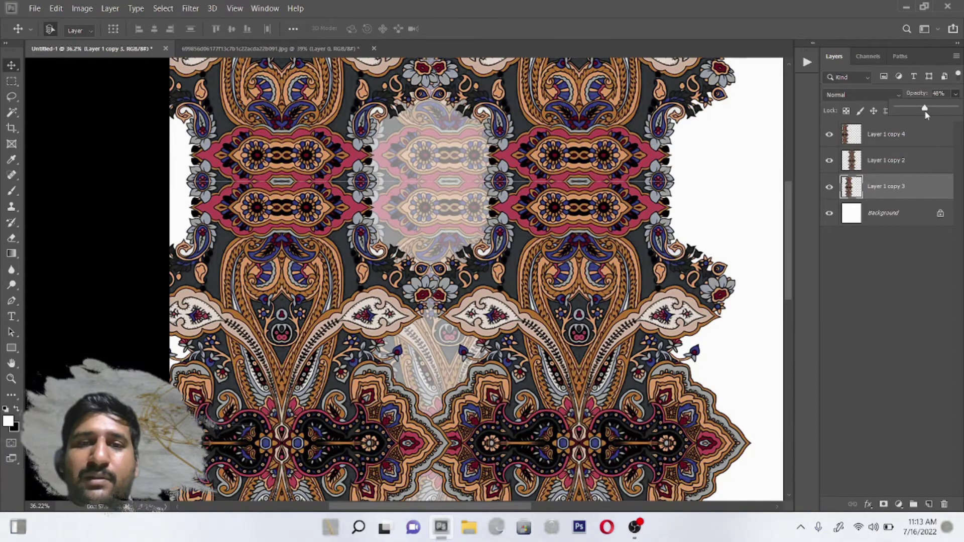
left_click(445, 196)
left_click_drag(445, 195, 429, 199)
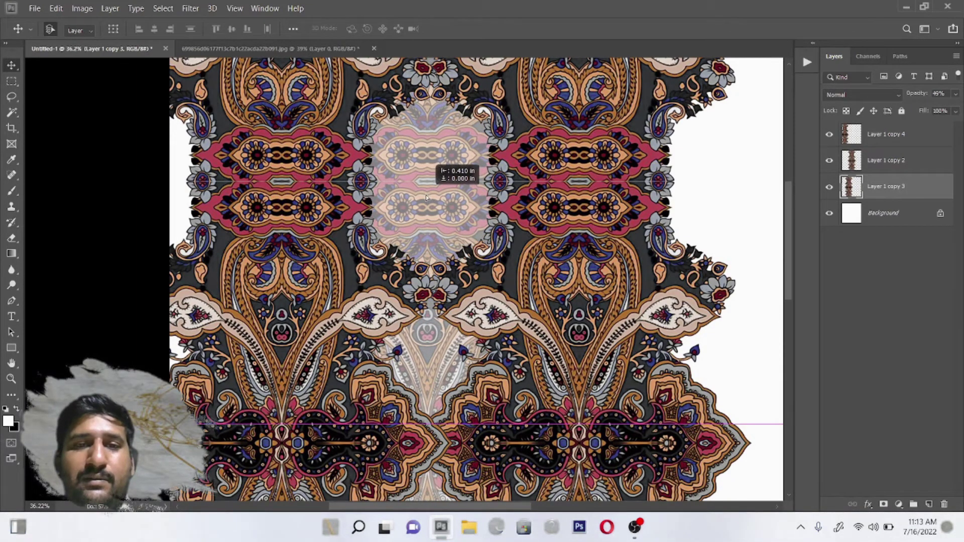
Move the Layer 1 copy 2 column right and the Layer 1 copy 4 column left.
scroll(504, 283, "down", 5)
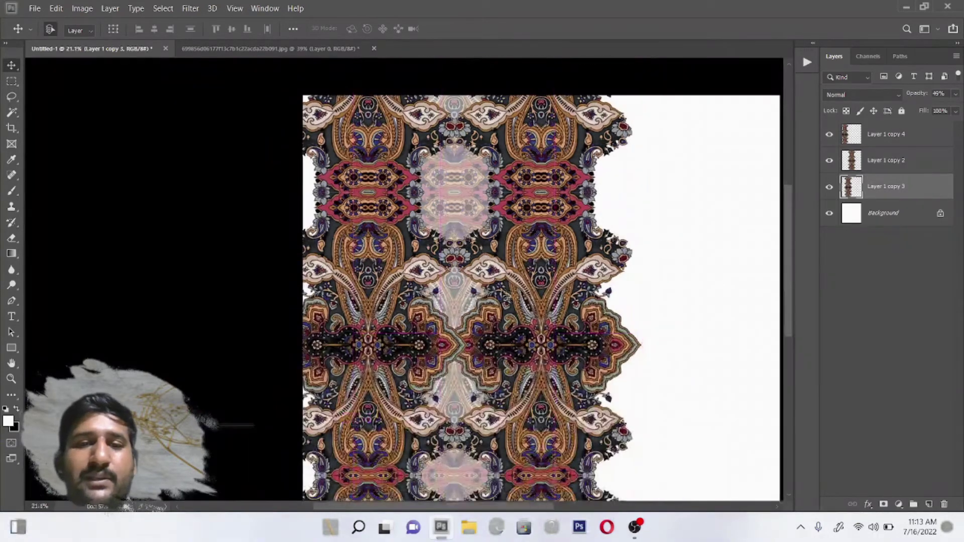
left_click_drag(506, 282, 528, 275)
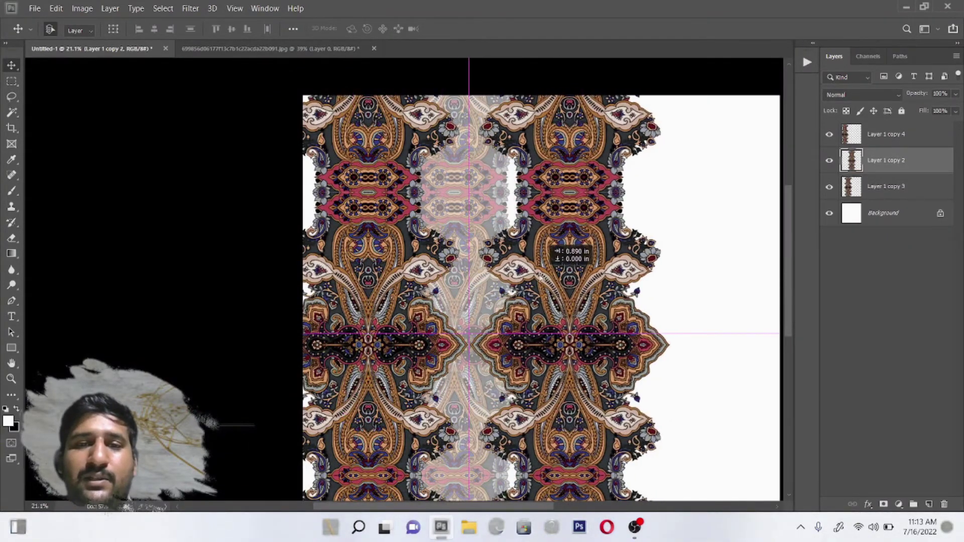
left_click_drag(401, 277, 386, 278)
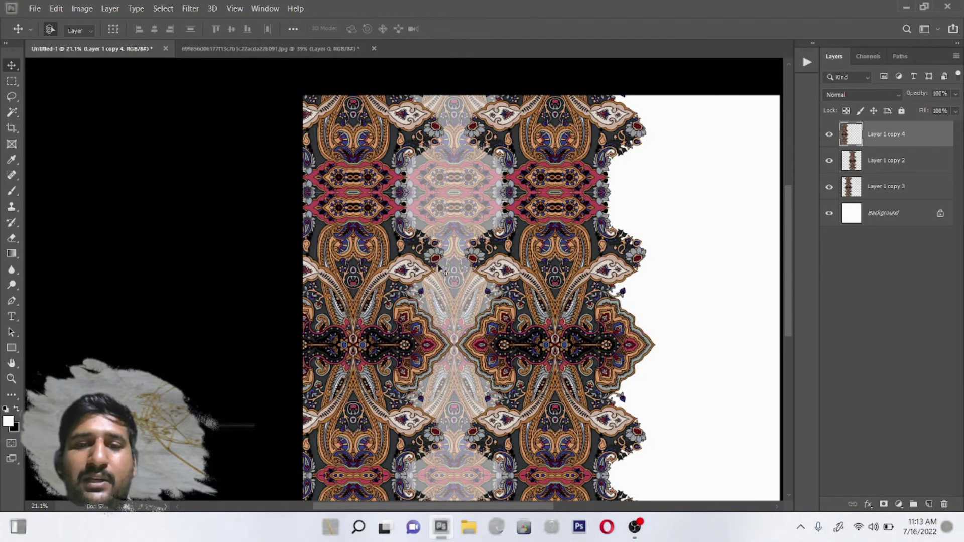
scroll(488, 272, "down", 2)
scroll(487, 271, "down", 1)
scroll(381, 291, "up", 2)
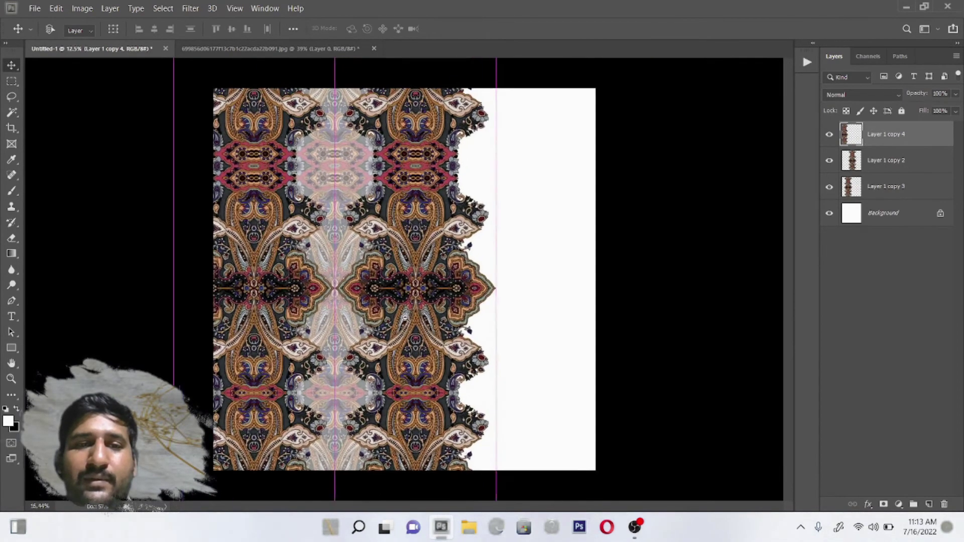
scroll(404, 301, "up", 1)
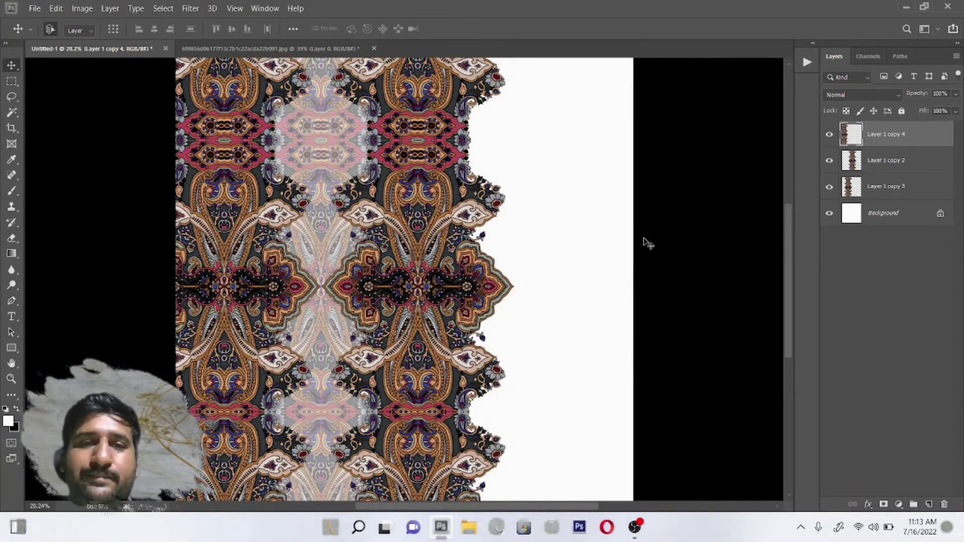
scroll(283, 248, "up", 3)
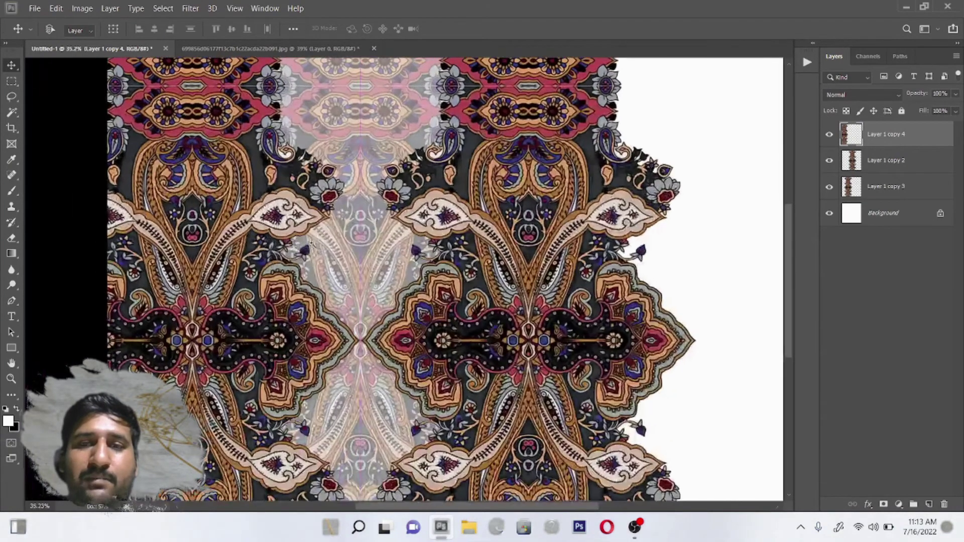
Set Layer 1 copy 3's opacity to about 58%.
left_click(956, 96)
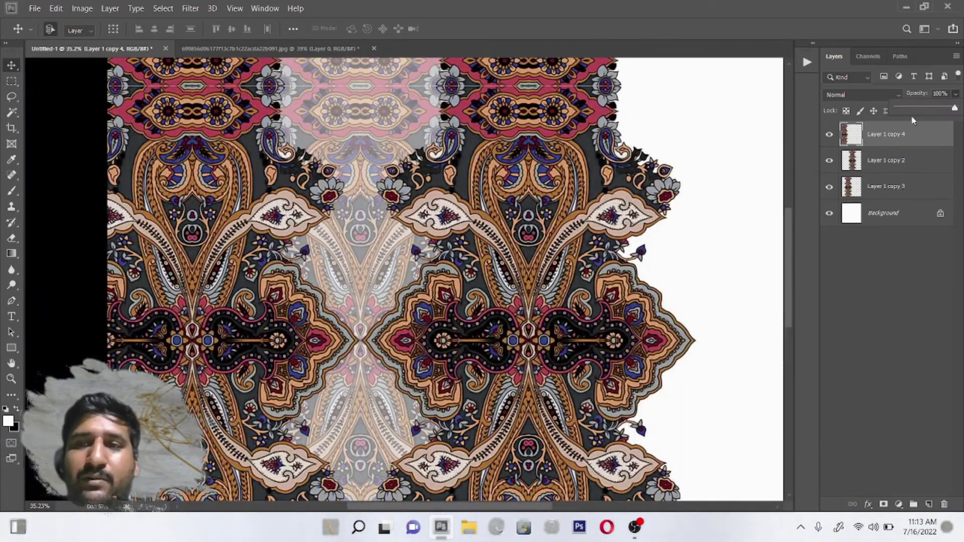
left_click(887, 195)
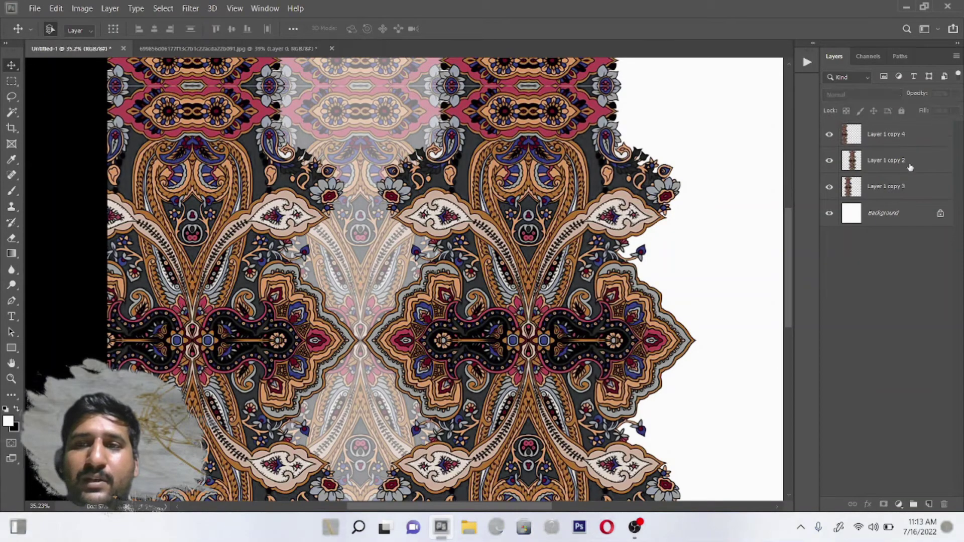
left_click(956, 95)
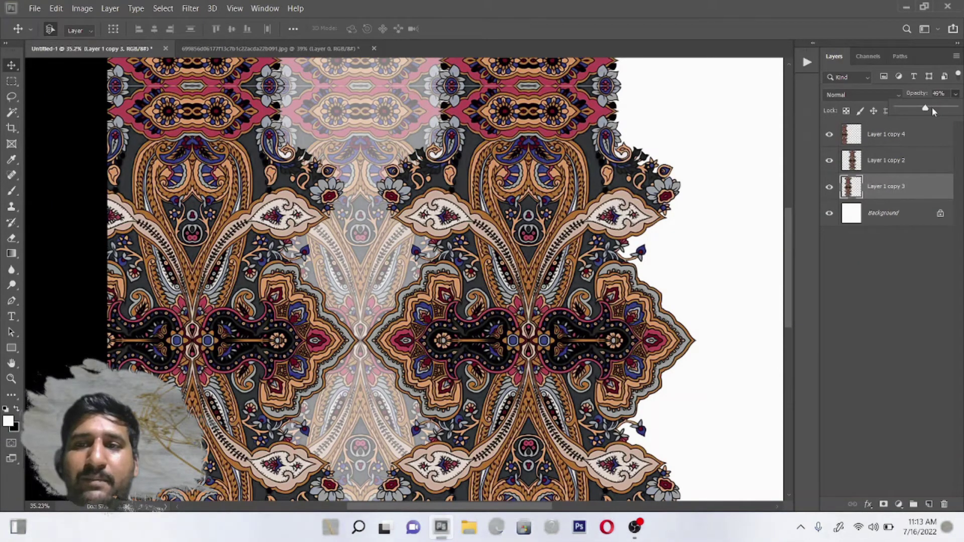
left_click(931, 107)
left_click_drag(935, 110, 932, 111)
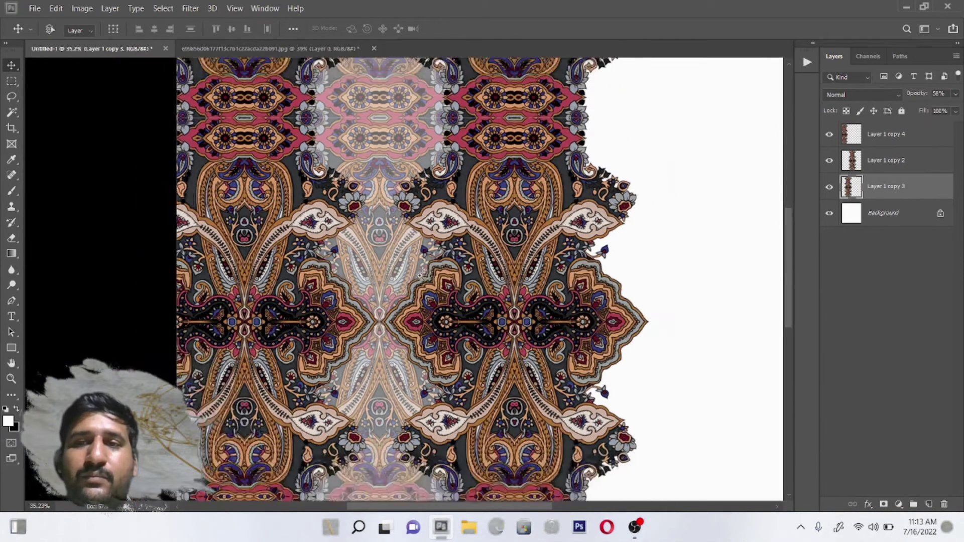
Merge Layer 1 copy 2 together with Layer 1 copy 4 into a single layer.
scroll(457, 244, "down", 2)
left_click(877, 164, "ctrl")
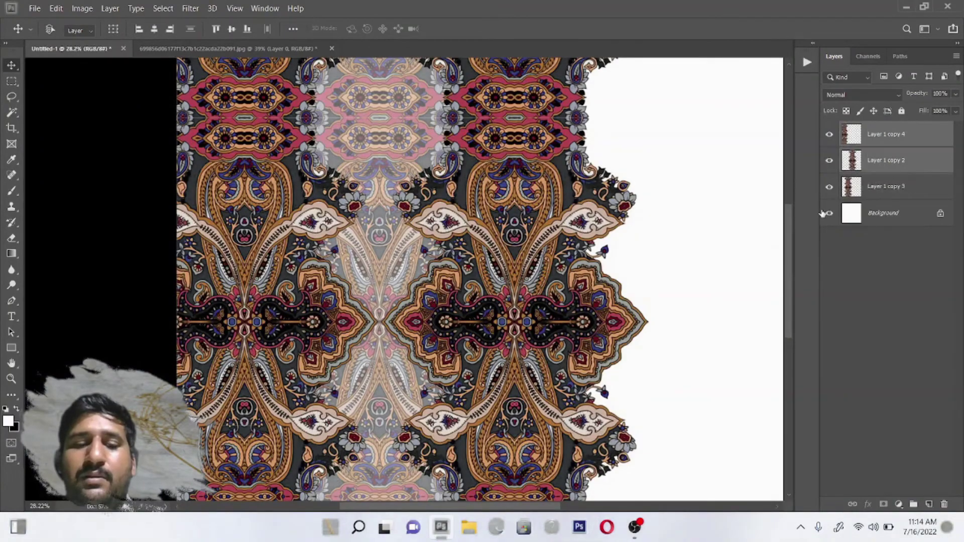
key("ctrl+e")
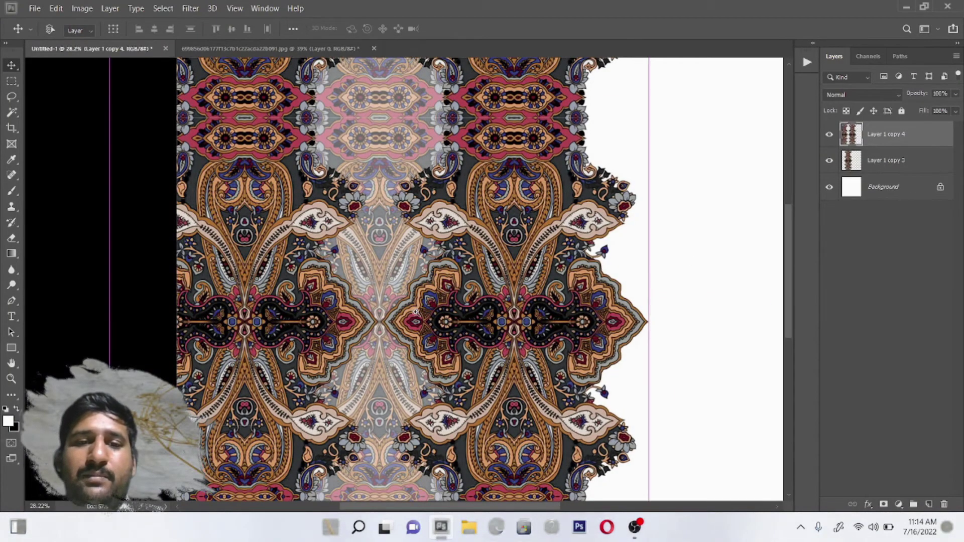
scroll(446, 377, "up", 3)
scroll(447, 376, "up", 1)
scroll(507, 296, "down", 4)
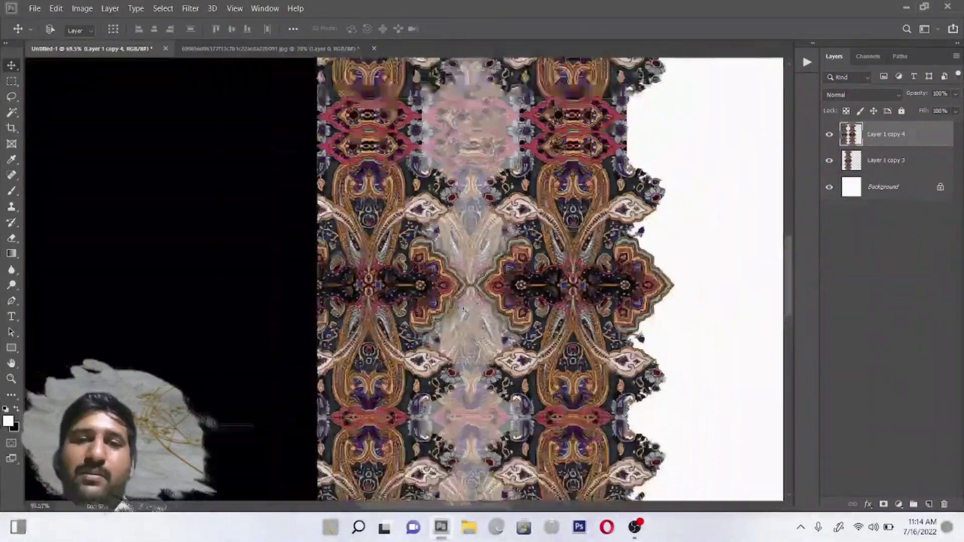
scroll(476, 297, "down", 3)
scroll(456, 297, "down", 2)
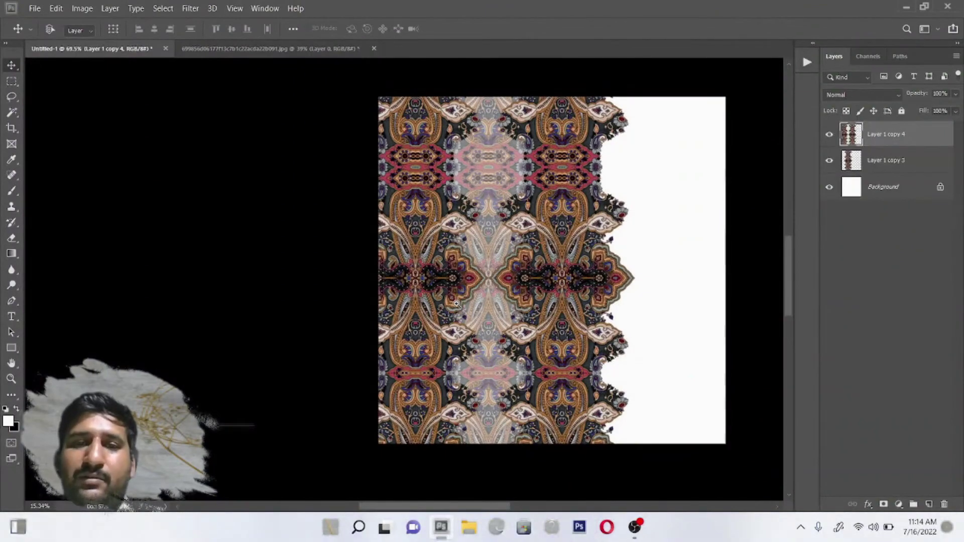
scroll(456, 304, "up", 1)
scroll(472, 309, "up", 3)
scroll(497, 319, "up", 2)
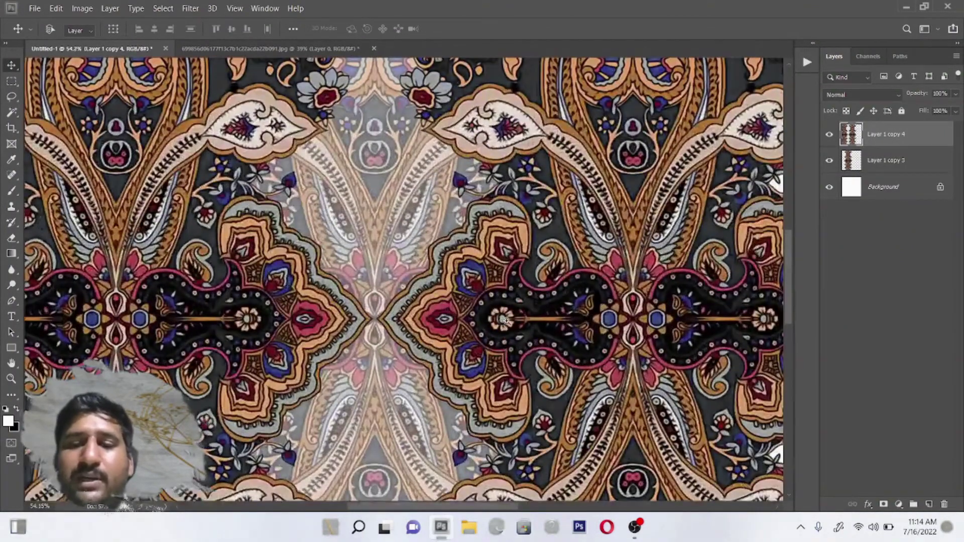
Add a drop shadow to Layer 1 copy 4 with 27 px distance and darker opacity.
left_click(868, 505)
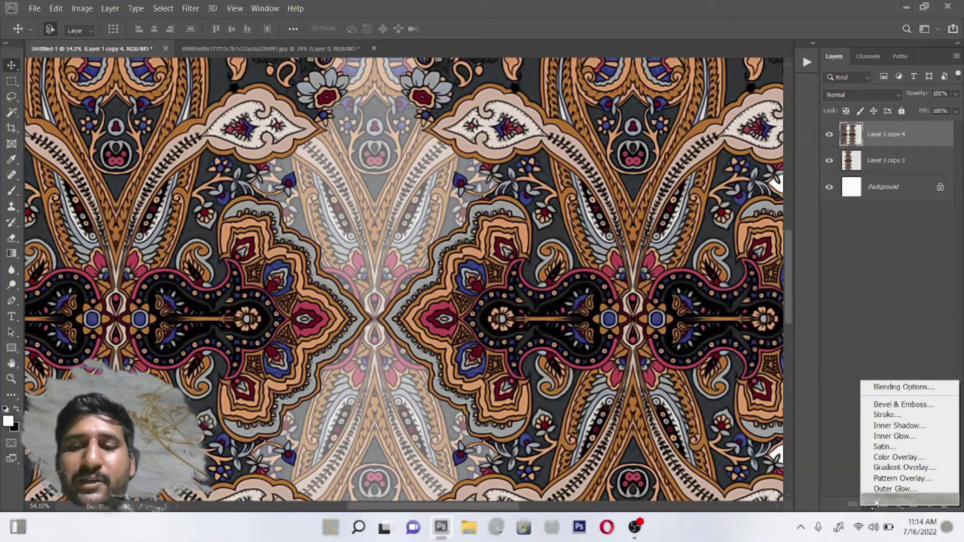
left_click(876, 500)
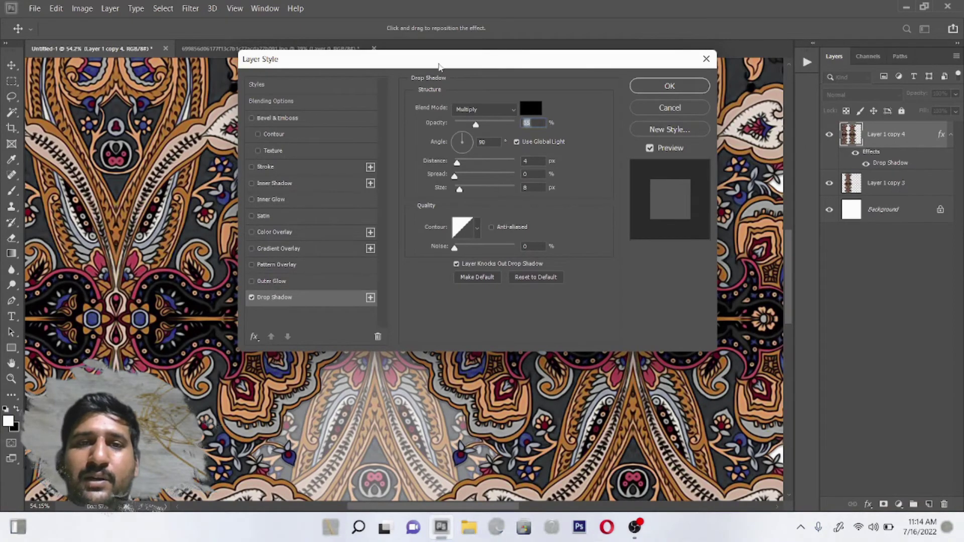
mouse_move(431, 66)
left_mouse_down()
mouse_move(661, 65)
mouse_move(693, 42)
mouse_move(675, 24)
left_mouse_up()
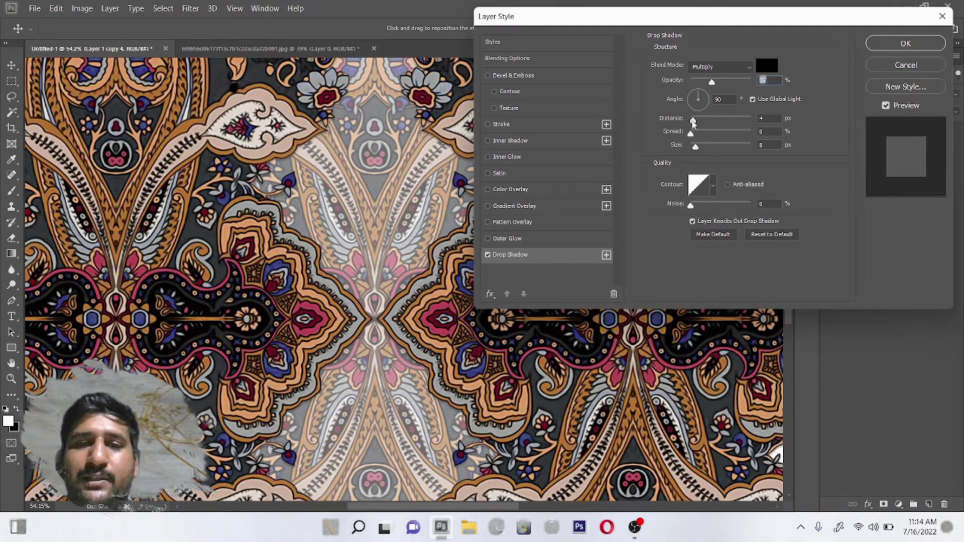
mouse_move(693, 122)
left_mouse_down()
mouse_move(723, 126)
mouse_move(707, 123)
left_mouse_up()
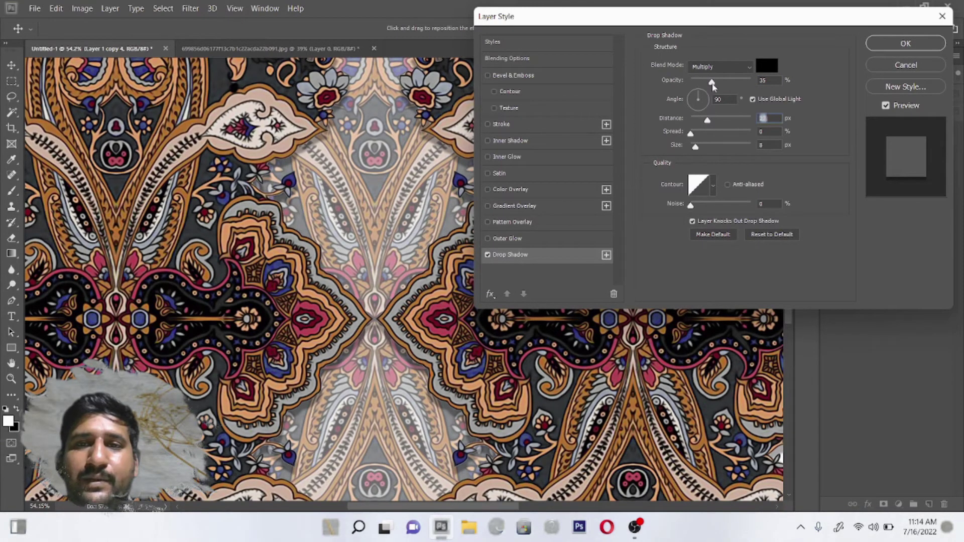
left_click_drag(722, 88, 736, 90)
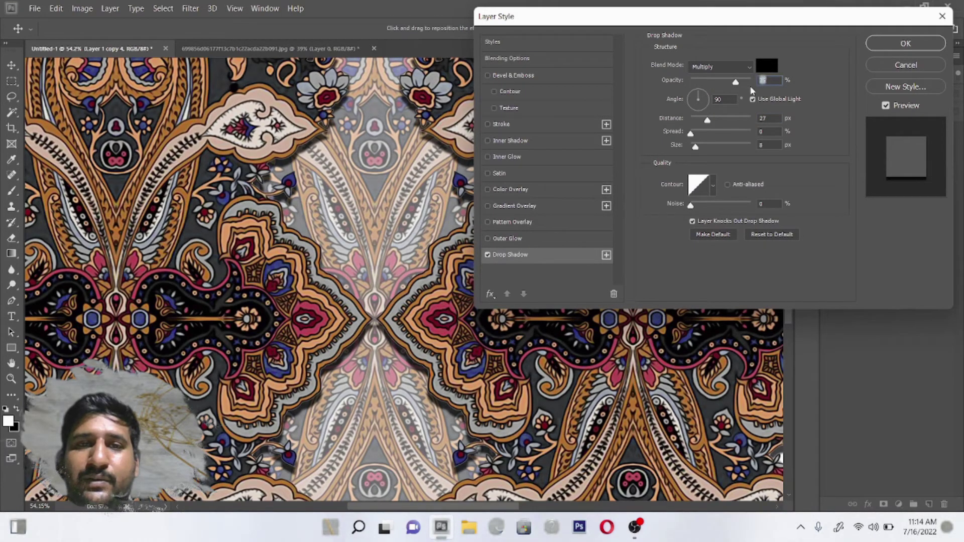
left_click(868, 44)
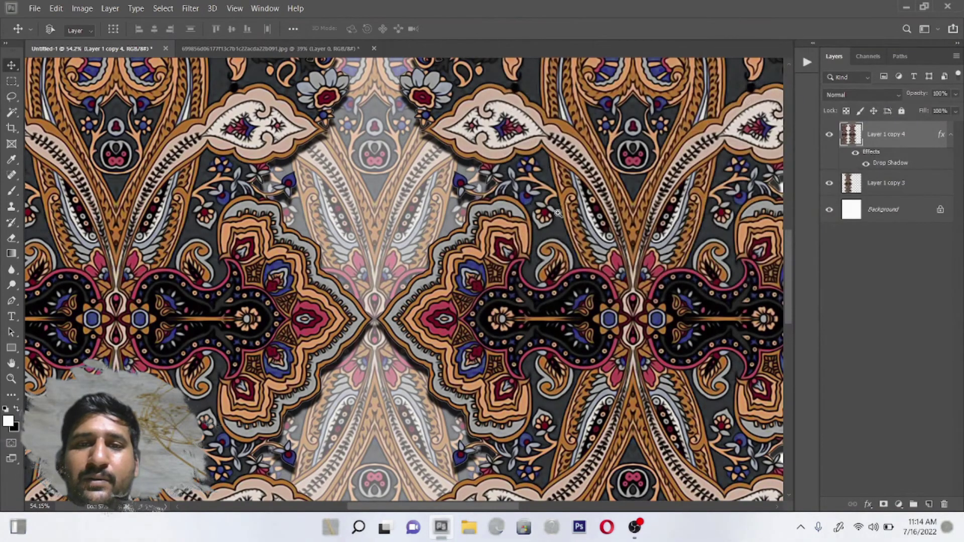
Select Layer 1 copy 3 together with Layer 1 copy 4 in the Layers panel.
scroll(515, 256, "down", 3)
scroll(510, 273, "up", 3)
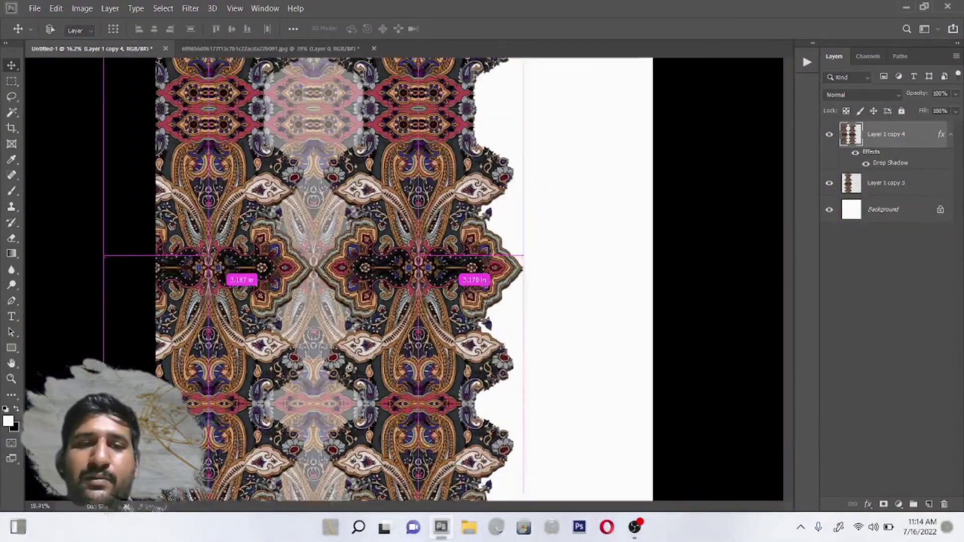
scroll(363, 291, "up", 2)
scroll(382, 290, "up", 2)
scroll(401, 288, "up", 2)
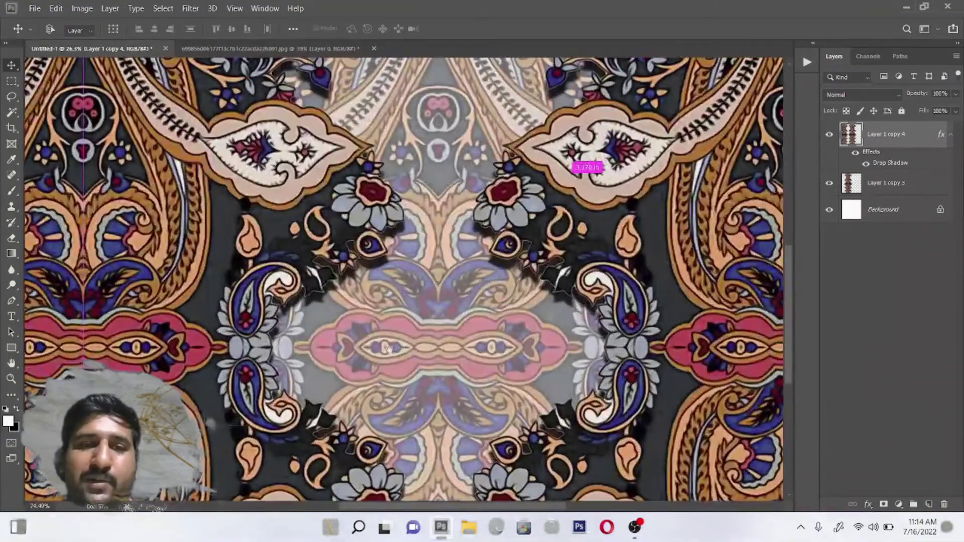
scroll(419, 288, "down", 2)
scroll(427, 281, "down", 2)
scroll(442, 271, "down", 3)
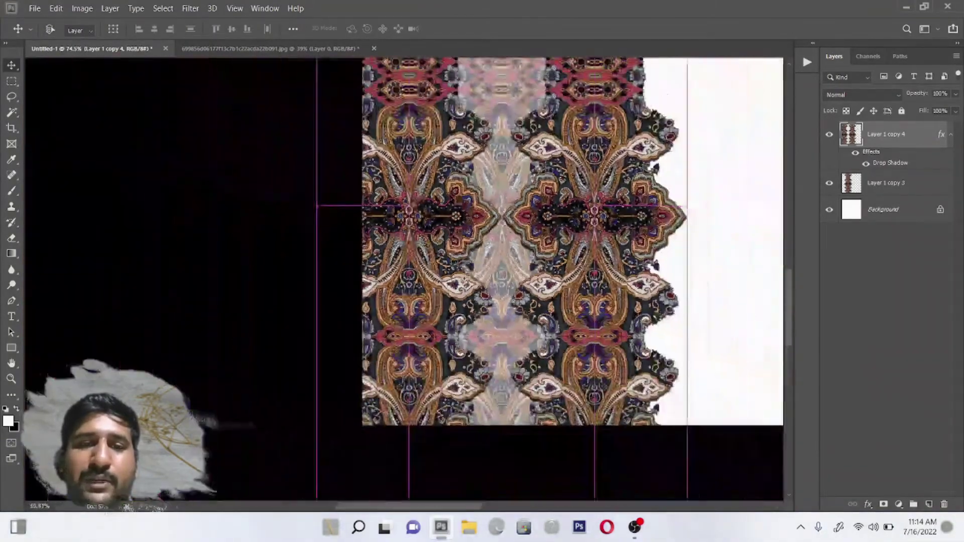
scroll(381, 218, "up", 3)
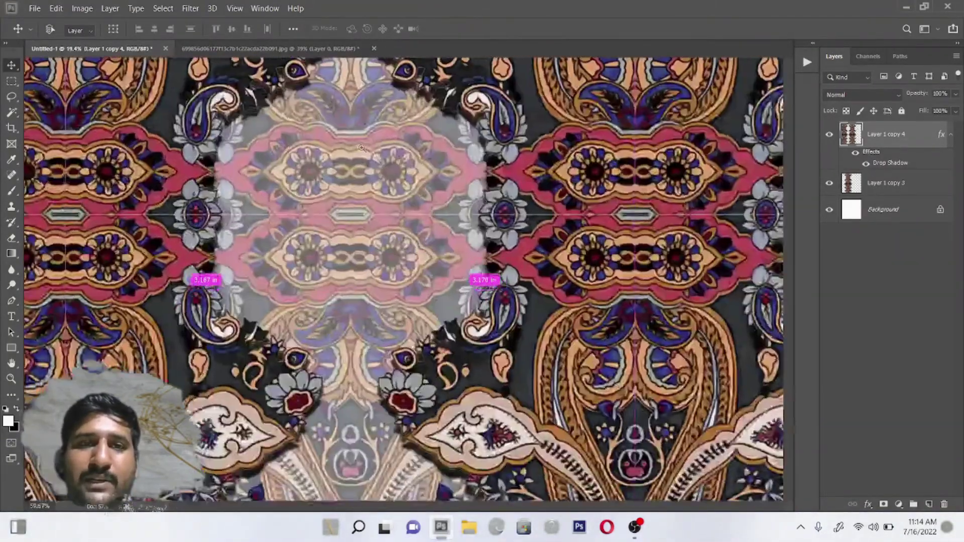
scroll(401, 213, "up", 1)
scroll(418, 208, "up", 1)
scroll(418, 209, "down", 1)
scroll(490, 252, "down", 1)
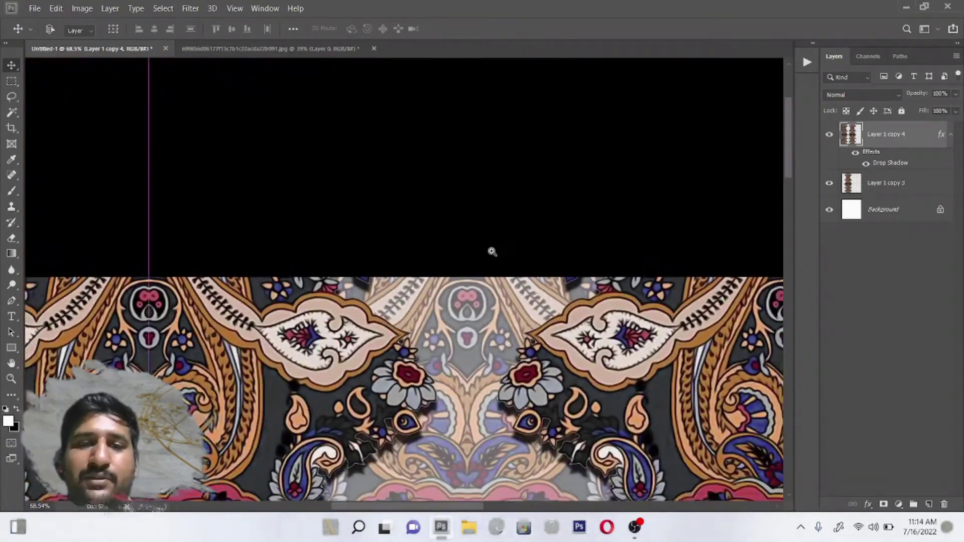
scroll(477, 248, "down", 3)
scroll(454, 245, "down", 3)
scroll(506, 221, "right", 3)
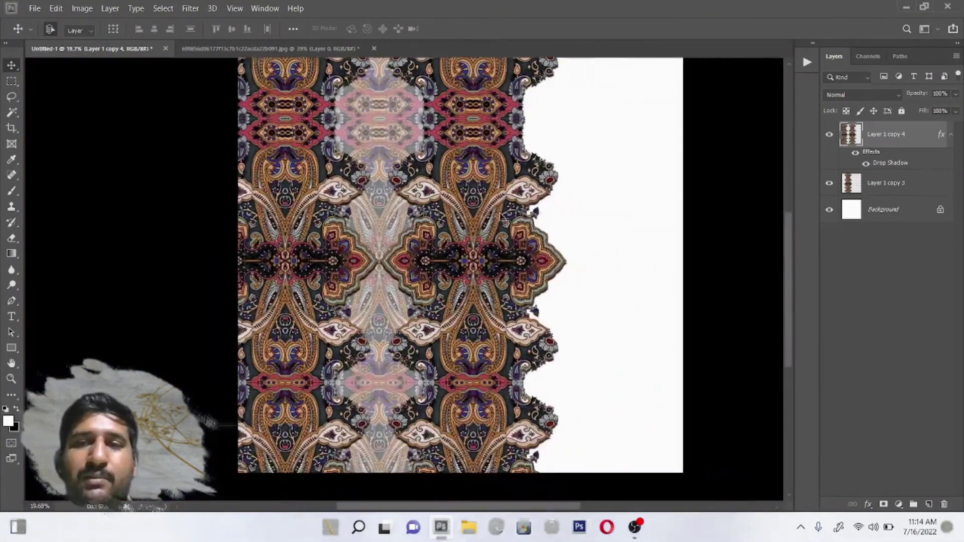
left_click(865, 195, "shift")
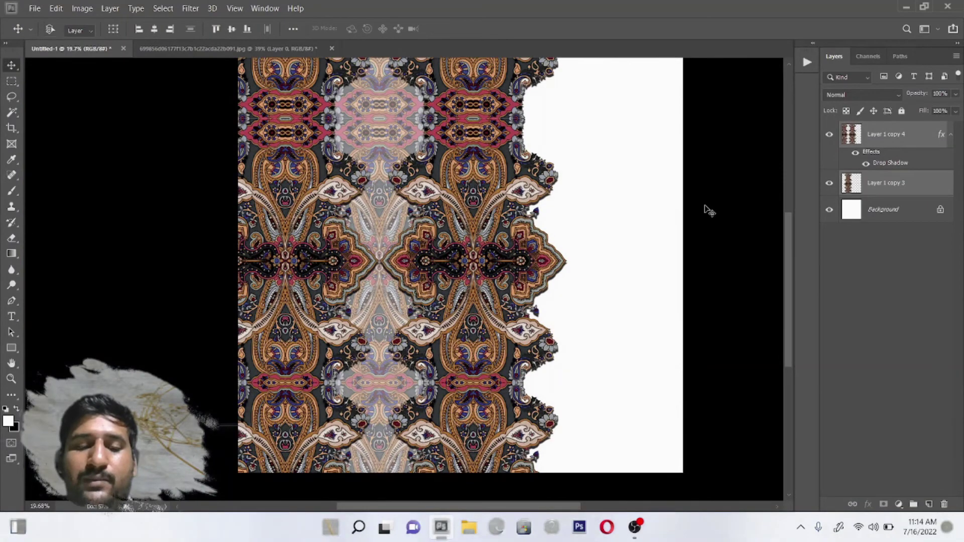
Merge the selected pattern layers and place a duplicate of the pattern to the right.
key("ctrl+e")
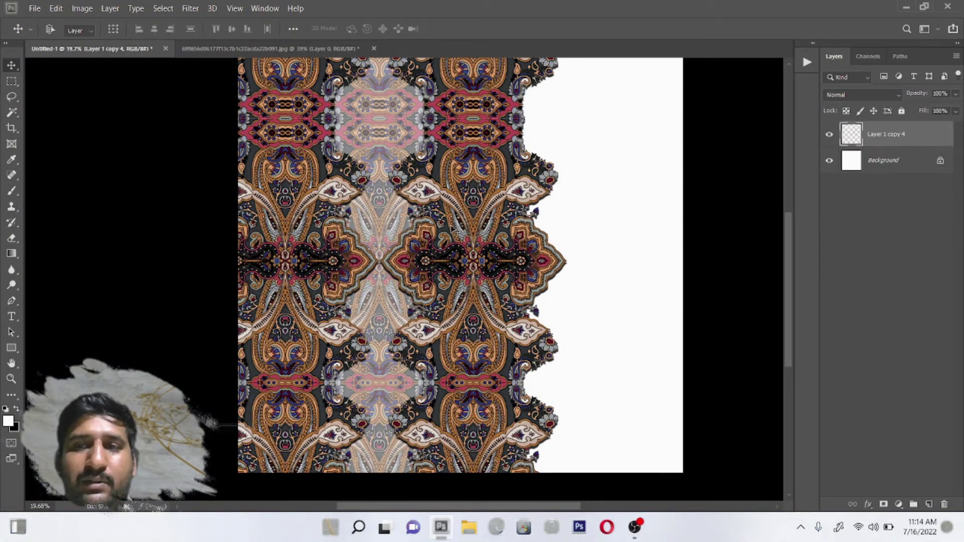
scroll(288, 290, "down", 1)
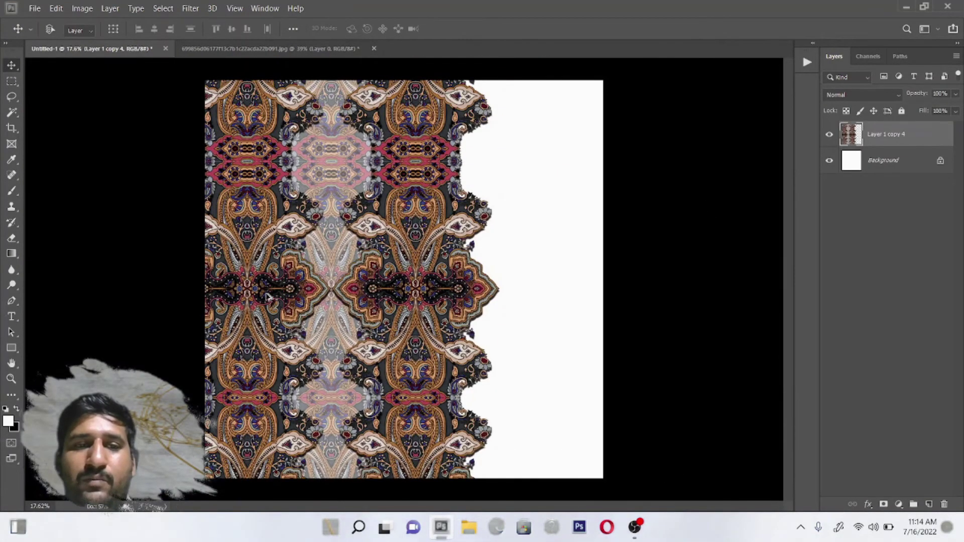
left_click_drag(289, 290, 532, 285)
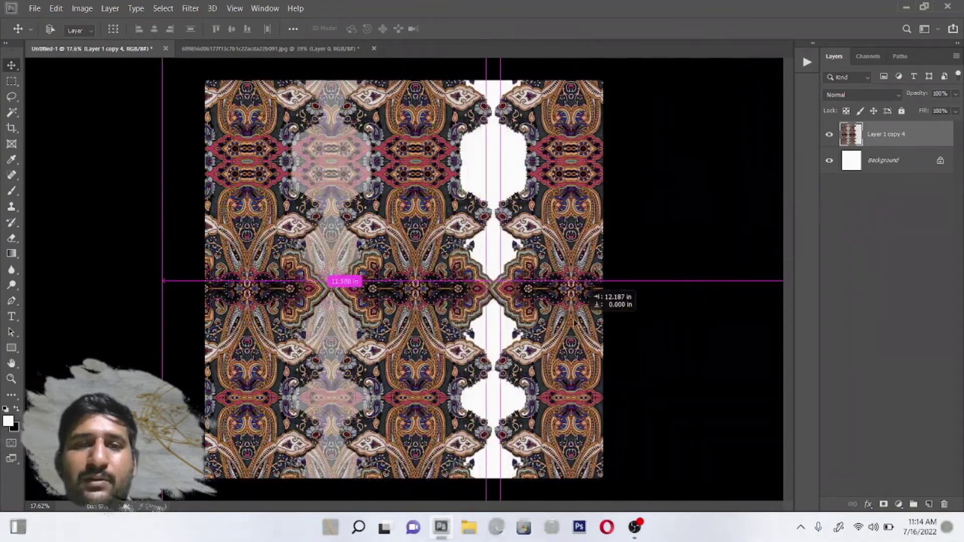
left_click_drag(524, 312, 432, 321)
key("ctrl+j")
key("ctrl+plus")
Nudge the top pattern copy left so the seam closes.
scroll(307, 354, "up", 5)
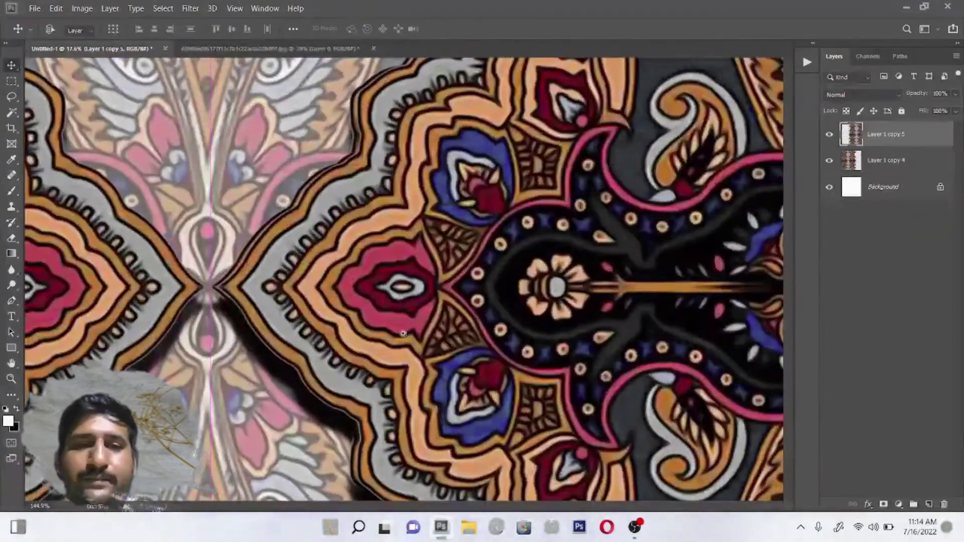
scroll(307, 355, "up", 3)
scroll(307, 354, "up", 3)
scroll(307, 355, "down", 5)
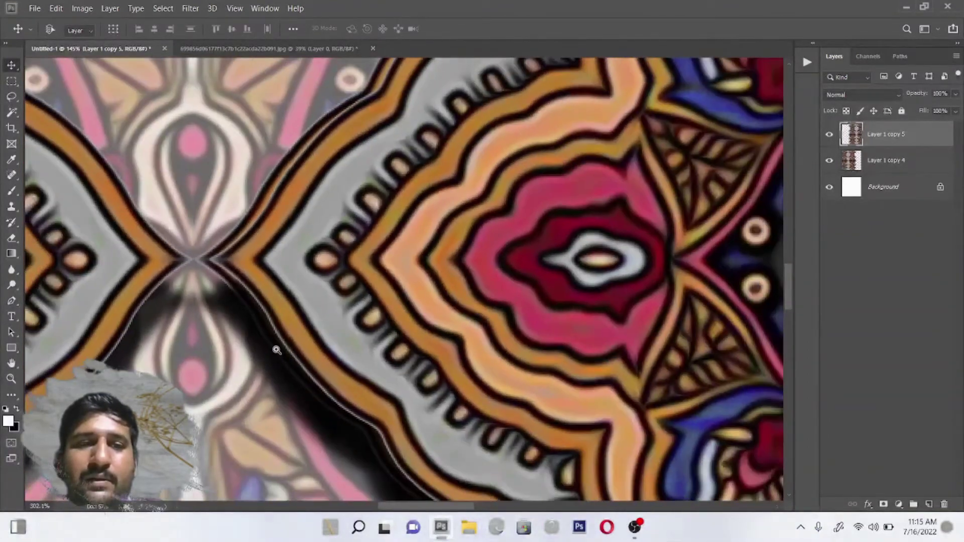
scroll(276, 345, "down", 1)
scroll(262, 344, "down", 2)
scroll(263, 345, "down", 2)
scroll(280, 338, "up", 3)
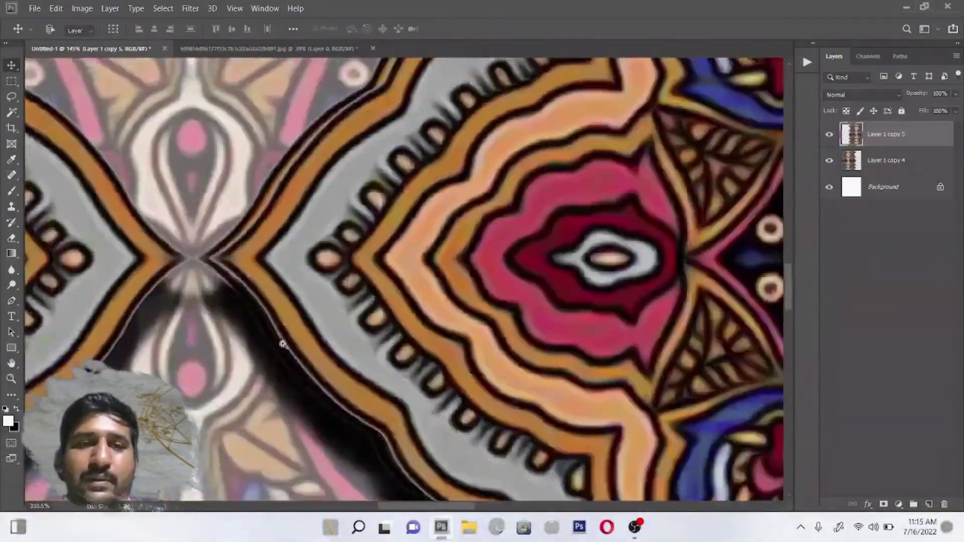
scroll(294, 344, "up", 2)
left_click_drag(294, 280, 275, 280)
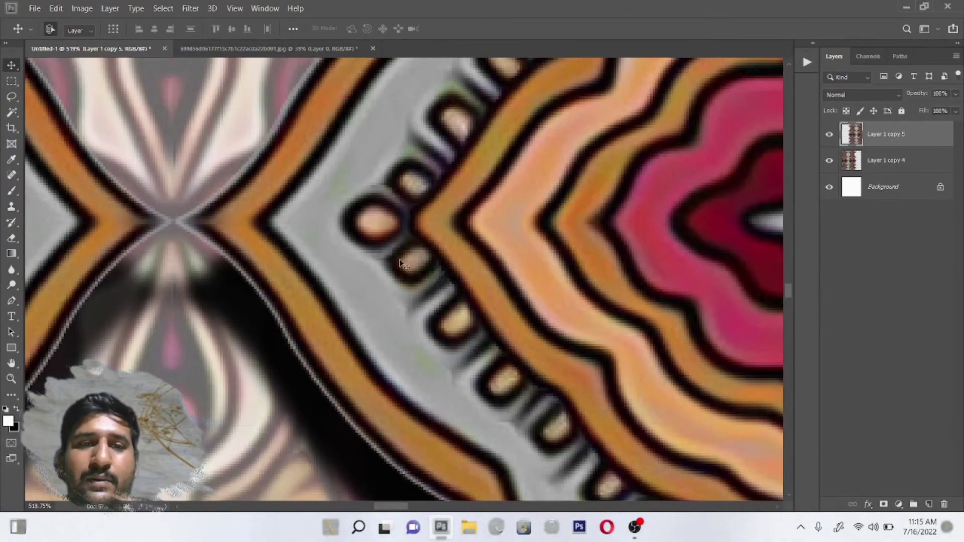
scroll(394, 258, "down", 3)
scroll(393, 258, "down", 2)
scroll(305, 329, "down", 3)
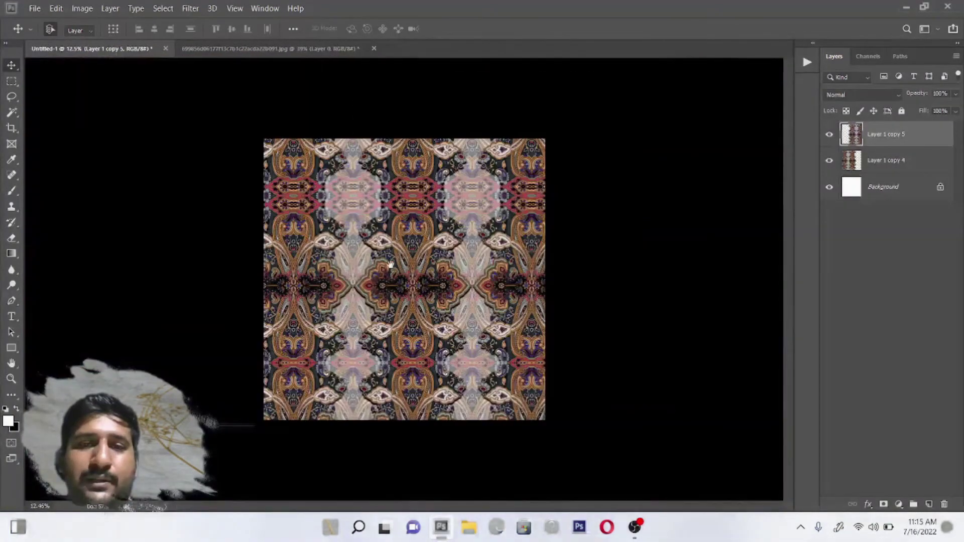
Reposition the duplicated pattern and merge it with Layer 1 copy 4 into Layer 1 copy 5.
left_click_drag(305, 328, 367, 280)
scroll(367, 279, "up", 2)
scroll(367, 279, "down", 1)
scroll(352, 286, "down", 1)
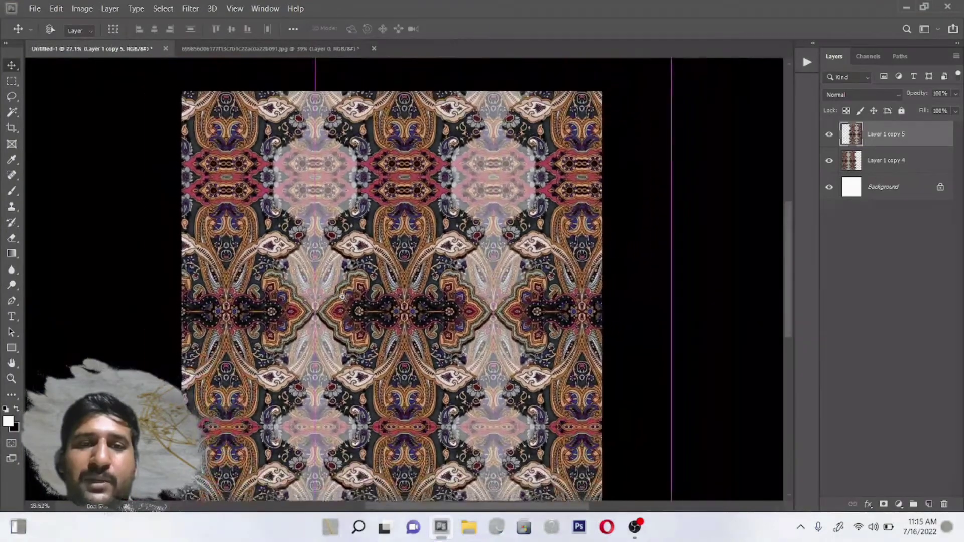
scroll(339, 296, "down", 1)
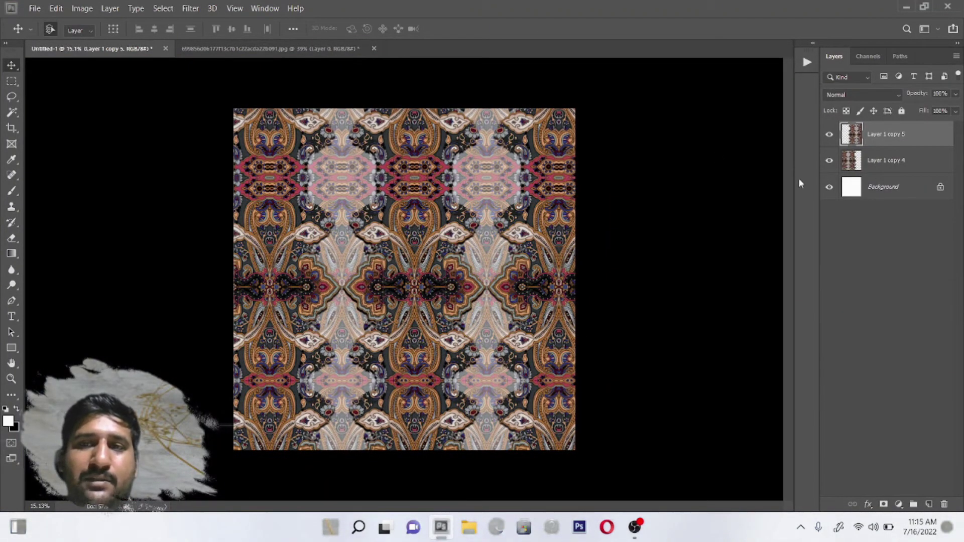
left_click(882, 161, "shift")
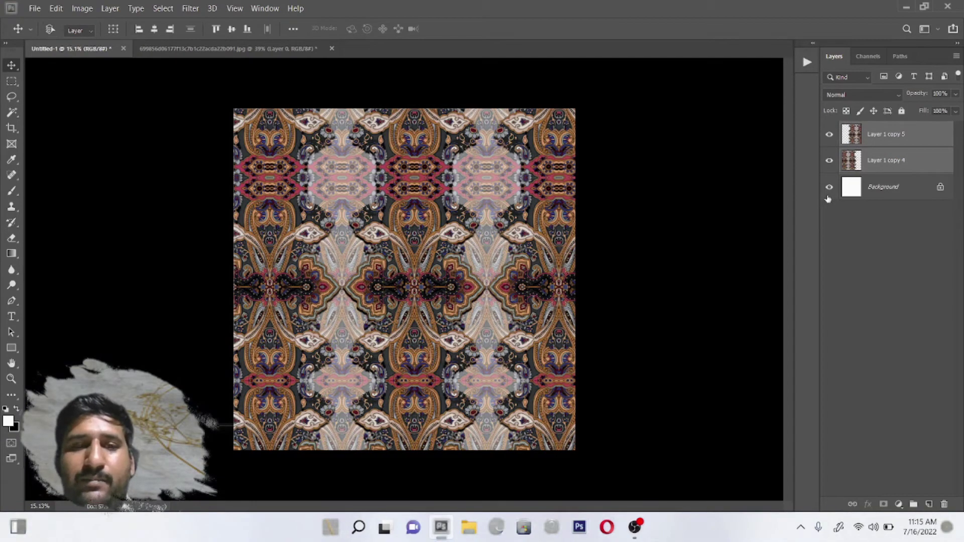
key("ctrl+e")
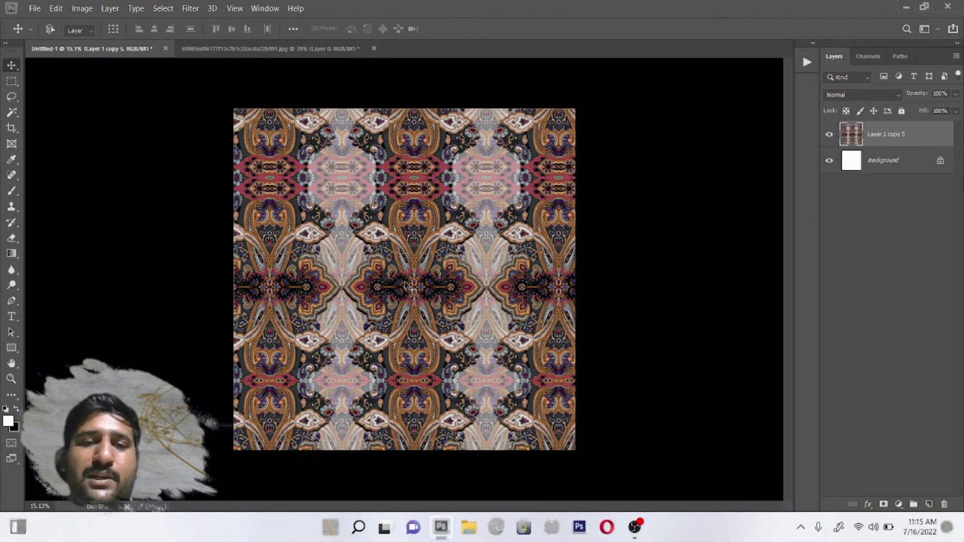
Display the image's RGB colour channels in the Channels panel.
scroll(390, 317, "up", 3)
scroll(391, 316, "up", 3)
scroll(392, 316, "up", 3)
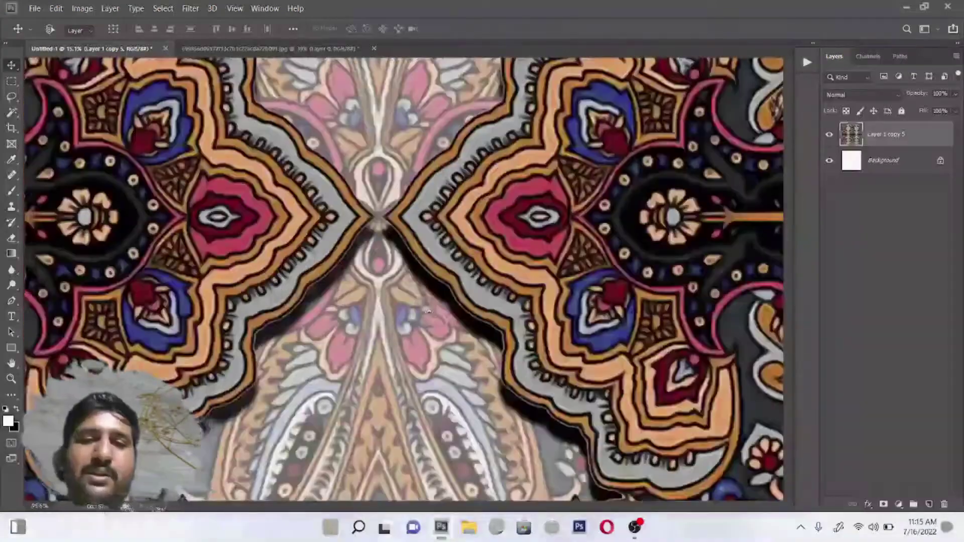
scroll(412, 315, "up", 2)
scroll(434, 314, "down", 1)
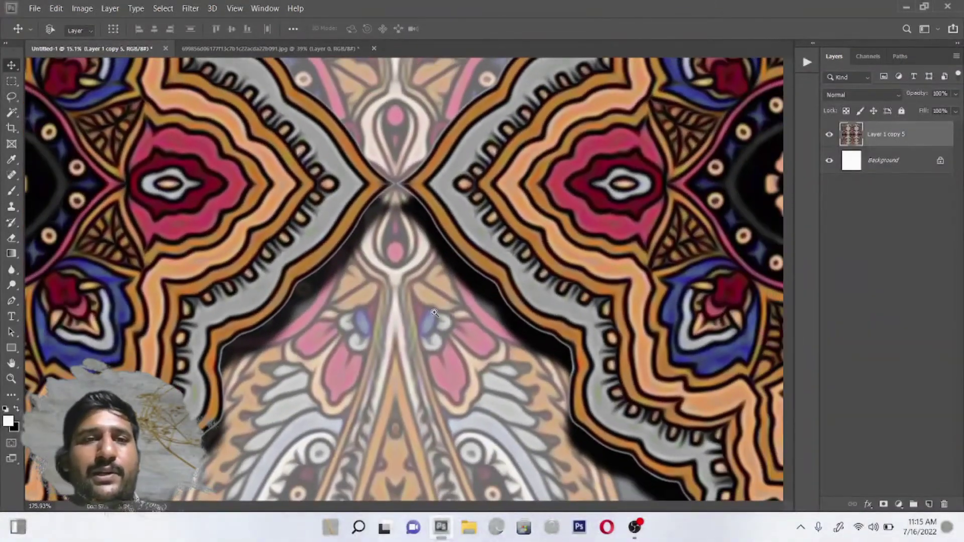
scroll(426, 313, "down", 1)
scroll(422, 312, "down", 1)
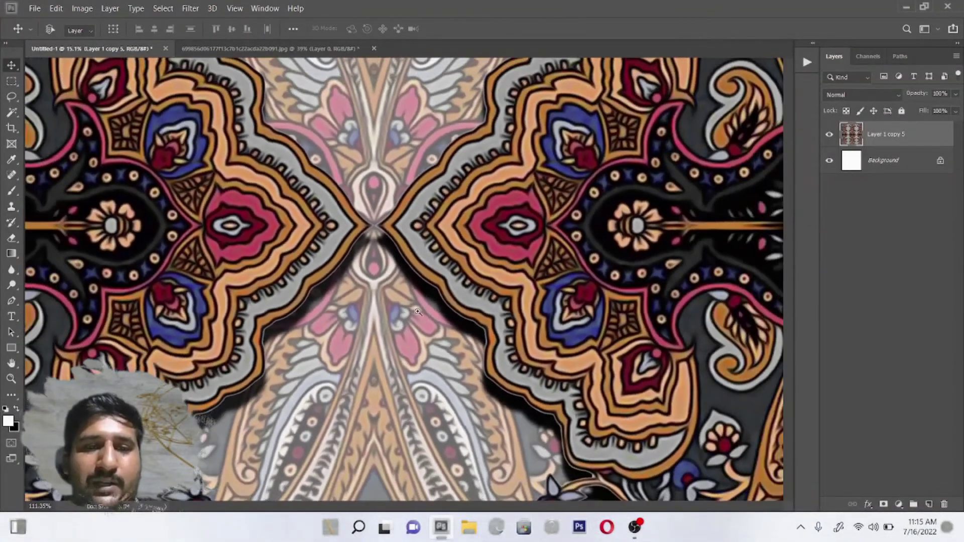
scroll(409, 303, "down", 1)
scroll(395, 293, "down", 1)
scroll(381, 284, "down", 1)
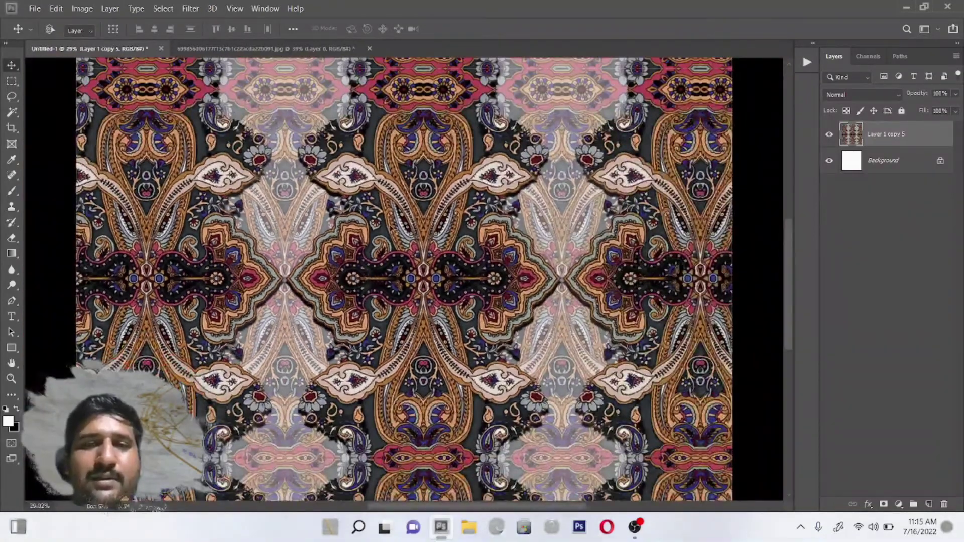
scroll(395, 237, "up", 2)
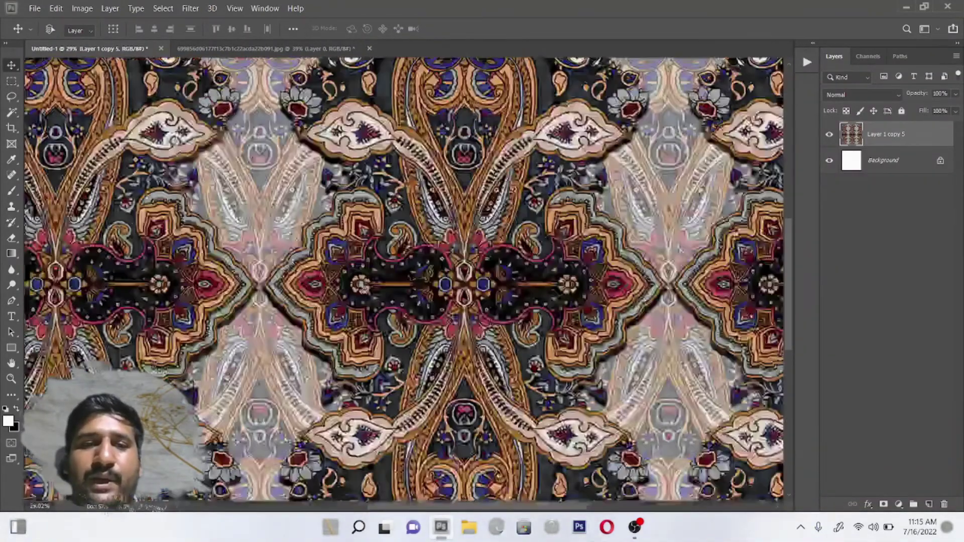
scroll(395, 237, "up", 3)
scroll(482, 211, "down", 3)
scroll(692, 162, "down", 1)
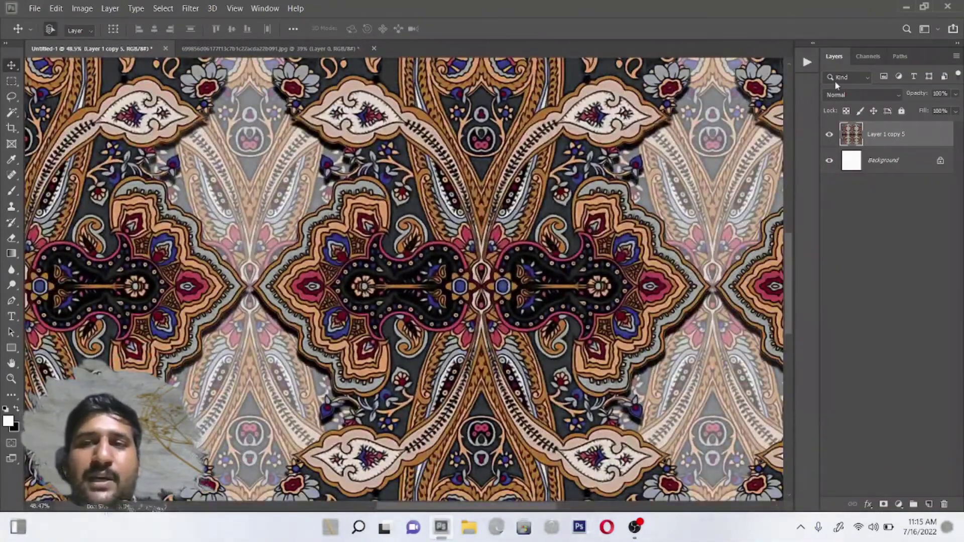
left_click(861, 57)
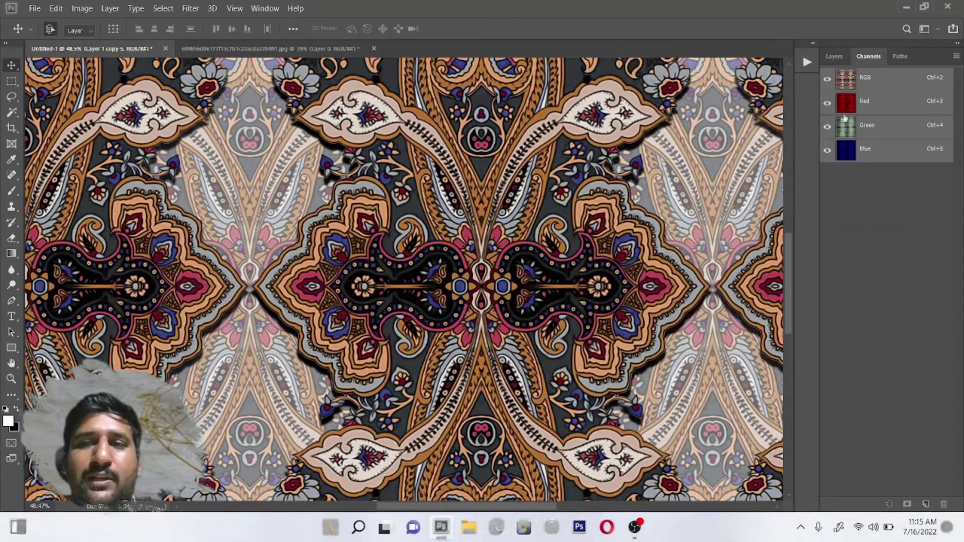
Switch to the Brush tool and make it two sizes smaller.
scroll(332, 308, "up", 3)
scroll(346, 313, "up", 1)
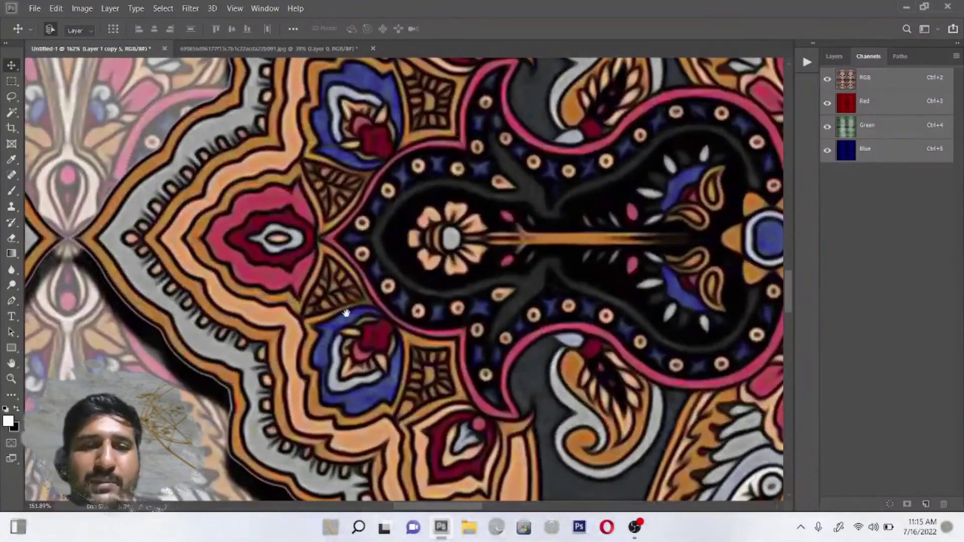
left_click_drag(332, 309, 429, 191)
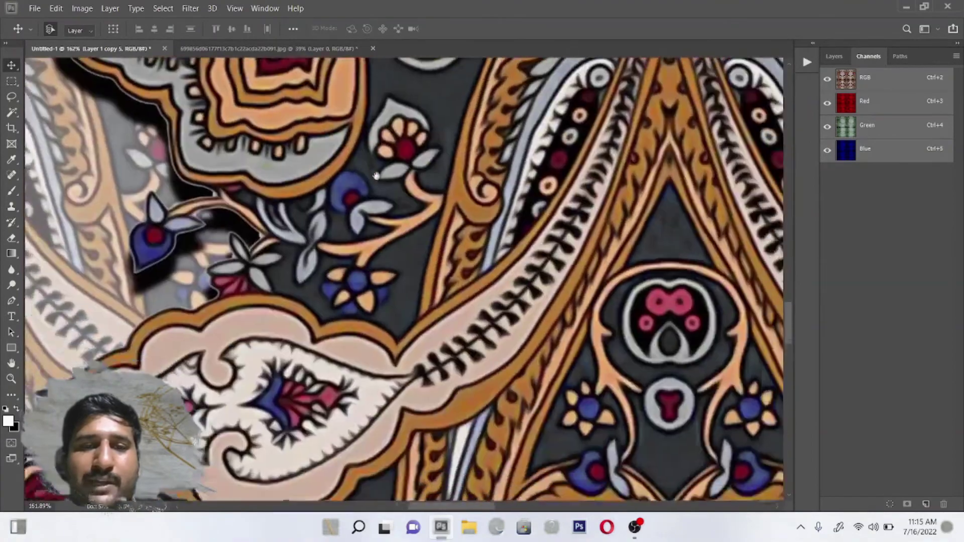
scroll(429, 191, "down", 5)
scroll(442, 200, "down", 5)
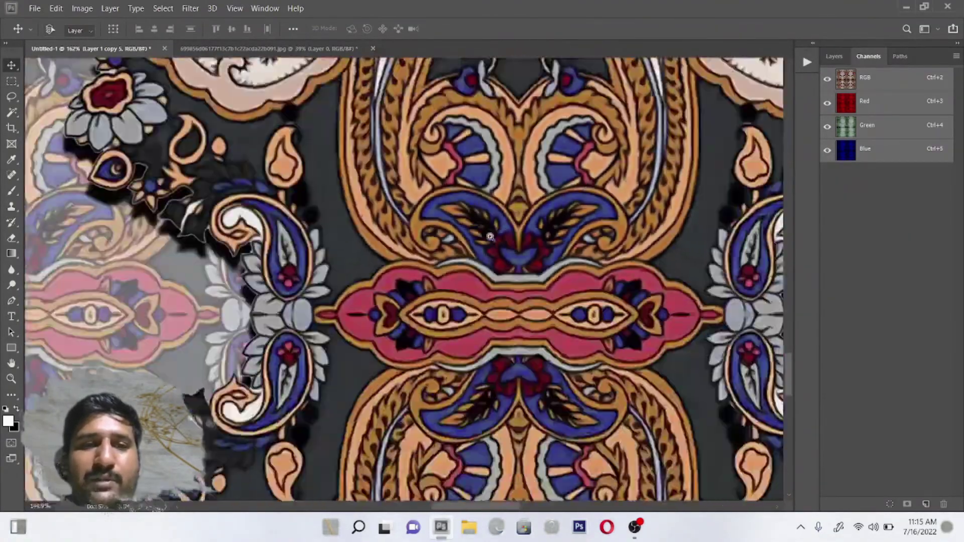
scroll(471, 285, "down", 3)
scroll(471, 285, "down", 3)
scroll(429, 288, "up", 5)
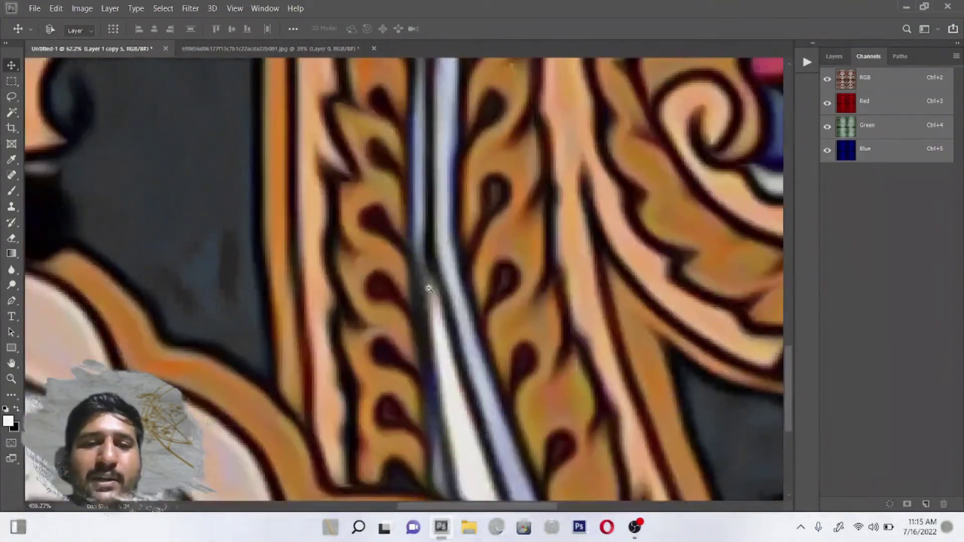
scroll(428, 288, "up", 2)
key("b")
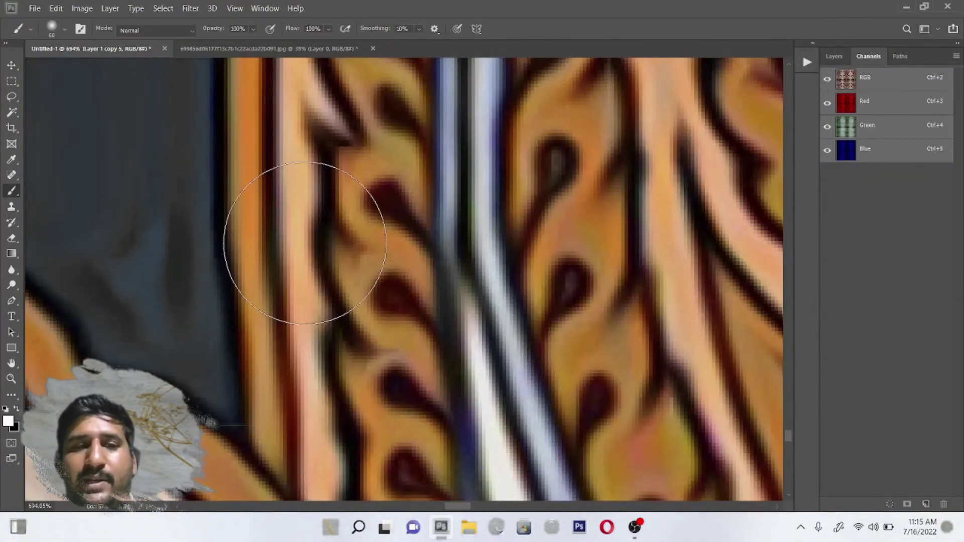
key("bracketleft")
key("bracketleft")
key("bracketleft")
key("bracketleft")
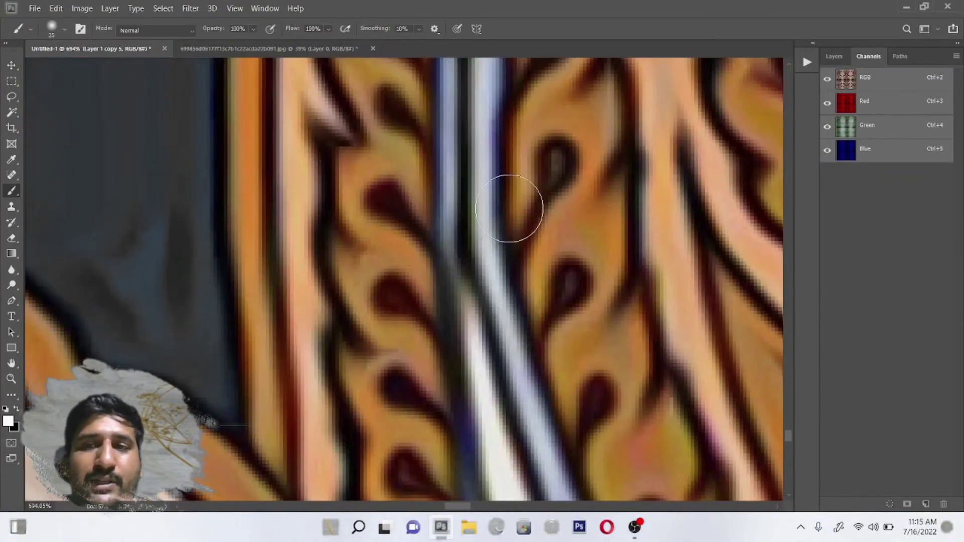
key("bracketleft")
Add a new Alpha 1 channel and show it alongside the RGB channels.
left_click(924, 505)
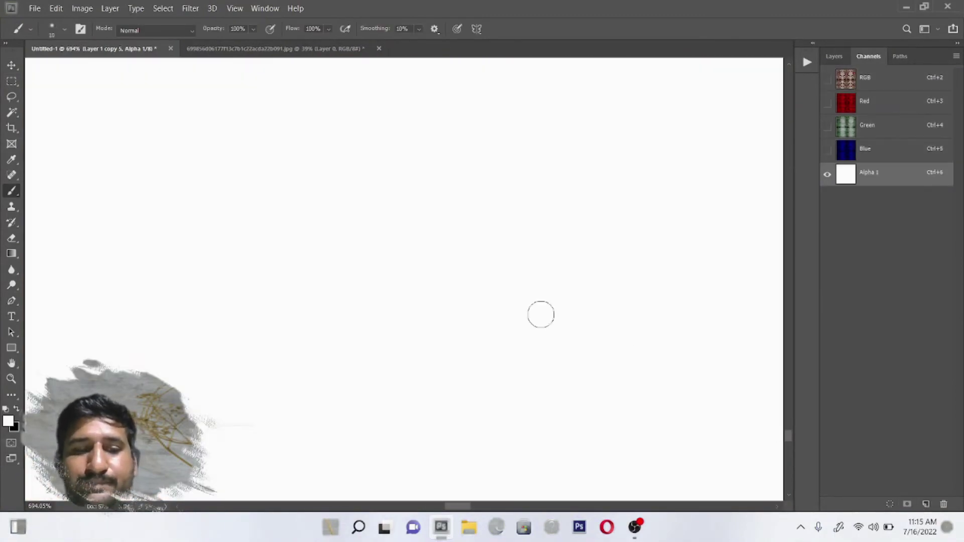
left_click(827, 79)
scroll(434, 239, "down", 5)
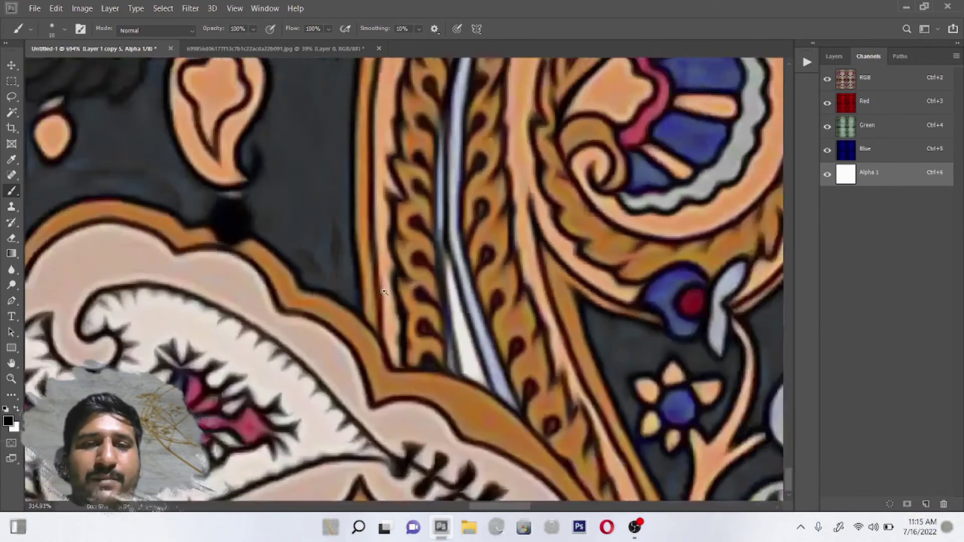
scroll(382, 281, "down", 3)
scroll(368, 301, "down", 3)
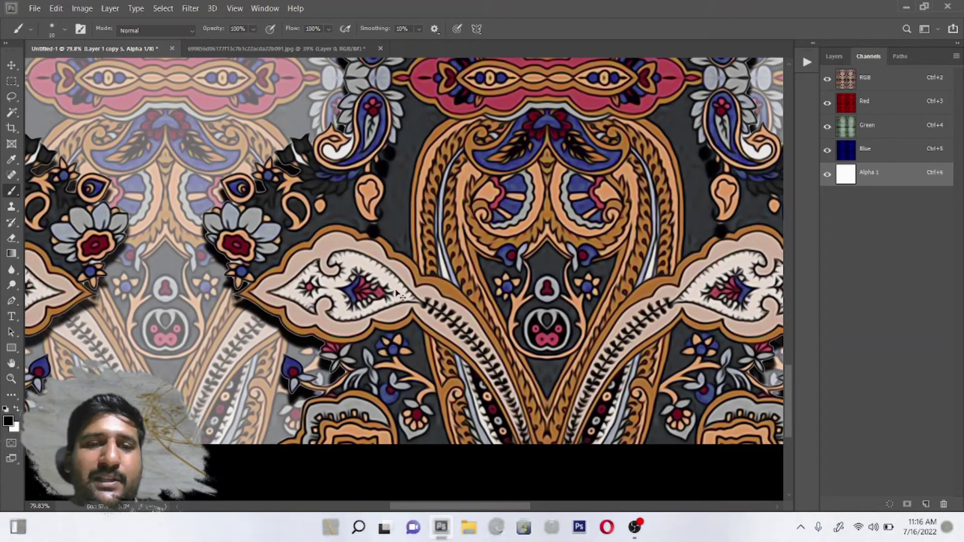
scroll(278, 300, "up", 2)
scroll(296, 291, "up", 2)
scroll(316, 281, "up", 2)
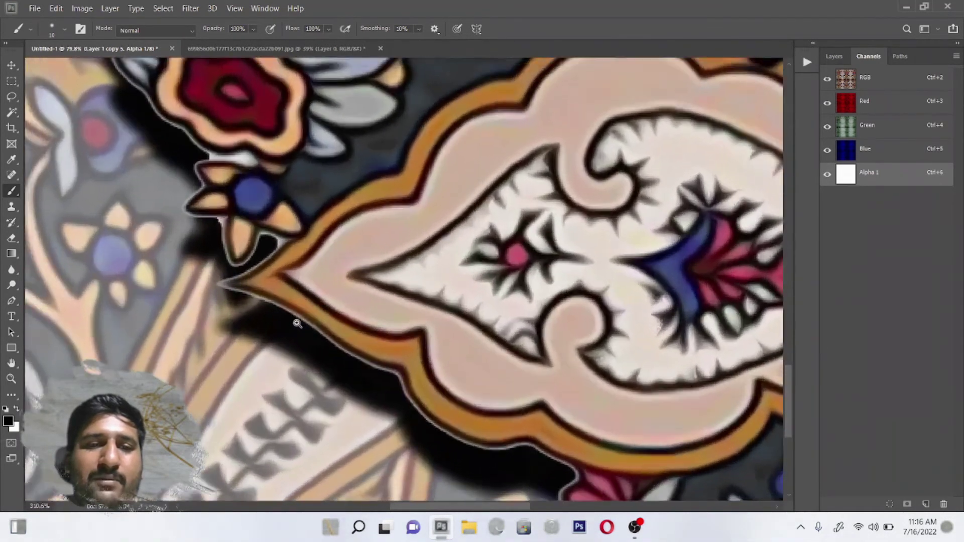
scroll(343, 263, "up", 1)
scroll(348, 222, "up", 3)
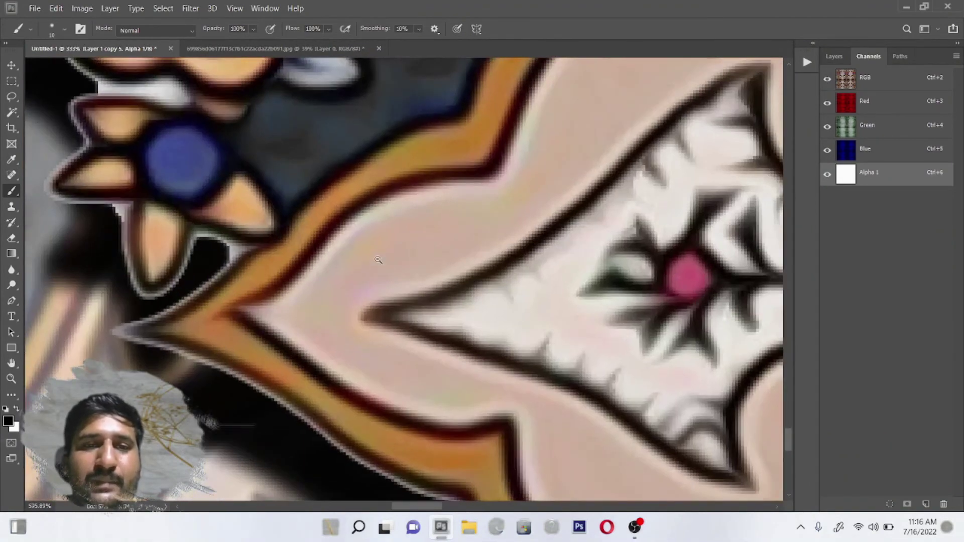
Marquee-select a small area at the paisley tip and set brush hardness near 98.
key("m")
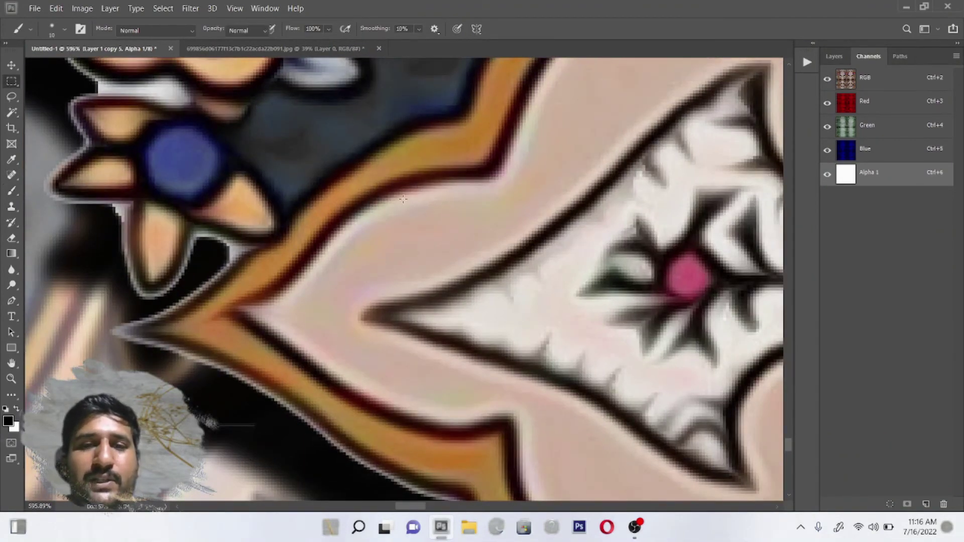
left_click_drag(489, 176, 360, 215)
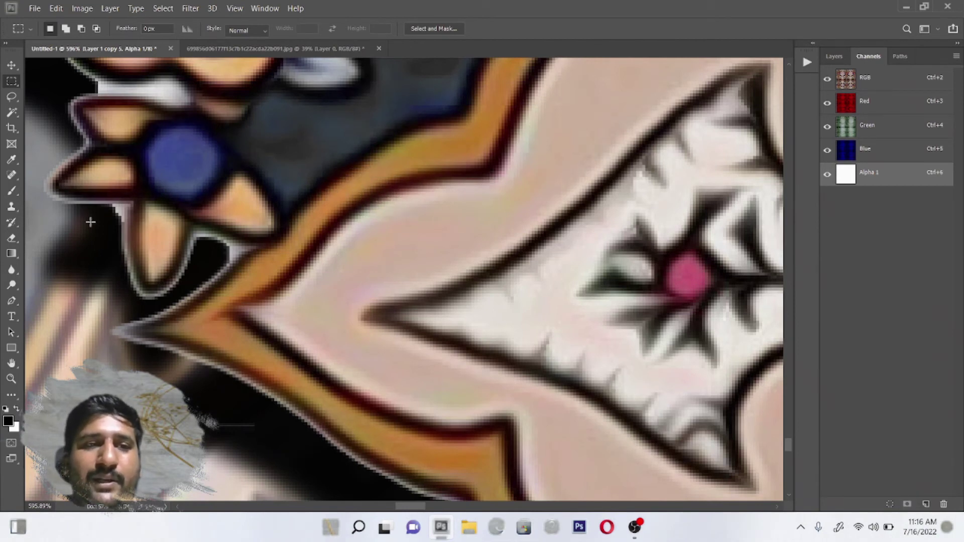
left_click(12, 191)
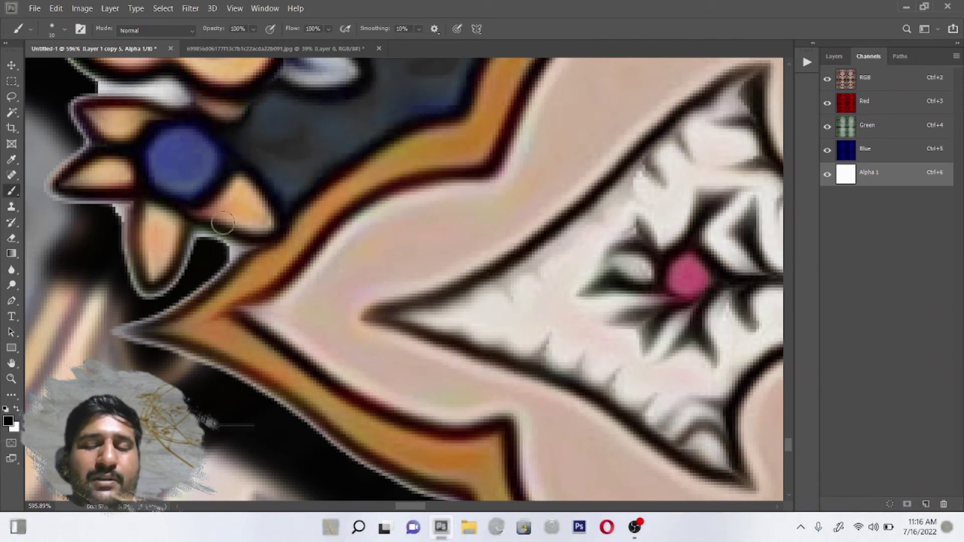
key("shift+bracketright")
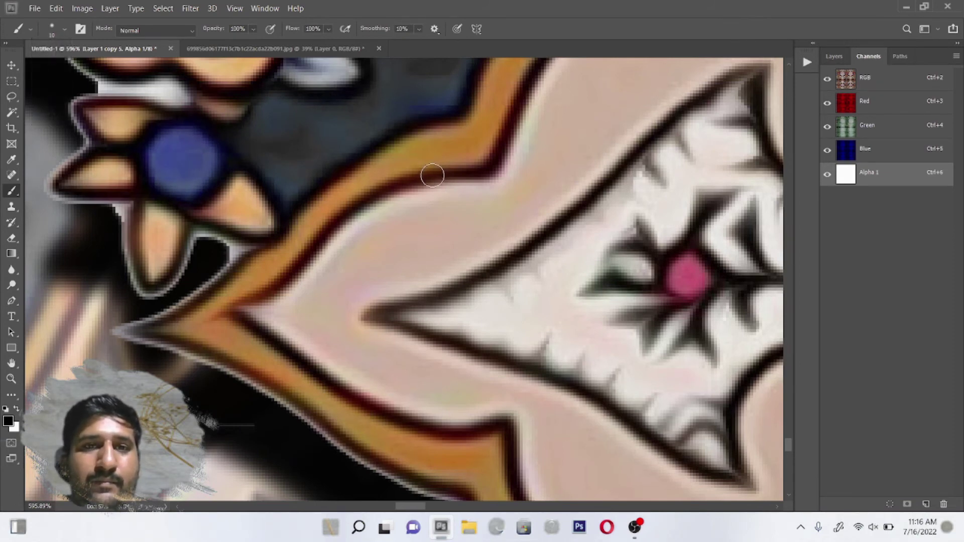
Pick the Hard Round Pressure Size brush preset, close the brush panels, and shrink the brush.
key("F5")
key("F6")
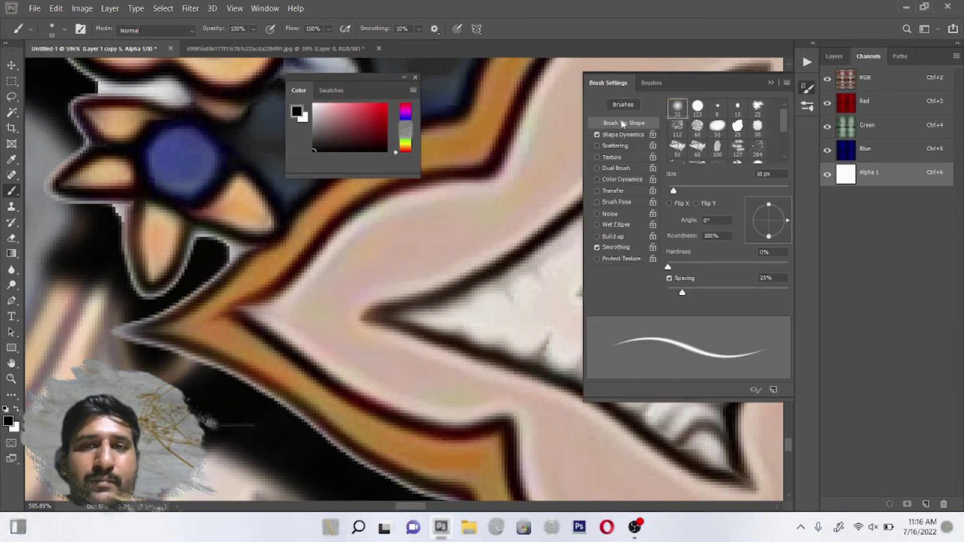
left_click(650, 82)
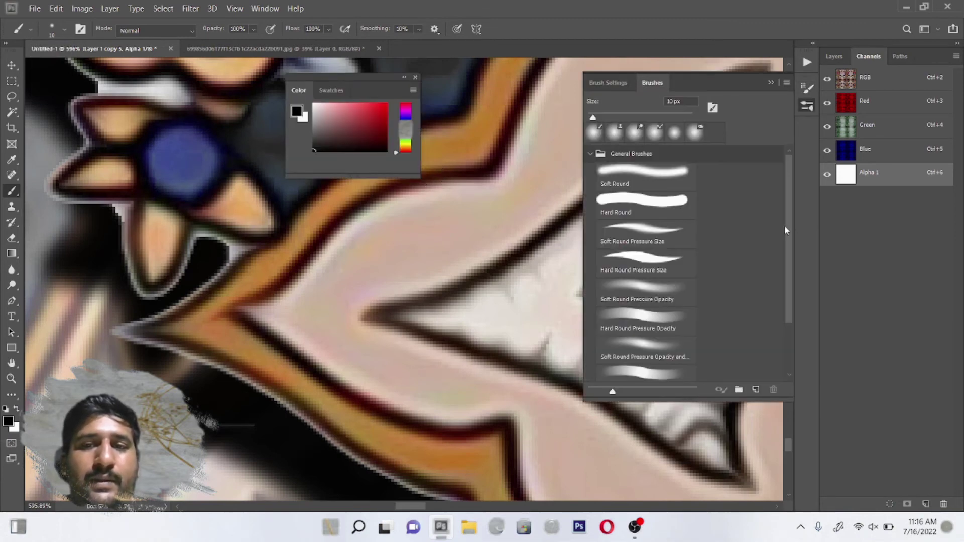
left_click(638, 268)
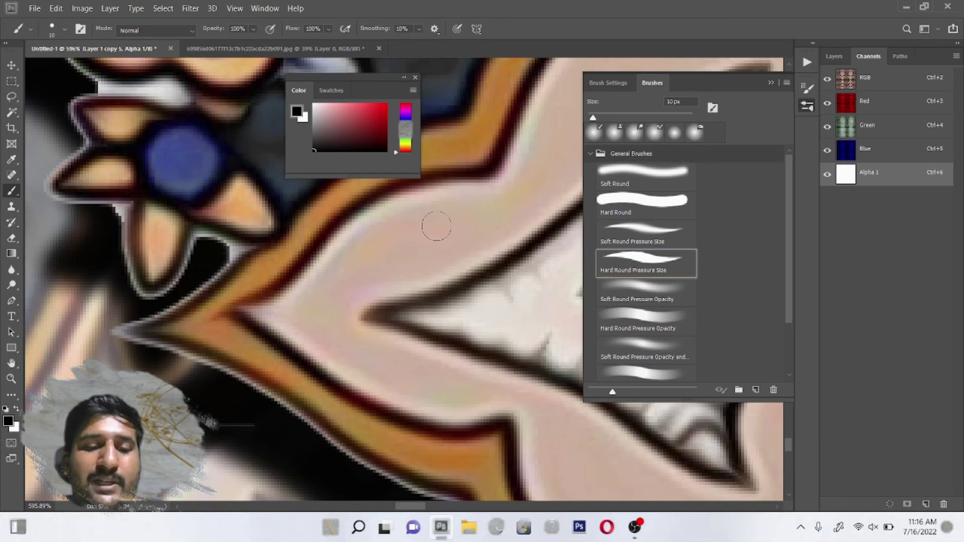
key("F5")
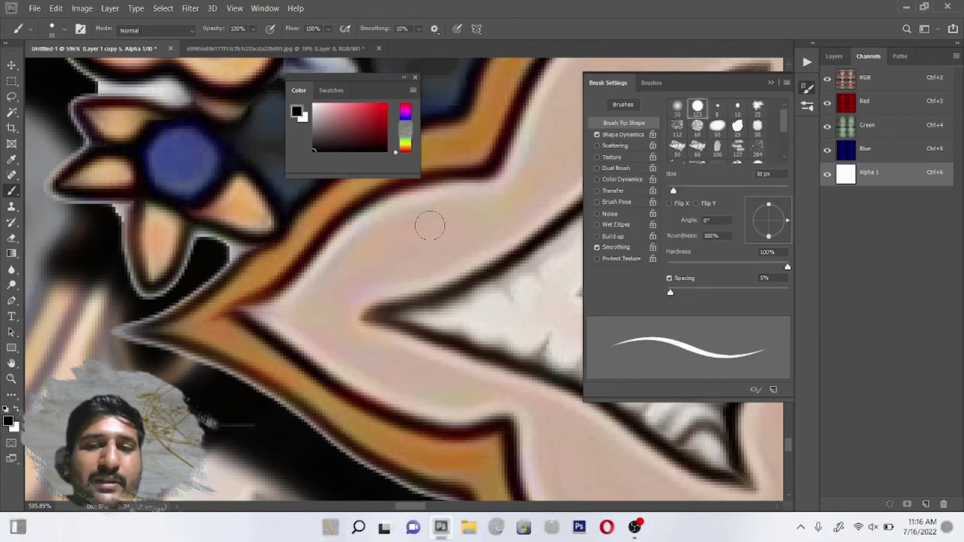
key("F5")
left_click(415, 77)
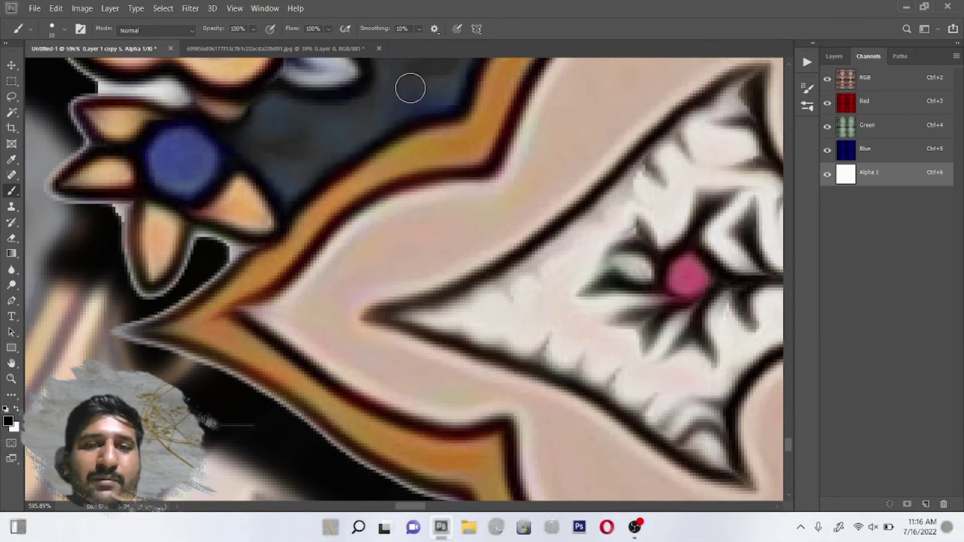
key("bracketleft")
key("bracketleft")
key("bracketleft")
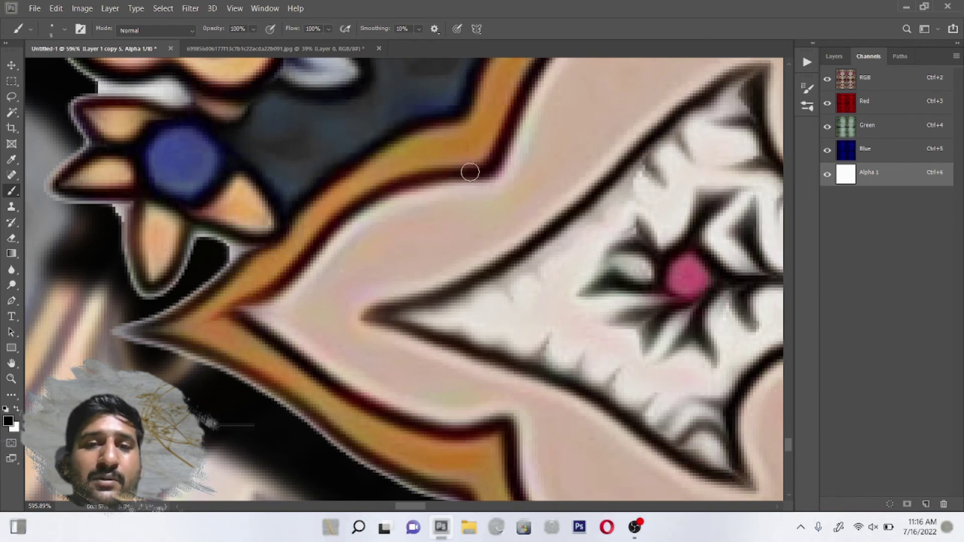
Paint the mask along the orange border's inner edge and down from the paisley tip.
mouse_move(496, 171)
left_mouse_down()
mouse_move(432, 172)
mouse_move(379, 191)
mouse_move(329, 225)
mouse_move(281, 282)
mouse_move(241, 304)
left_mouse_up()
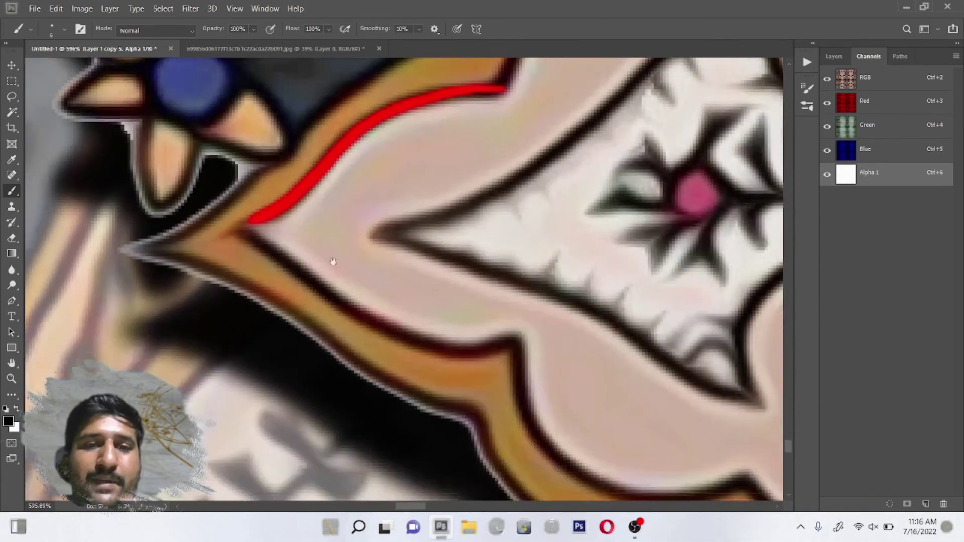
left_click_drag(319, 318, 314, 240)
scroll(260, 257, "up", 1)
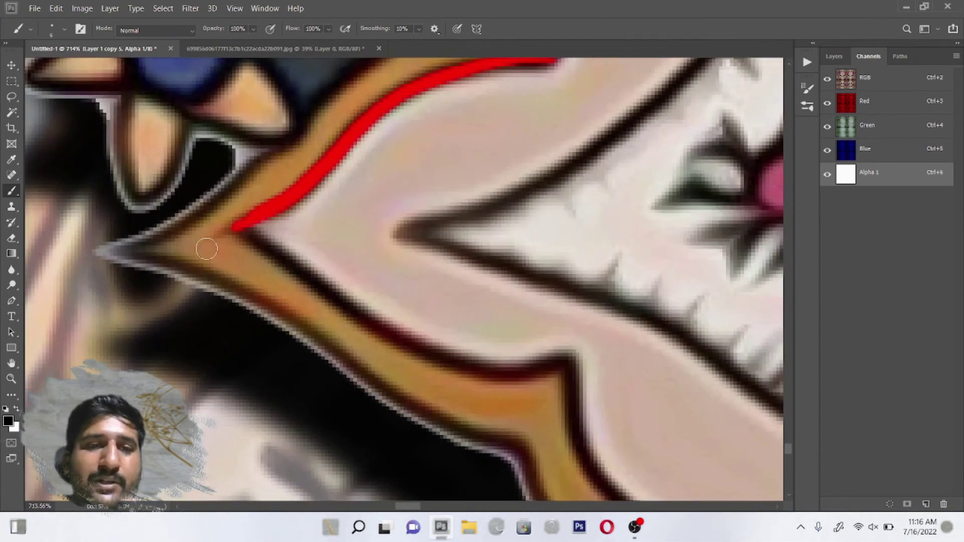
left_click_drag(331, 278, 265, 215)
mouse_move(186, 175)
left_mouse_down()
mouse_move(307, 254)
mouse_move(408, 302)
mouse_move(506, 308)
mouse_move(454, 293)
mouse_move(314, 190)
left_mouse_up()
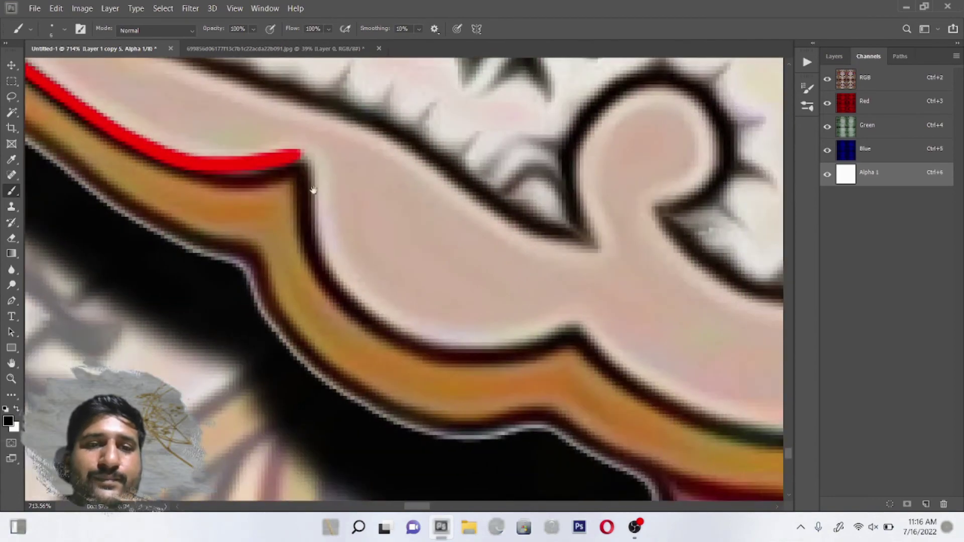
Continue the red mask strokes along the paisley's lower dark outline.
mouse_move(305, 156)
left_mouse_down()
mouse_move(311, 243)
mouse_move(398, 333)
mouse_move(559, 319)
left_mouse_up()
left_click_drag(468, 287, 44, 147)
mouse_move(149, 192)
left_mouse_down()
mouse_move(180, 240)
mouse_move(338, 307)
mouse_move(477, 302)
mouse_move(575, 254)
mouse_move(627, 171)
mouse_move(622, 144)
left_mouse_up()
scroll(415, 192, "down", 10)
scroll(415, 192, "up", 2)
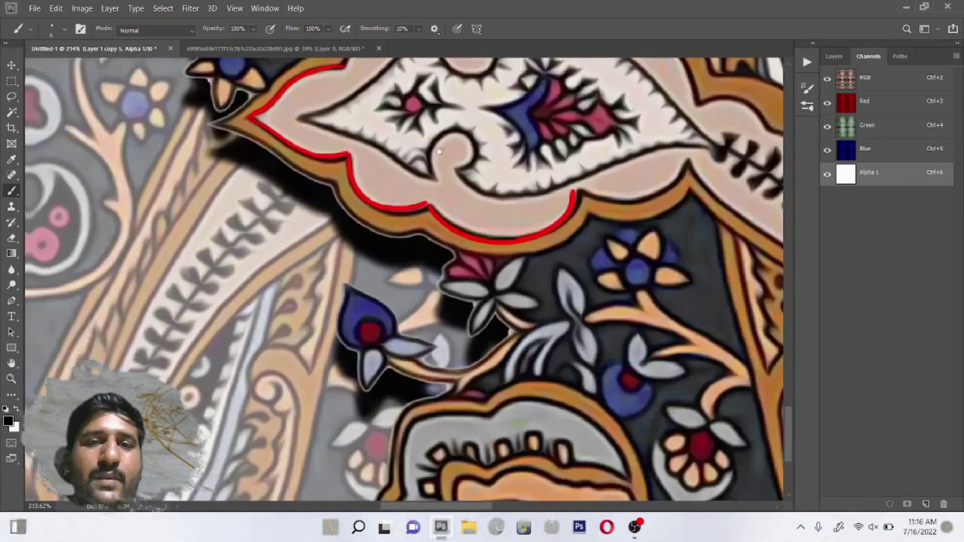
scroll(402, 226, "up", 2)
scroll(382, 261, "up", 1)
scroll(376, 273, "up", 2)
scroll(376, 273, "up", 2)
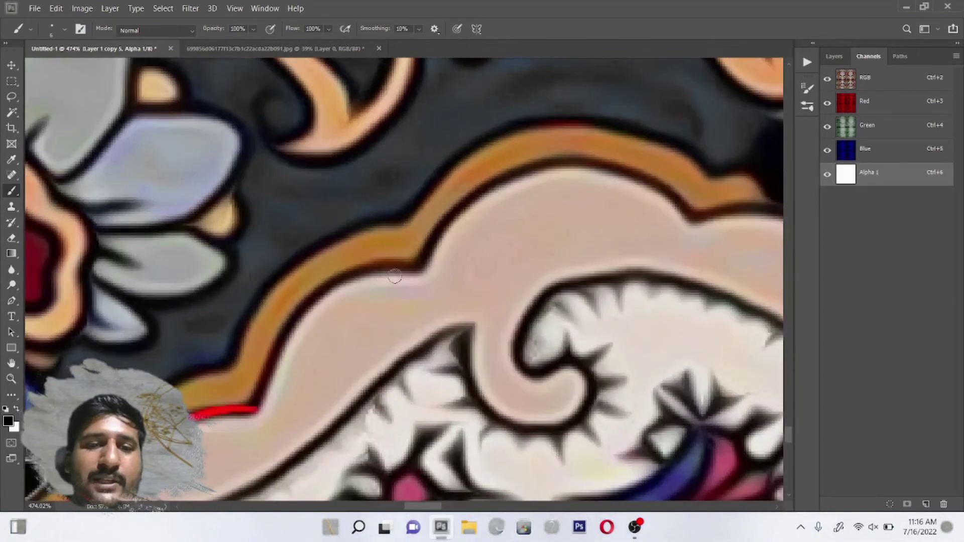
Repaint a misplaced stroke along the orange band's inner edge after undoing it.
mouse_move(429, 268)
left_mouse_down()
mouse_move(384, 266)
mouse_move(294, 332)
left_mouse_up()
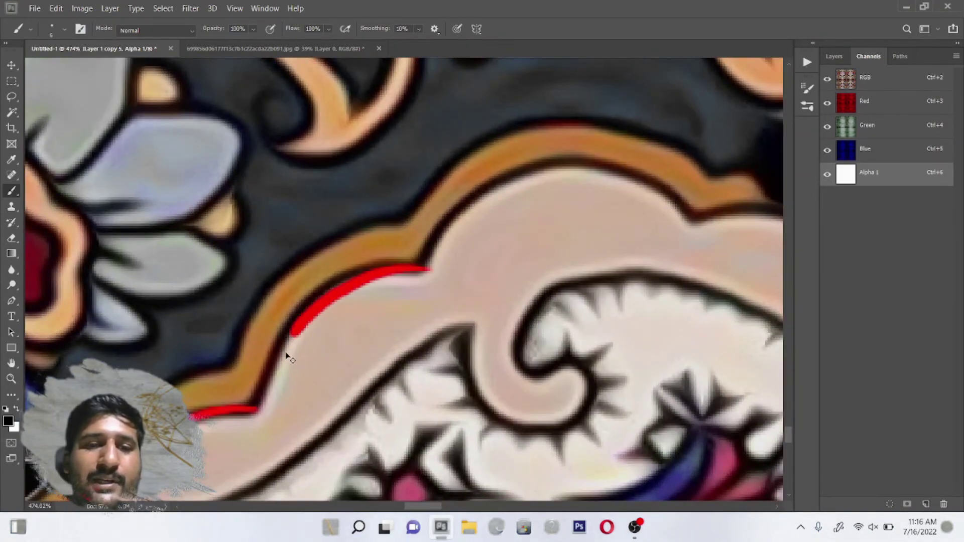
key("ctrl+z")
mouse_move(260, 387)
left_mouse_down()
mouse_move(317, 301)
mouse_move(407, 269)
mouse_move(382, 181)
left_mouse_up()
scroll(446, 217, "down", 3)
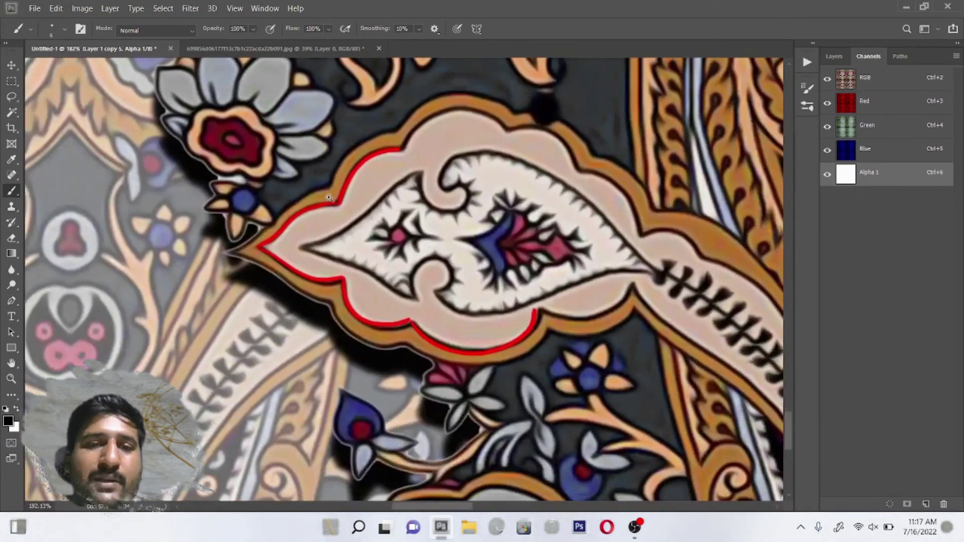
scroll(380, 275, "up", 2)
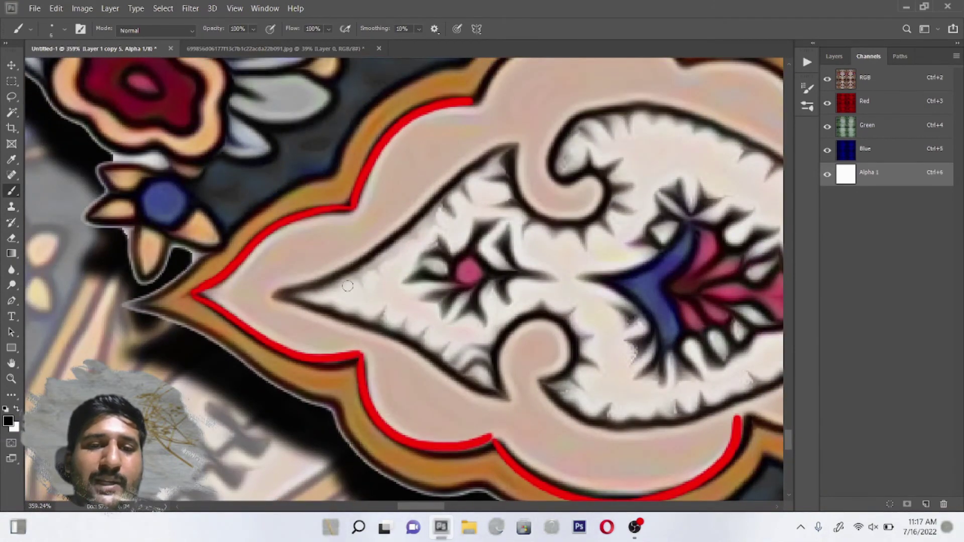
Pan to bring the upper paisley and the area above it into view.
left_click_drag(301, 245, 316, 286)
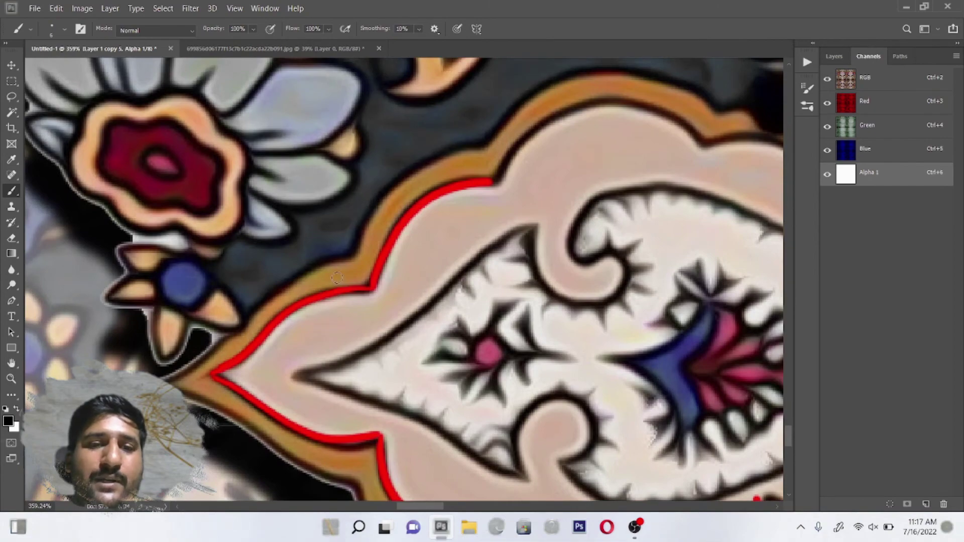
left_click_drag(341, 274, 333, 316)
left_click_drag(396, 201, 400, 291)
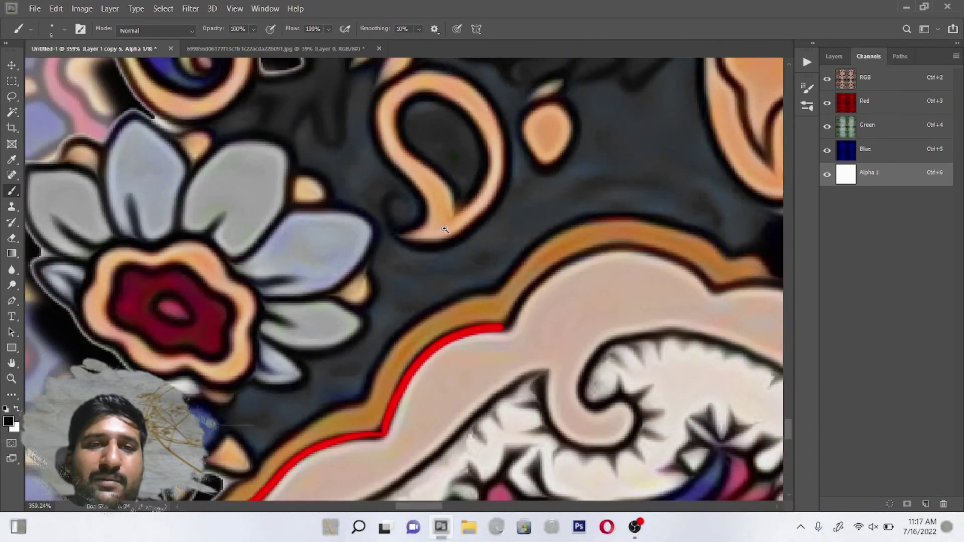
mouse_move(444, 229)
left_mouse_down()
mouse_move(388, 319)
mouse_move(405, 315)
left_mouse_up()
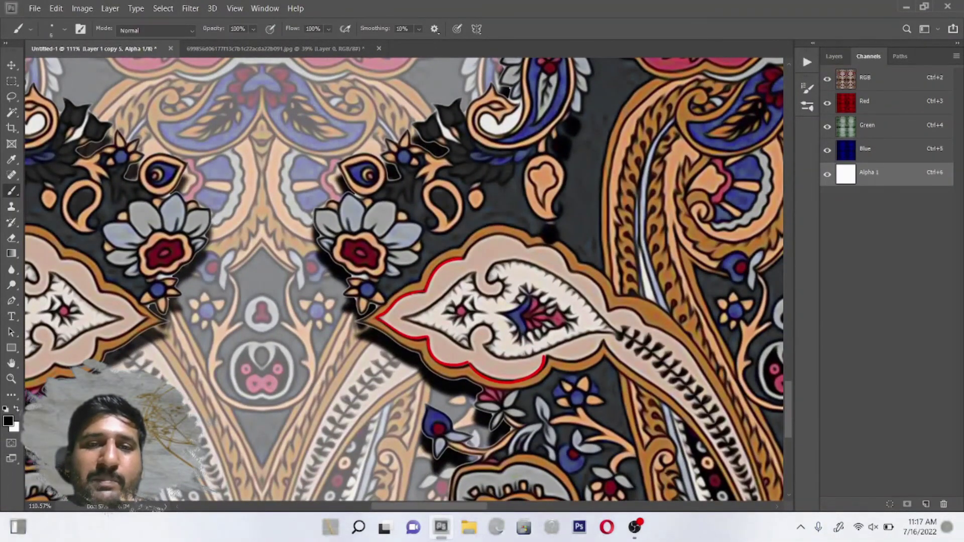
Zoom out until the whole repeating paisley pattern tile fits in the window.
mouse_move(378, 227)
left_mouse_down()
mouse_move(325, 268)
mouse_move(375, 246)
left_mouse_up()
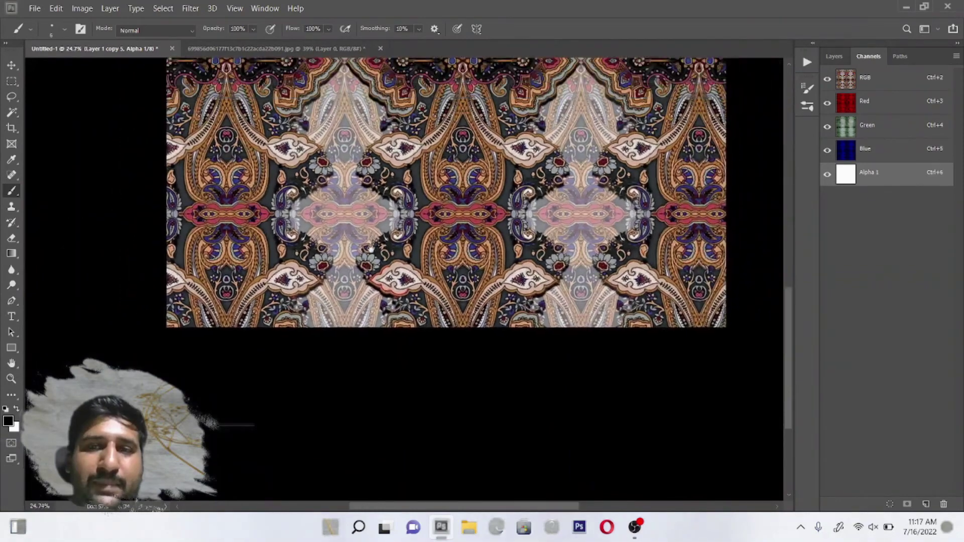